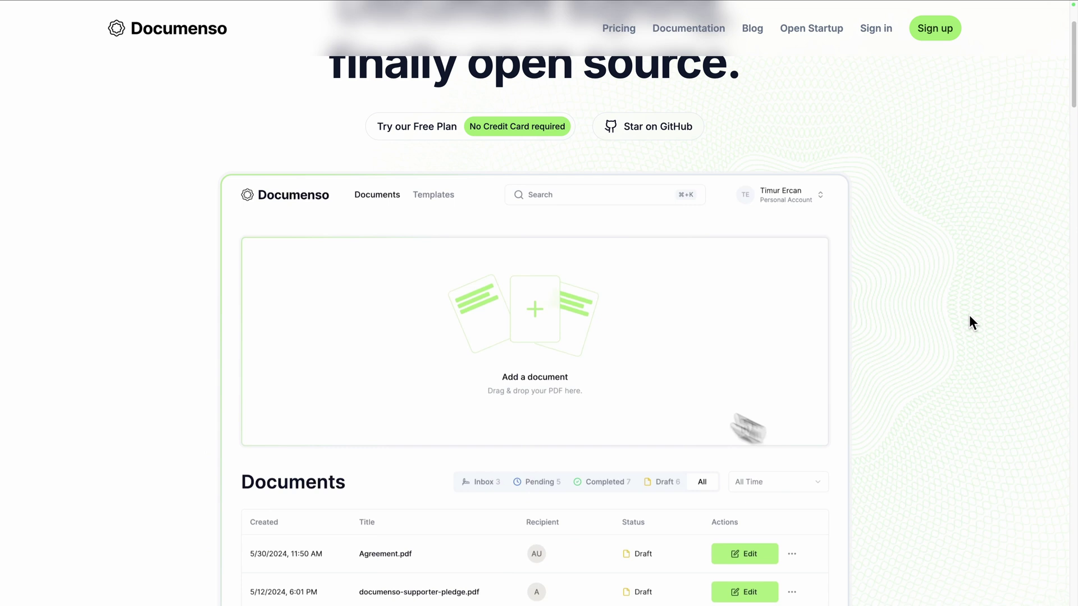
{"action": "scroll", "coordinate": [969, 315], "scroll_direction": "down", "scroll_amount": 2}
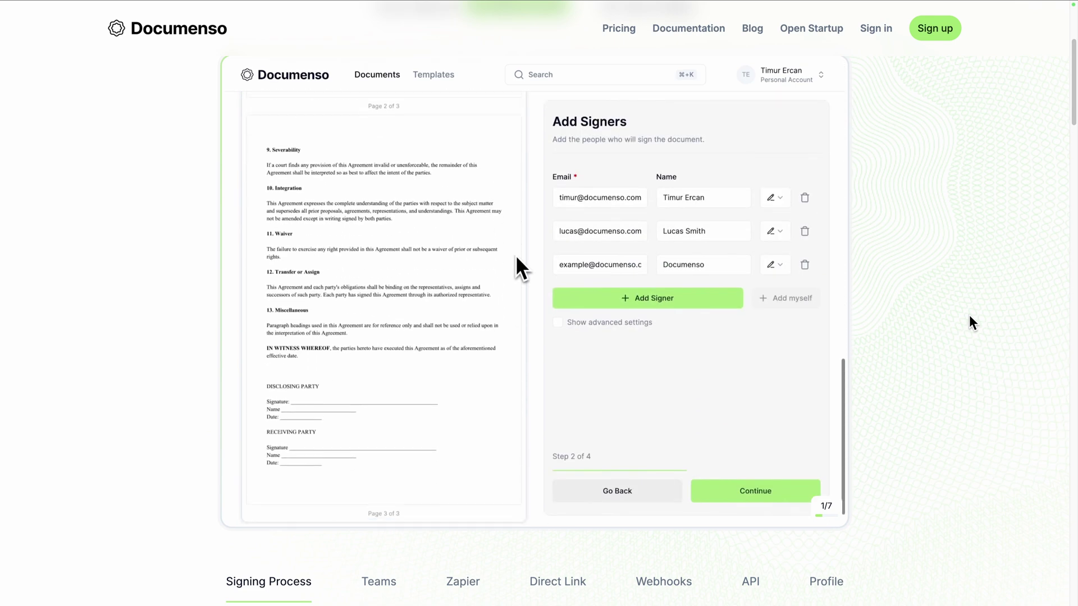
Scroll the Documenso homepage past the signing demo and integrations toward Pricing
{"action": "scroll", "coordinate": [971, 323], "scroll_direction": "down", "scroll_amount": 10}
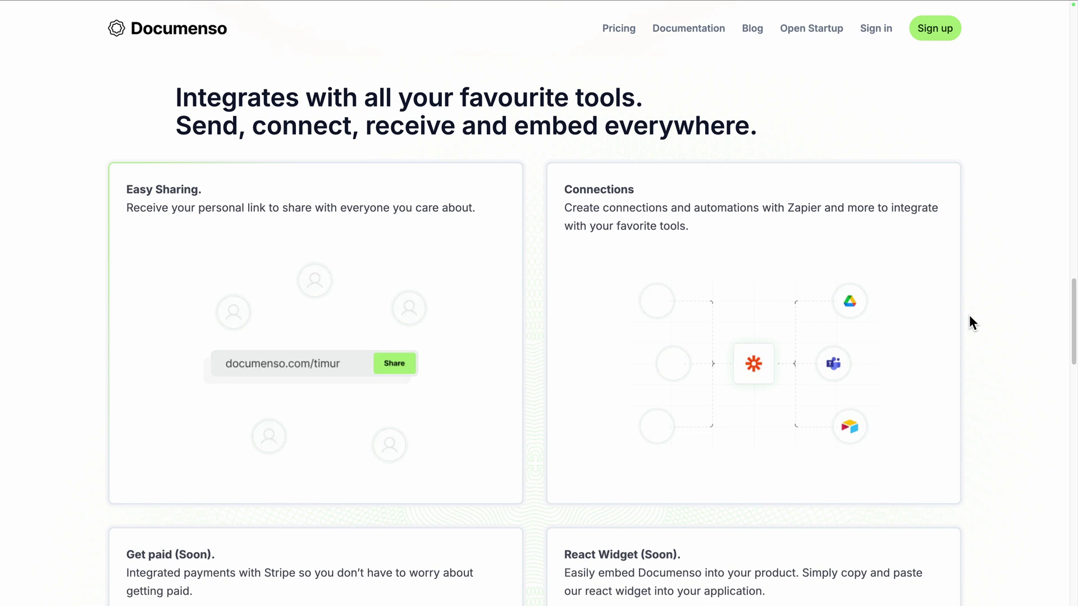
{"action": "scroll", "coordinate": [970, 317], "scroll_direction": "down", "scroll_amount": 5}
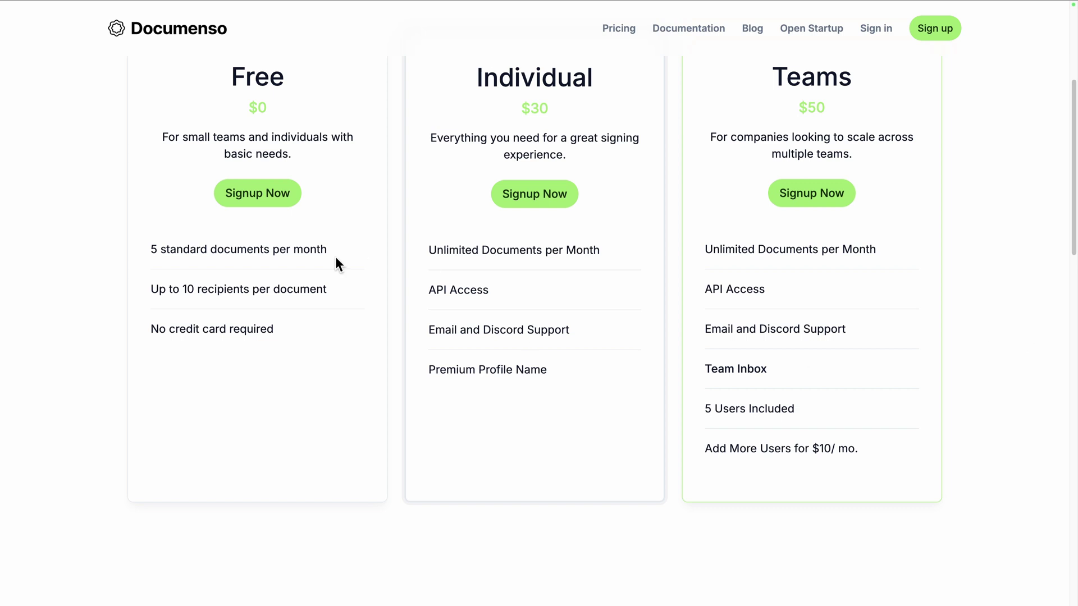
Highlight the Free plan's 5-document limit and the Individual plan's Unlimited Documents per Month
{"action": "left_click_drag", "start_coordinate": [336, 264], "coordinate": [137, 259]}
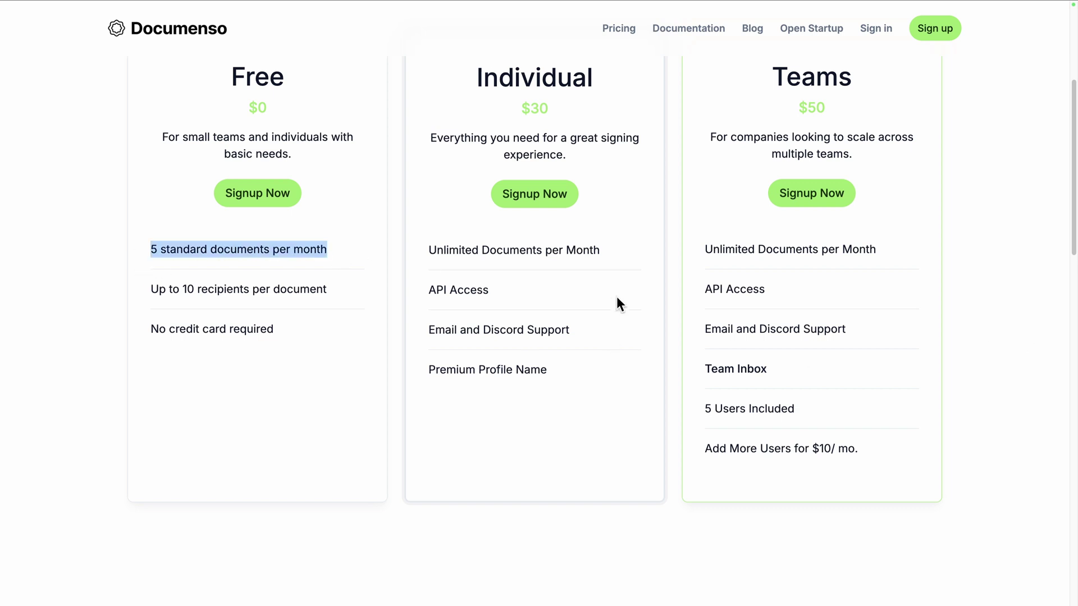
{"action": "left_click_drag", "start_coordinate": [628, 247], "coordinate": [416, 249]}
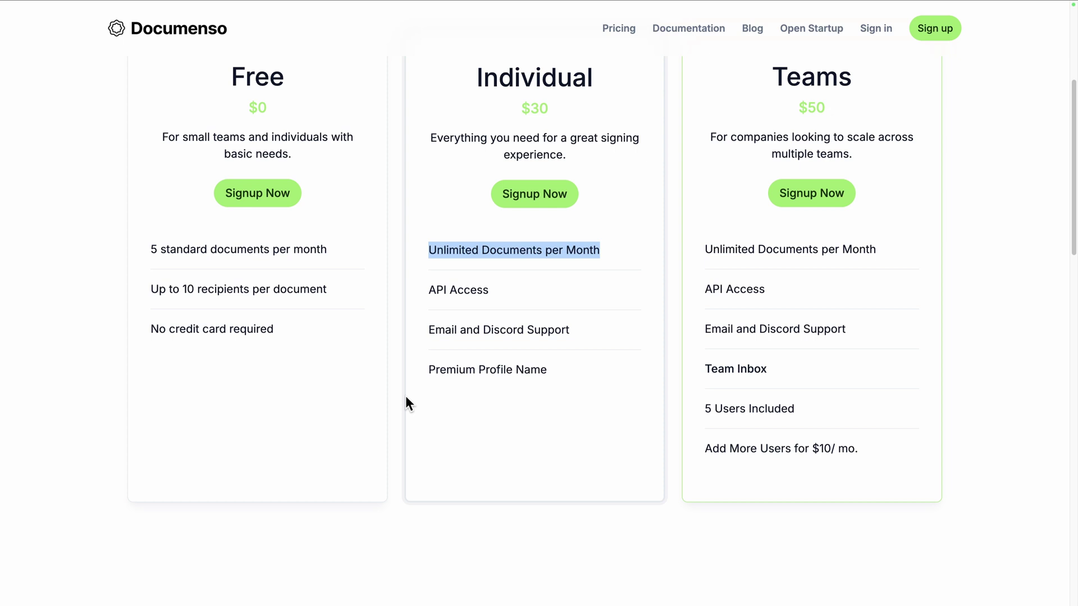
{"action": "left_click", "coordinate": [399, 431]}
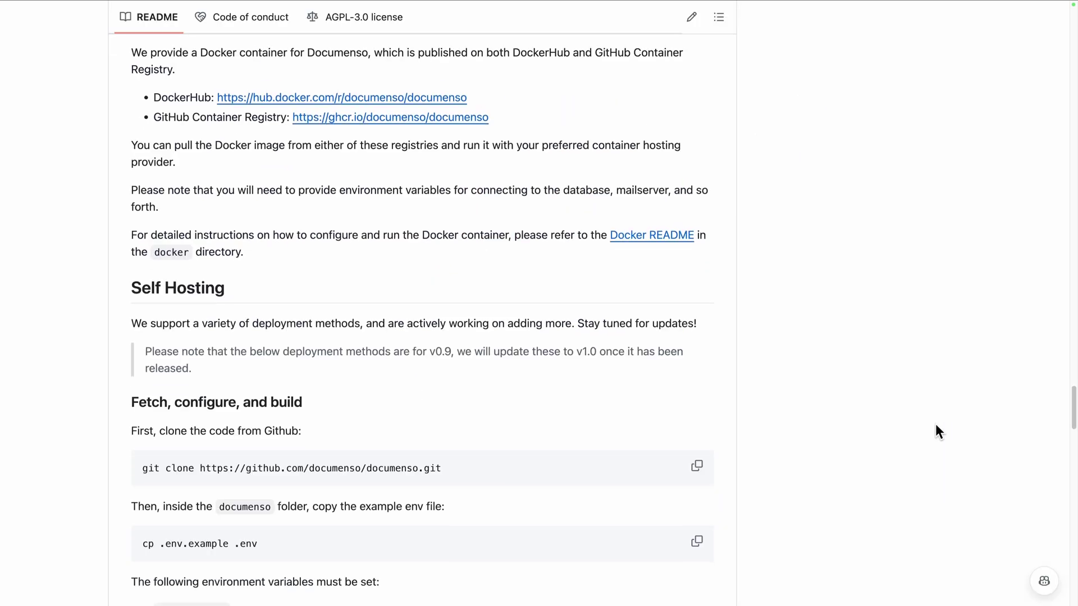
{"action": "scroll", "coordinate": [935, 423], "scroll_direction": "down", "scroll_amount": 3}
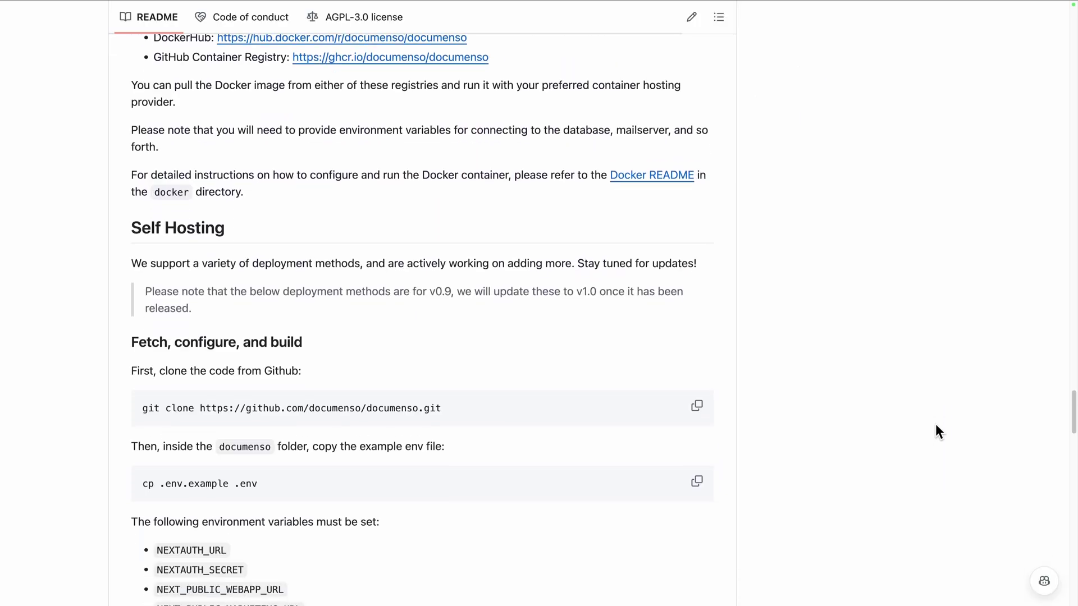
{"action": "scroll", "coordinate": [936, 426], "scroll_direction": "down", "scroll_amount": 4}
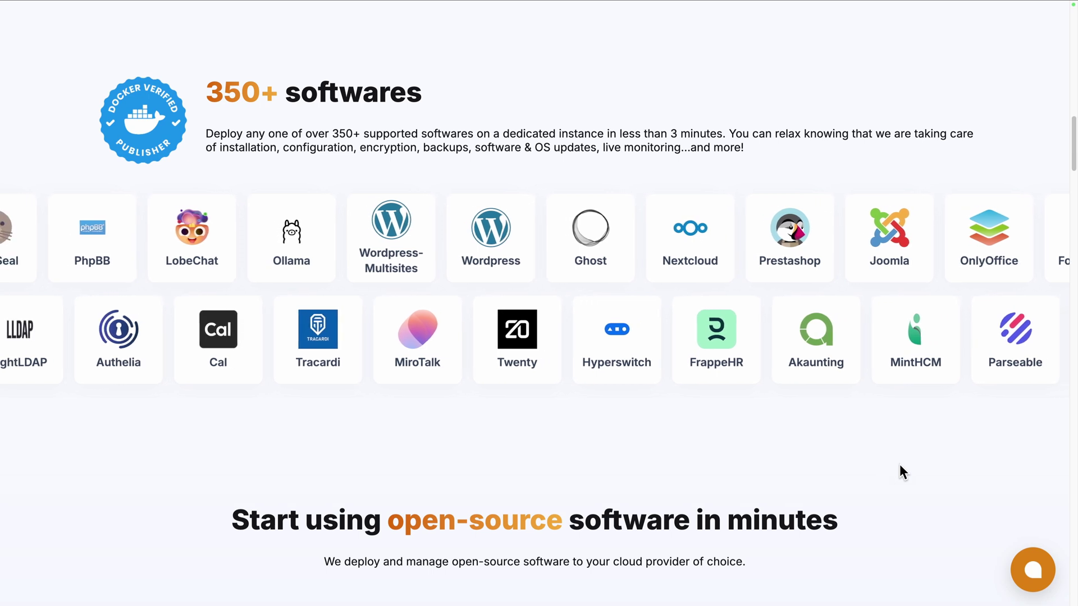
Browse Elestio's managed open-source deployment feature cards on the landing page
{"action": "scroll", "coordinate": [899, 465], "scroll_direction": "down", "scroll_amount": 7}
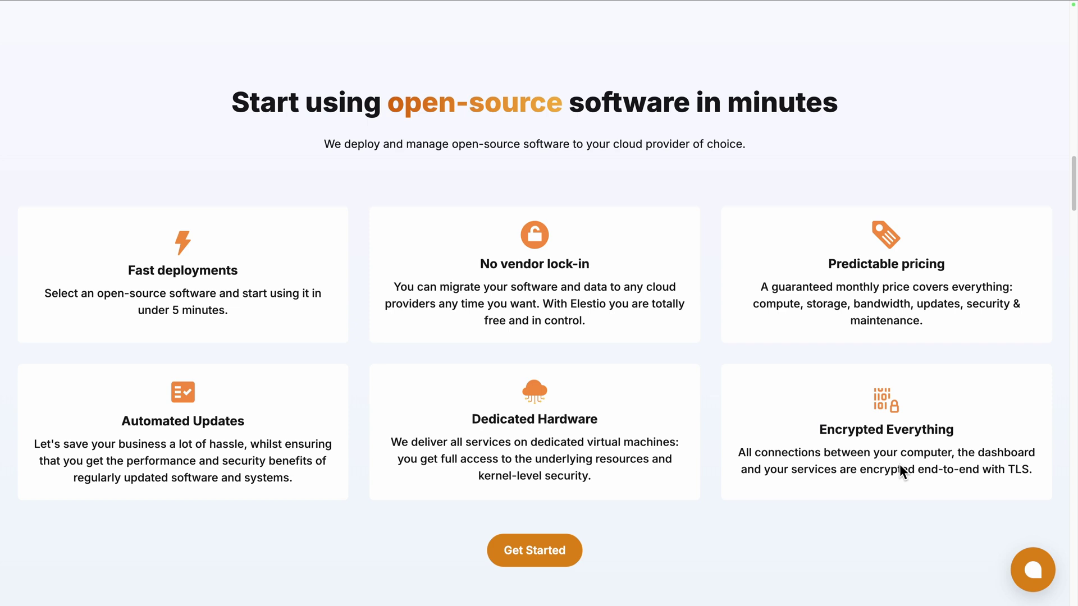
{"action": "scroll", "coordinate": [900, 467], "scroll_direction": "down", "scroll_amount": 10}
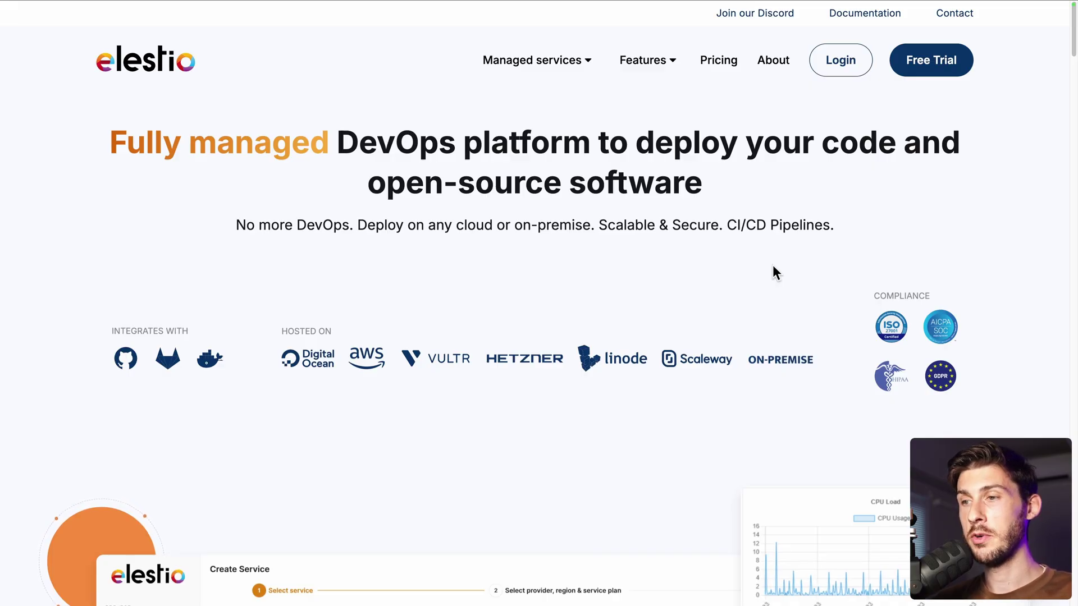
Log in to Elestio, start a first service deployment and select Documenso via a 'docu' search
{"action": "left_click", "coordinate": [831, 66]}
{"action": "left_click", "coordinate": [662, 279]}
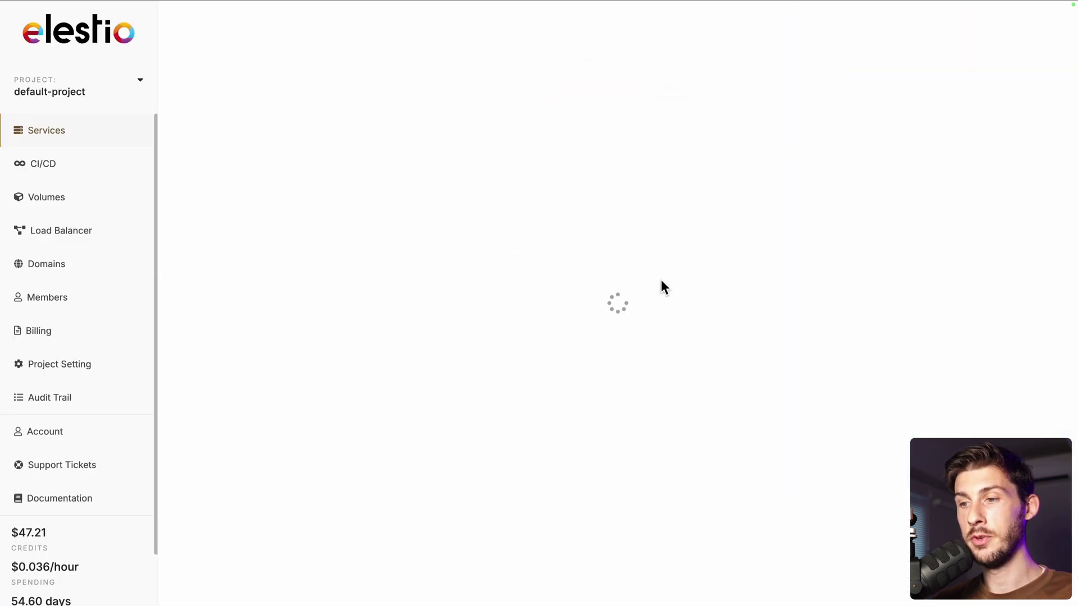
{"action": "type", "text": "docu"}
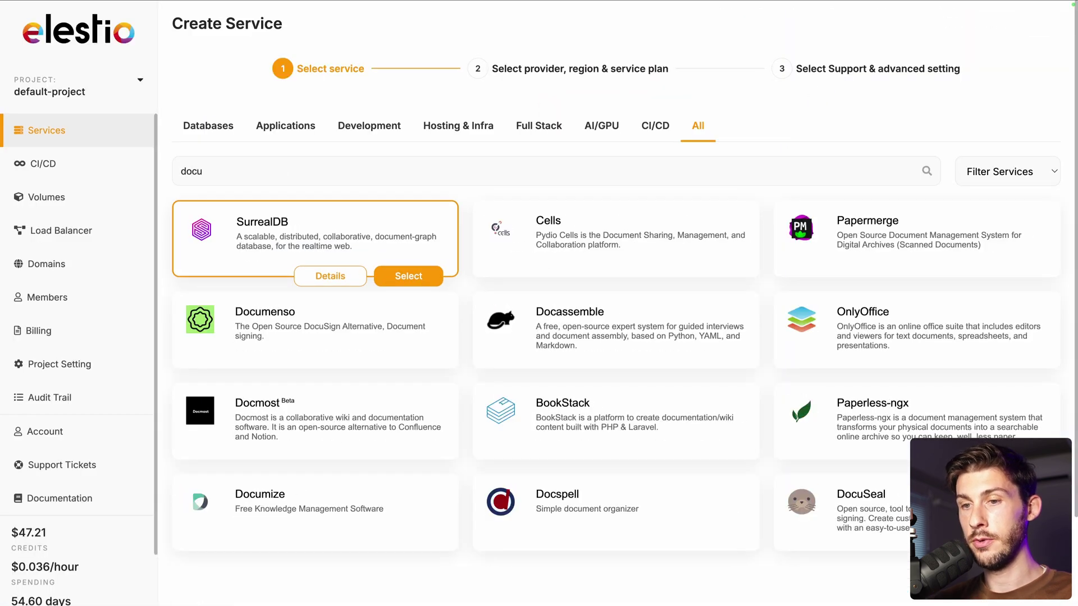
{"action": "left_click", "coordinate": [402, 366]}
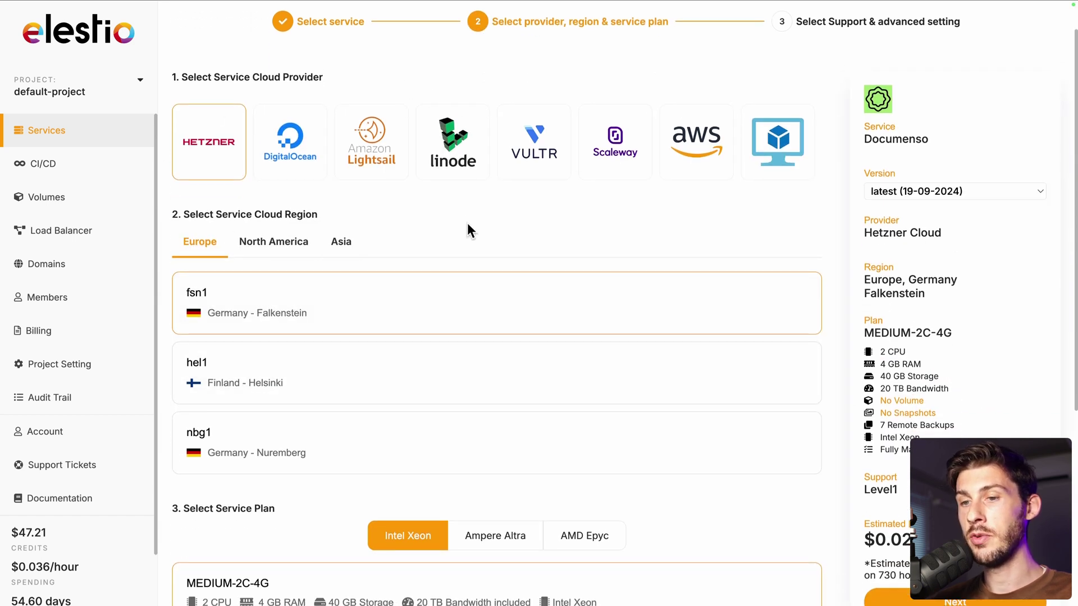
Keep Hetzner, fsn1 and the MEDIUM-2C-4G plan, and continue to service creation
{"action": "scroll", "coordinate": [467, 224], "scroll_direction": "down", "scroll_amount": 2}
{"action": "scroll", "coordinate": [317, 393], "scroll_direction": "down", "scroll_amount": 3}
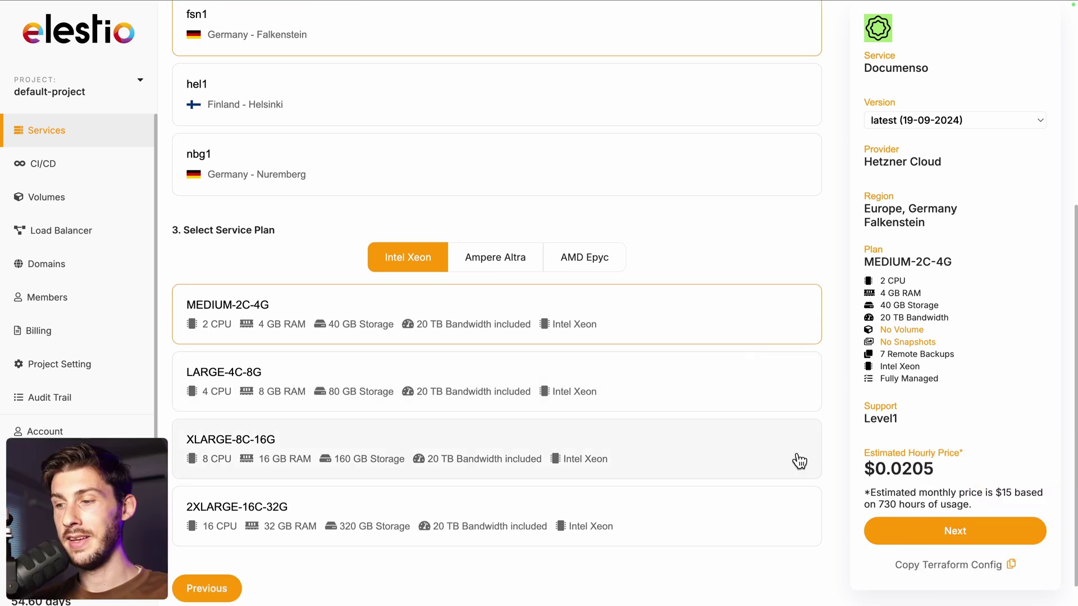
{"action": "left_click", "coordinate": [909, 532]}
{"action": "scroll", "coordinate": [450, 247], "scroll_direction": "up", "scroll_amount": 8}
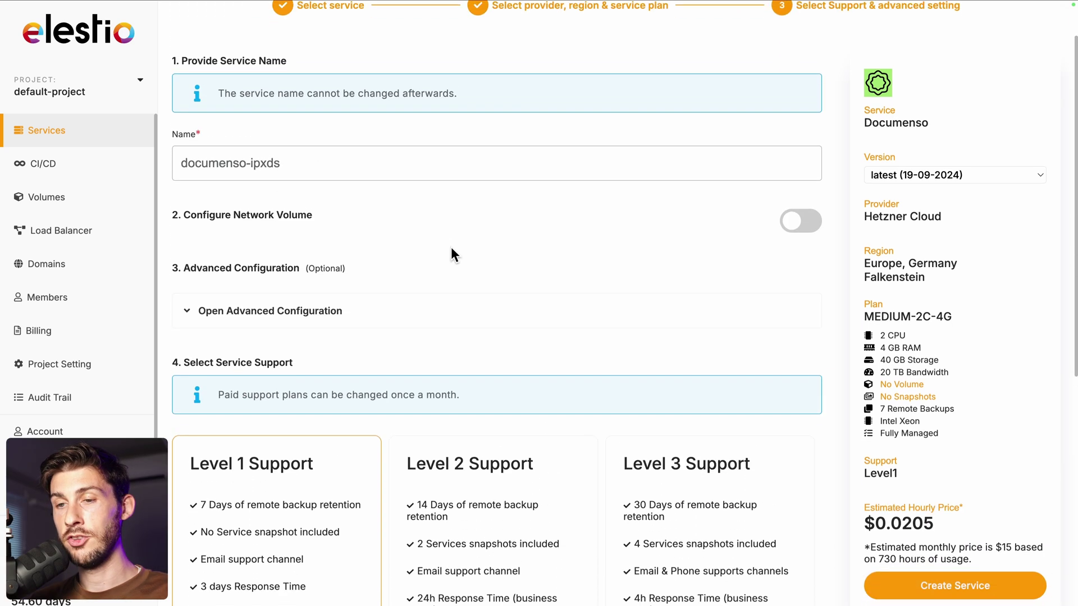
{"action": "scroll", "coordinate": [451, 247], "scroll_direction": "down", "scroll_amount": 5}
{"action": "scroll", "coordinate": [451, 249], "scroll_direction": "down", "scroll_amount": 3}
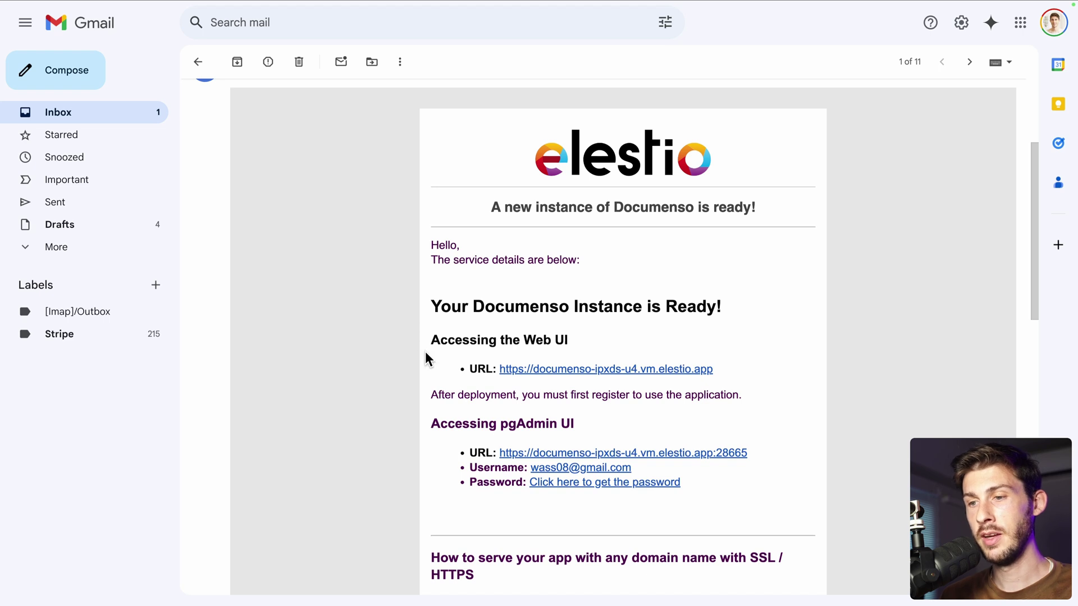
Open the new instance and sign up with your name, e-mail, password and a drawn signature
{"action": "left_click", "coordinate": [590, 370]}
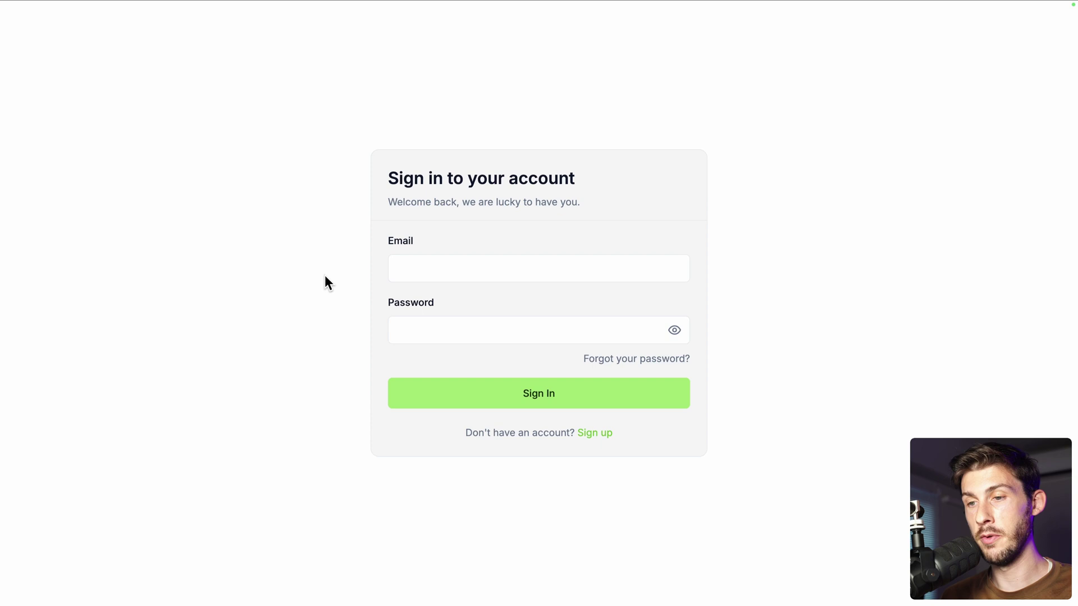
{"action": "left_click", "coordinate": [599, 435]}
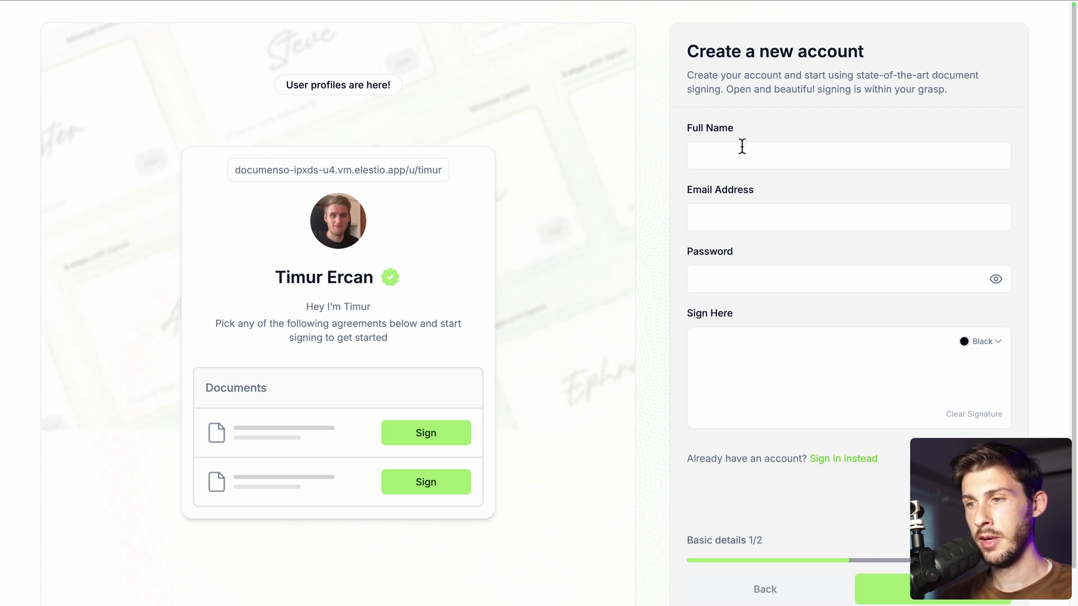
{"action": "left_click", "coordinate": [742, 149]}
{"action": "type", "text": "Wa"}
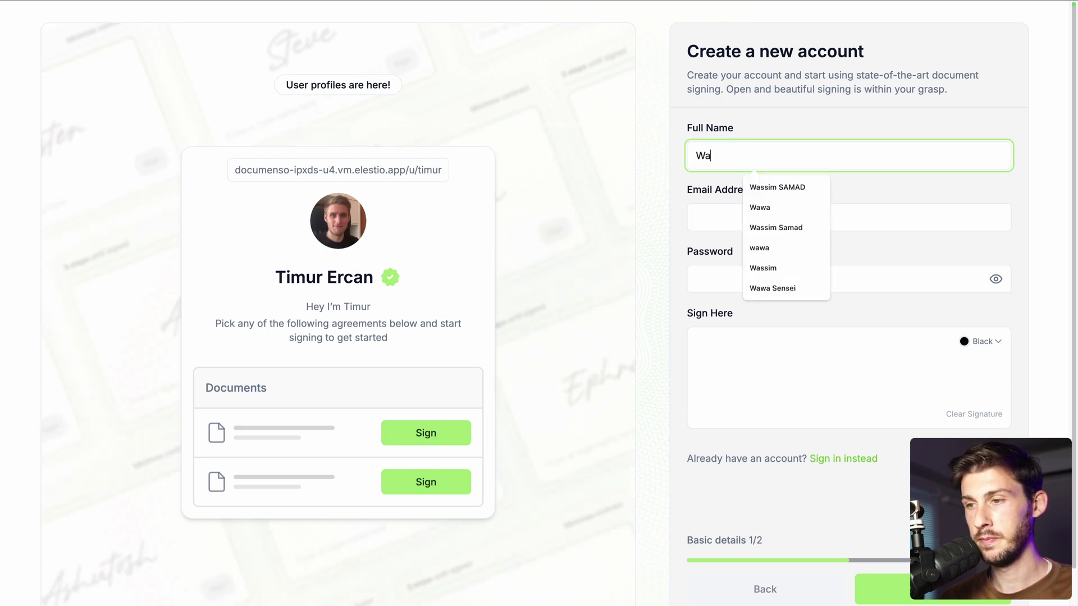
{"action": "left_click", "coordinate": [775, 286]}
{"action": "key", "text": "Tab"}
{"action": "key", "text": "Tab"}
{"action": "type", "text": "******"}
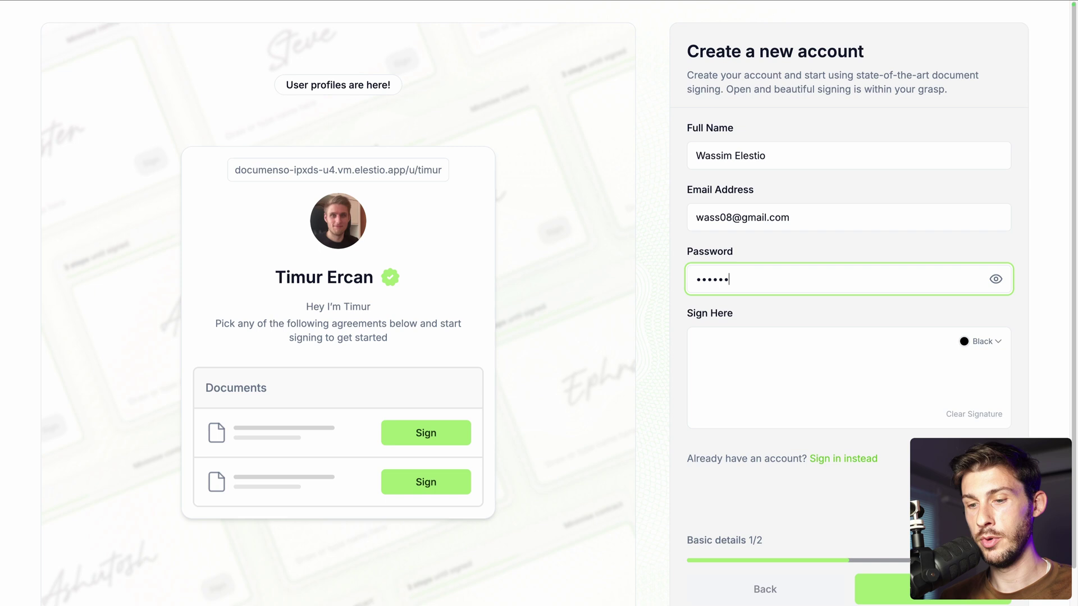
{"action": "mouse_move", "coordinate": [727, 372]}
{"action": "left_mouse_down"}
{"action": "mouse_move", "coordinate": [782, 385]}
{"action": "mouse_move", "coordinate": [831, 379]}
{"action": "mouse_move", "coordinate": [734, 381]}
{"action": "left_mouse_up"}
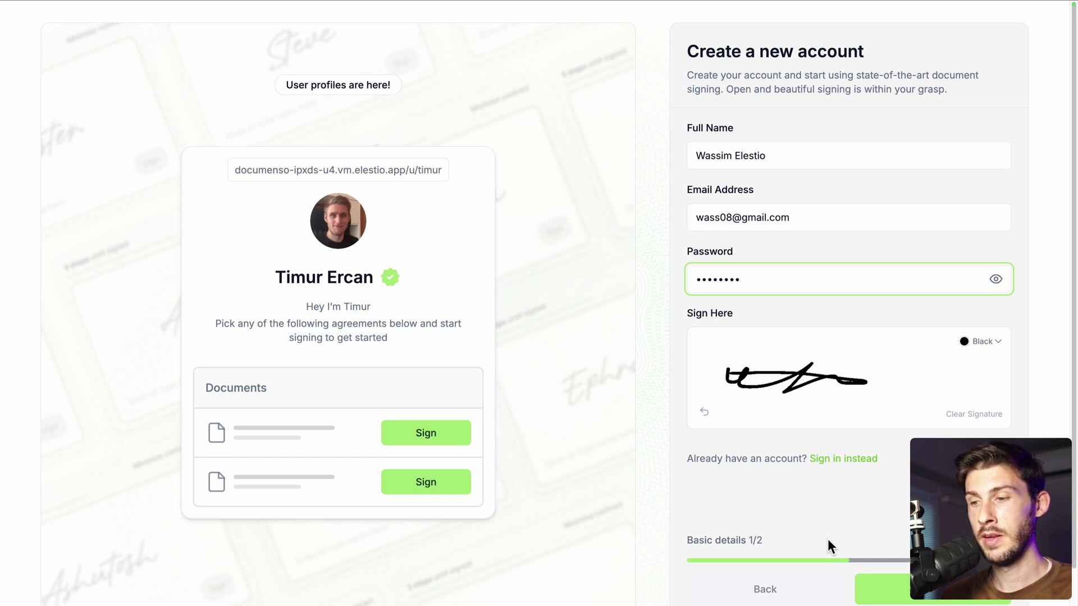
{"action": "left_click", "coordinate": [900, 598]}
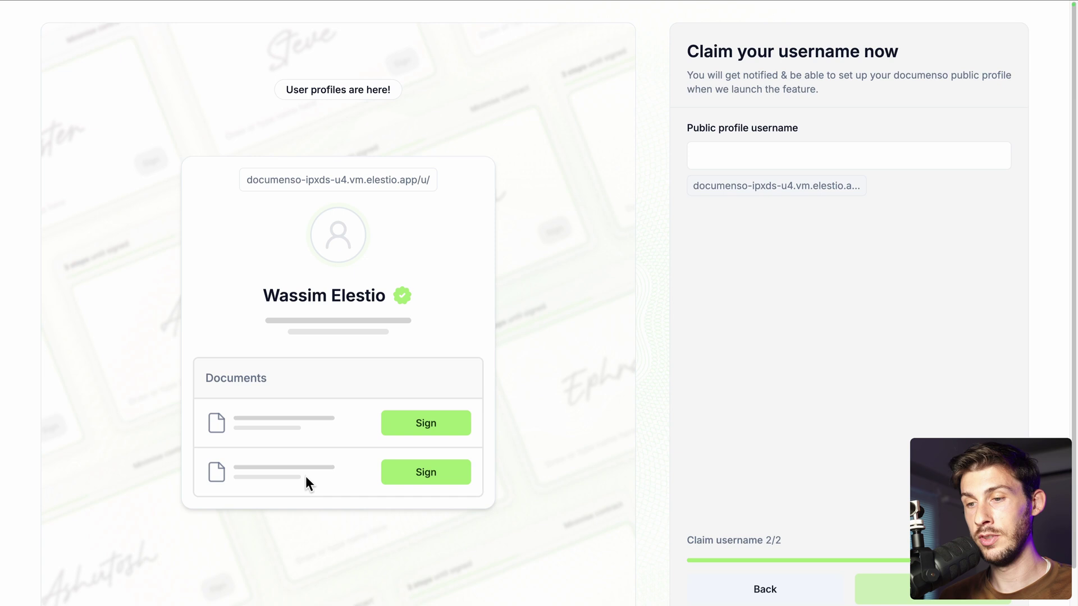
Set the public profile username to 'elestio', create the account, and confirm the e-mail
{"action": "left_click", "coordinate": [736, 154]}
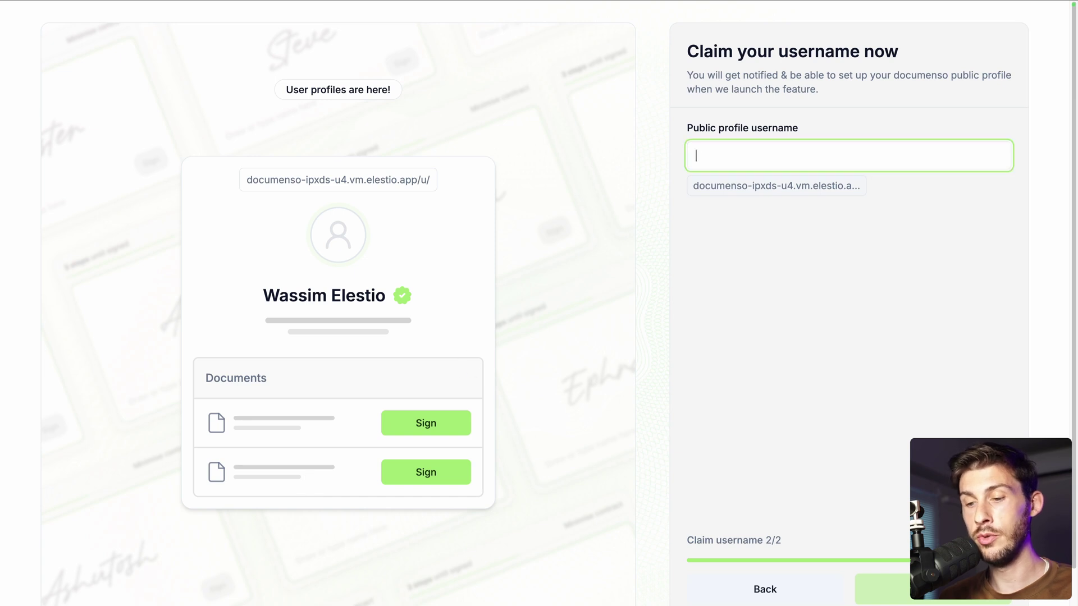
{"action": "type", "text": "elestio"}
{"action": "left_click", "coordinate": [771, 316]}
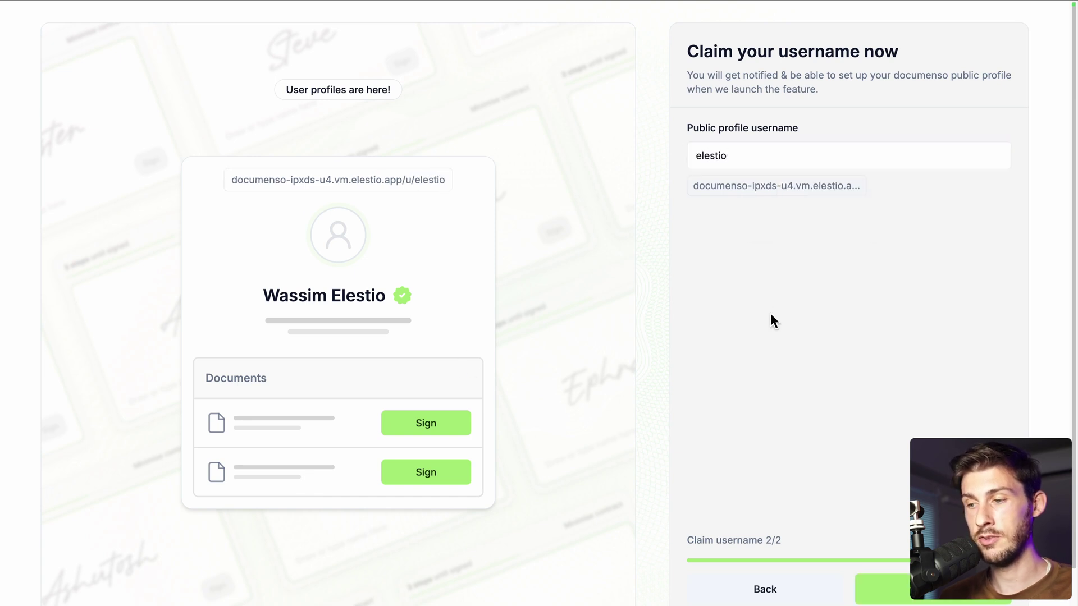
{"action": "left_click", "coordinate": [883, 592]}
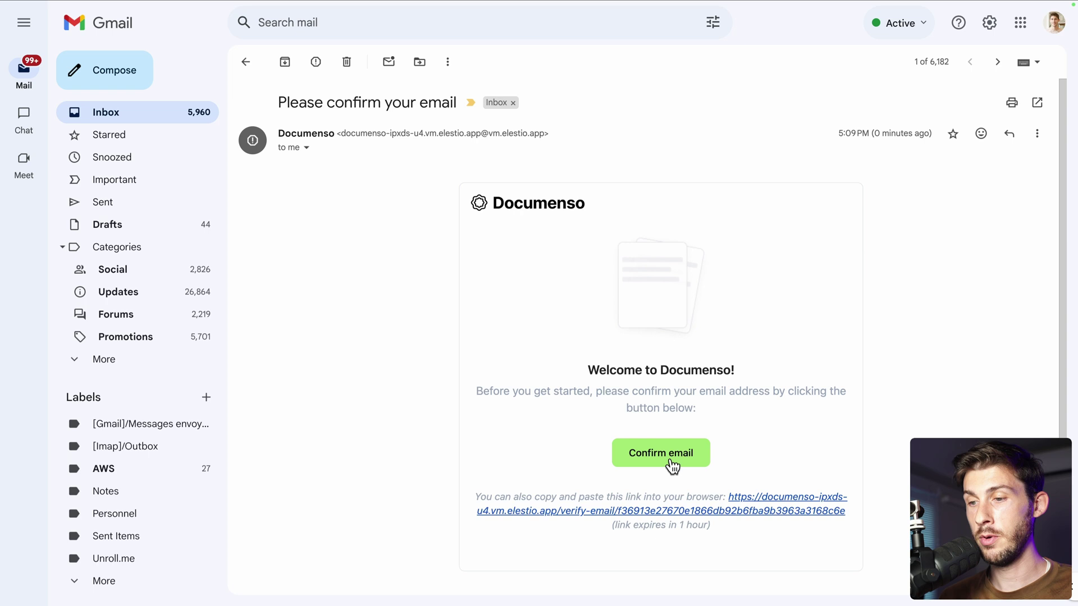
{"action": "left_click", "coordinate": [665, 459]}
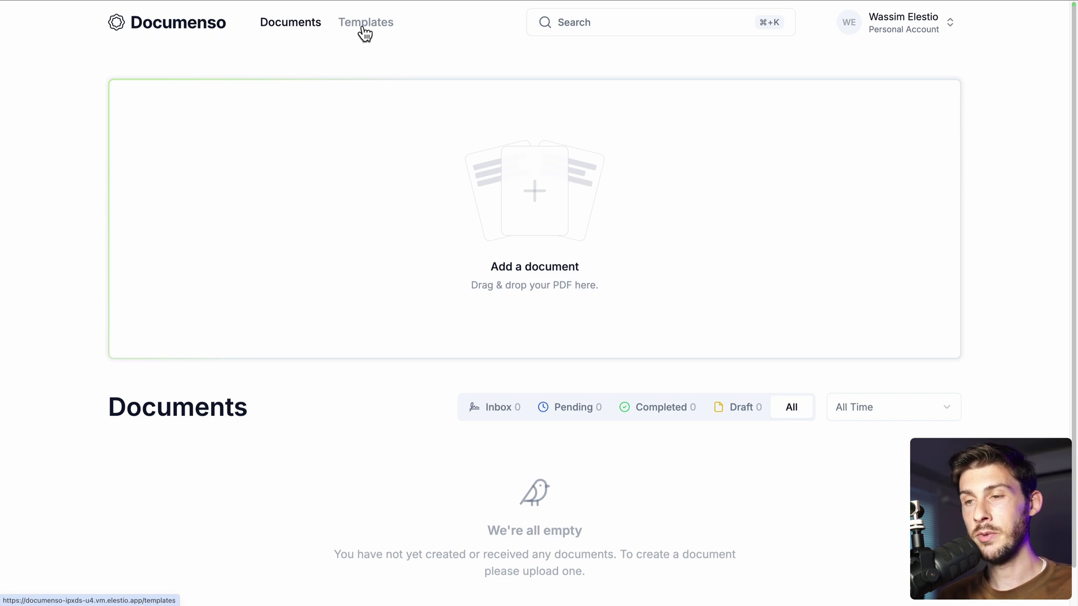
Drag 400103053.pdf from the file manager onto the Add a document drop zone
{"action": "left_click_drag", "start_coordinate": [1077, 284], "coordinate": [977, 286]}
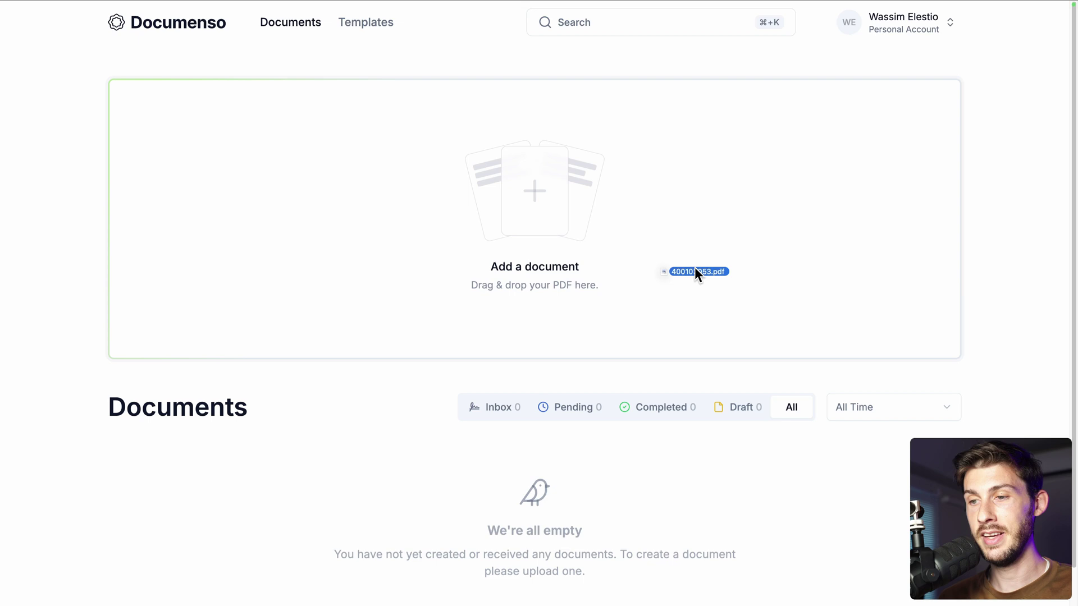
{"action": "left_click_drag", "start_coordinate": [575, 250], "coordinate": [574, 250]}
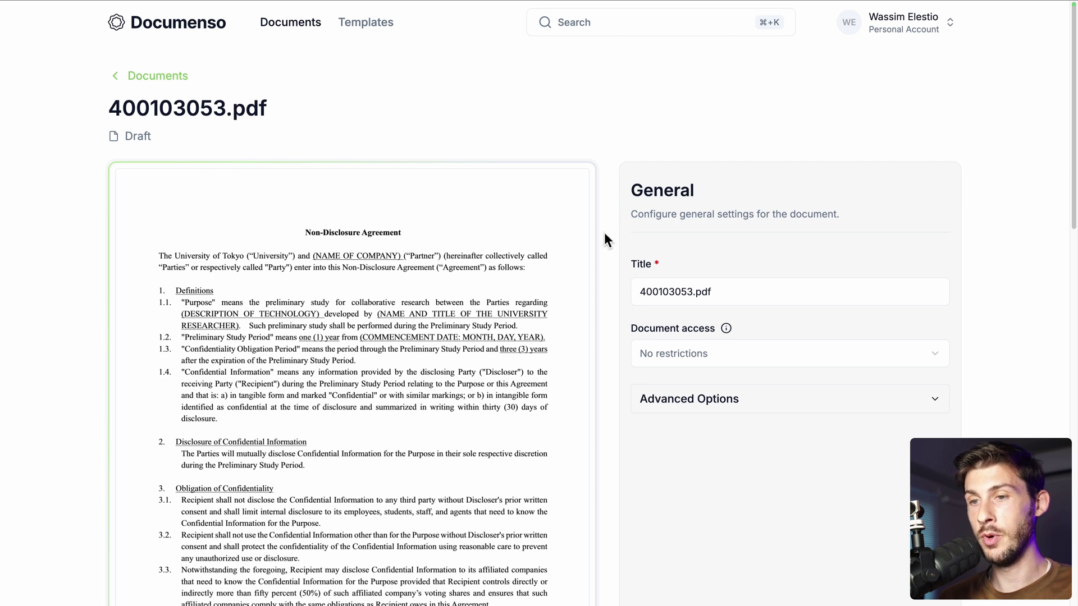
Rename the document title to NDA and keep document access at No restrictions
{"action": "scroll", "coordinate": [604, 232], "scroll_direction": "down", "scroll_amount": 6}
{"action": "scroll", "coordinate": [416, 377], "scroll_direction": "down", "scroll_amount": 10}
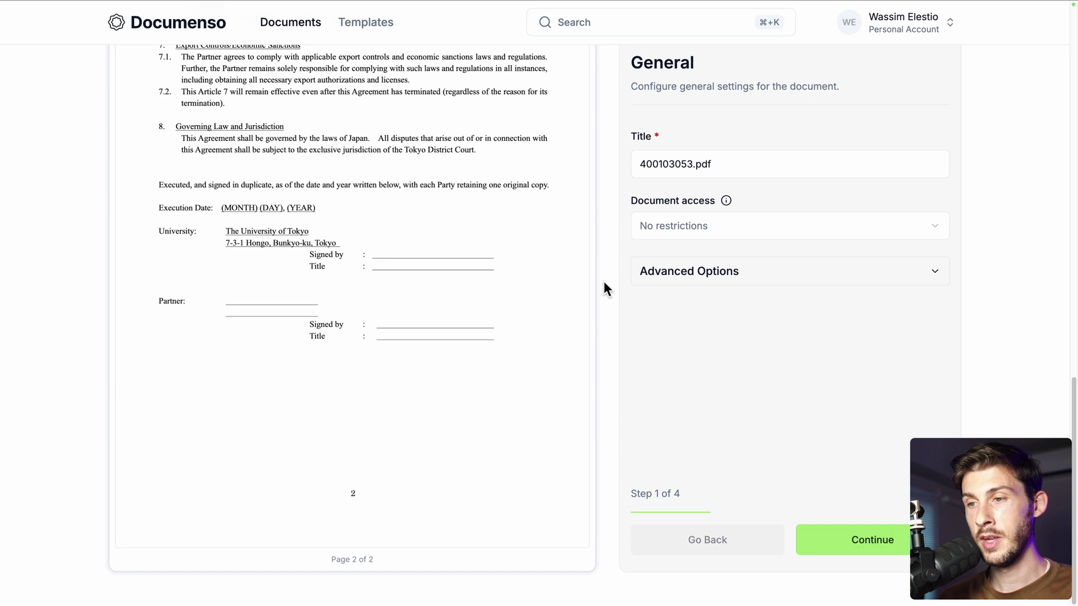
{"action": "scroll", "coordinate": [604, 281], "scroll_direction": "up", "scroll_amount": 2}
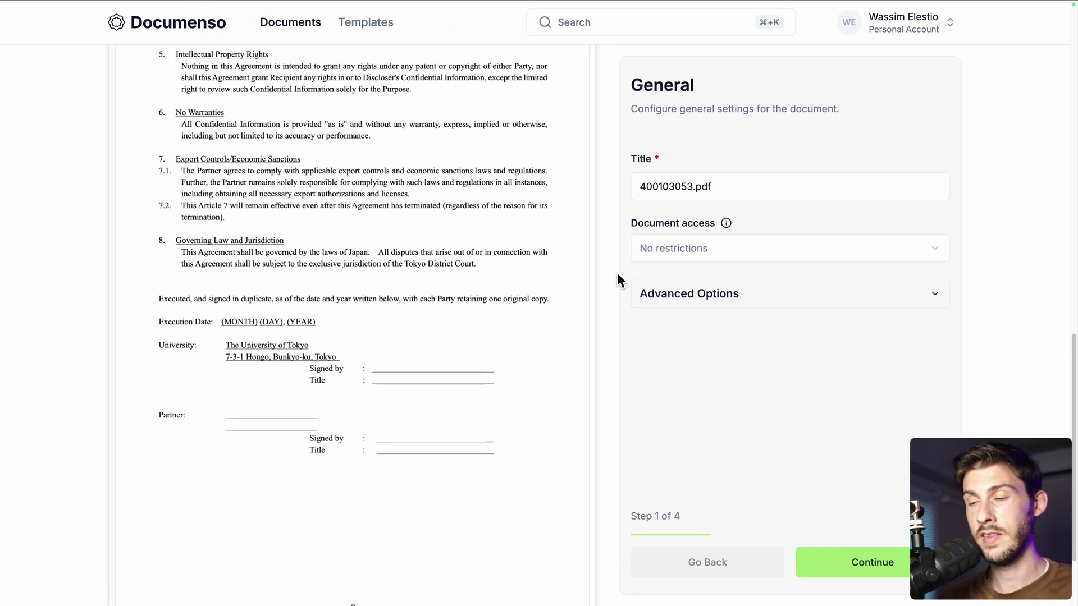
{"action": "triple_click", "coordinate": [763, 188]}
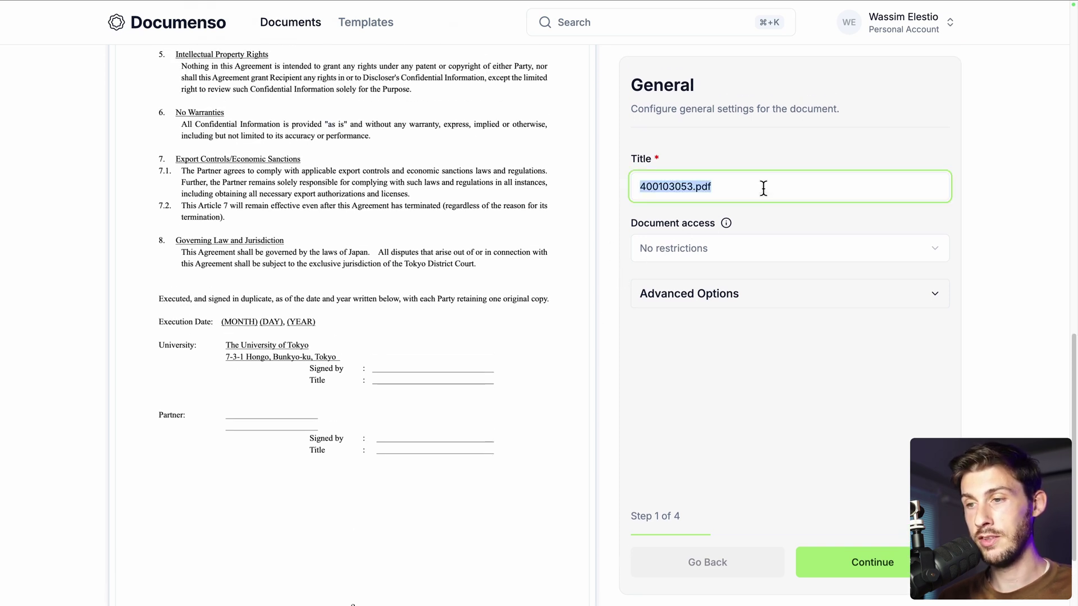
{"action": "type", "text": "NDA"}
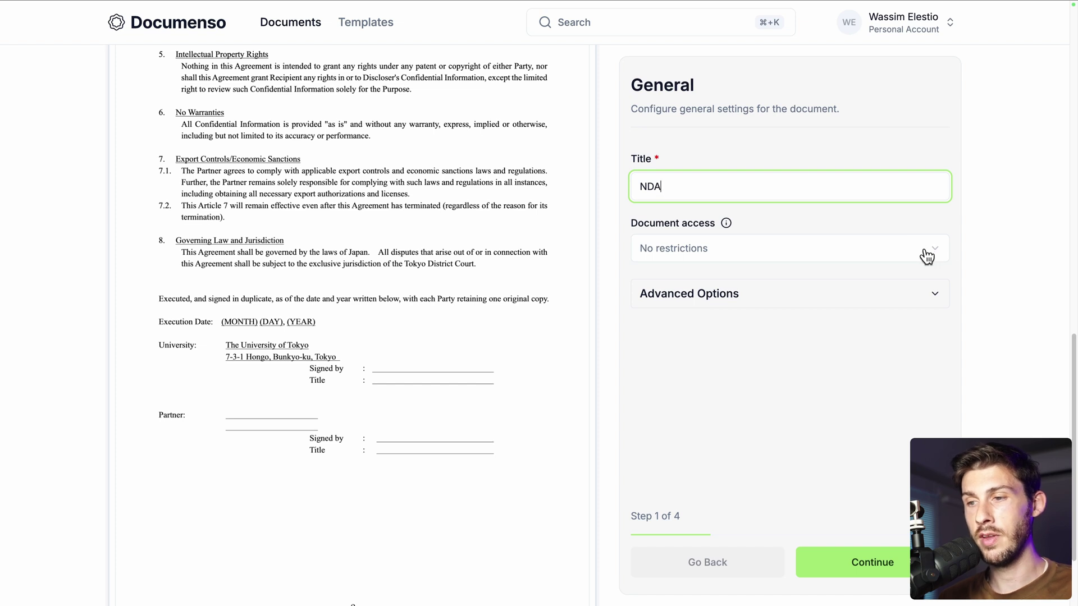
{"action": "left_click", "coordinate": [927, 257]}
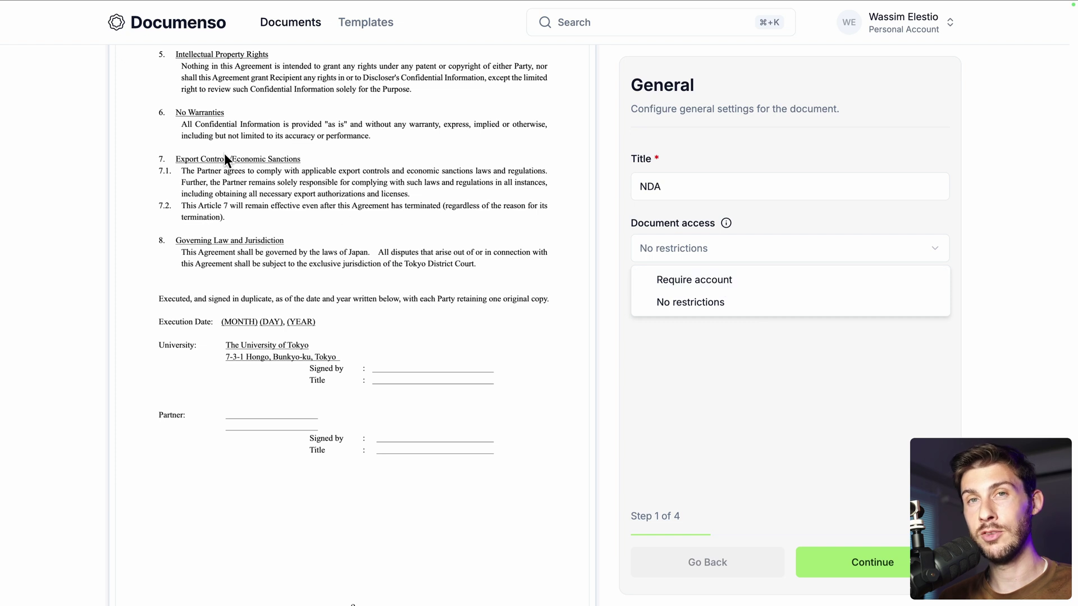
{"action": "left_click", "coordinate": [649, 302]}
{"action": "left_click", "coordinate": [764, 296]}
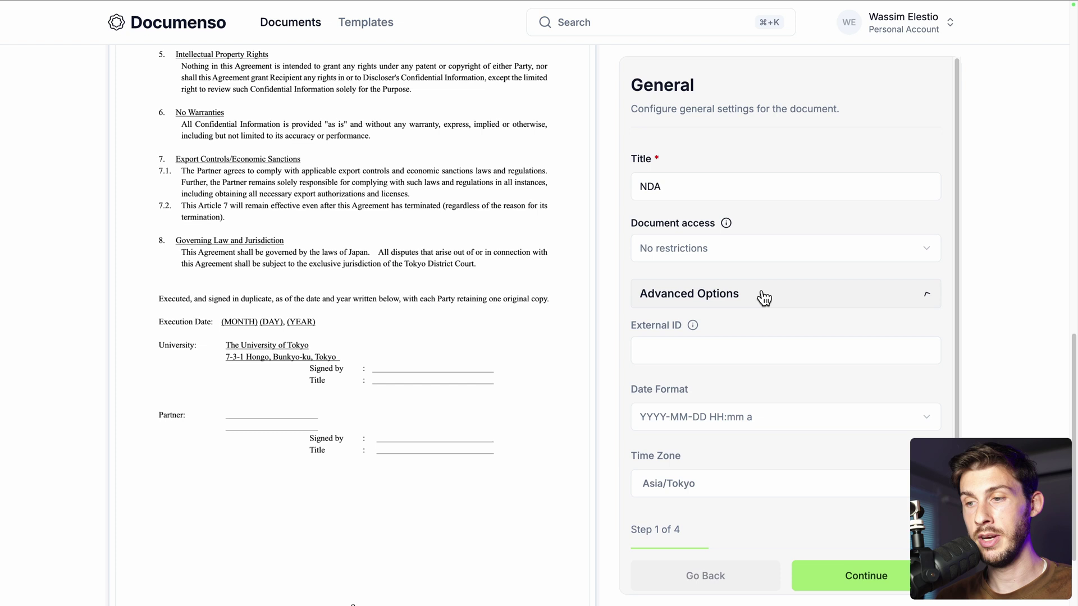
{"action": "scroll", "coordinate": [614, 344], "scroll_direction": "down", "scroll_amount": 1}
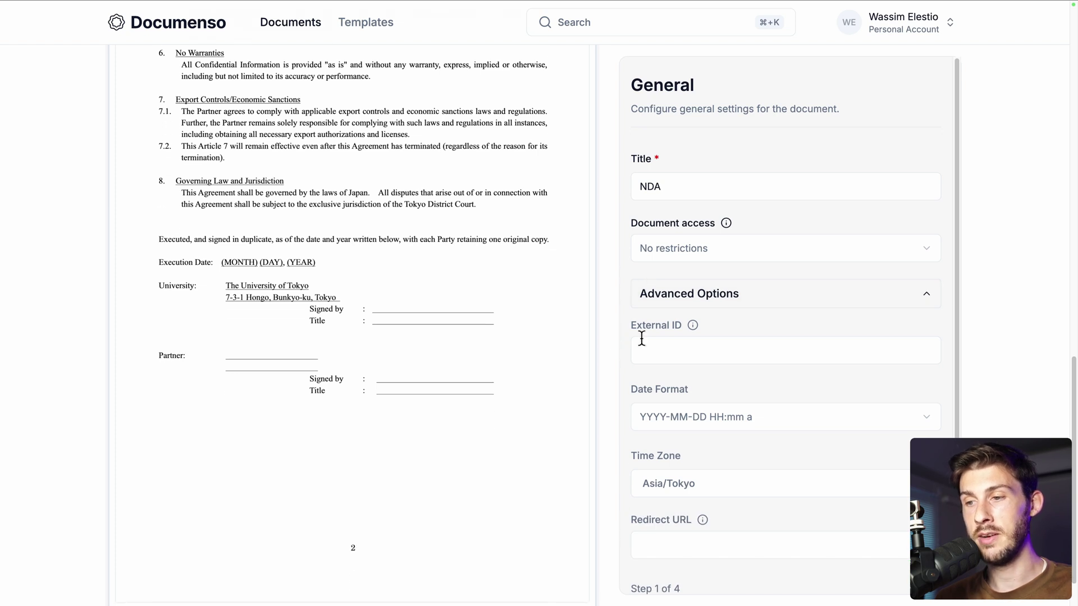
{"action": "scroll", "coordinate": [641, 338], "scroll_direction": "down", "scroll_amount": 1}
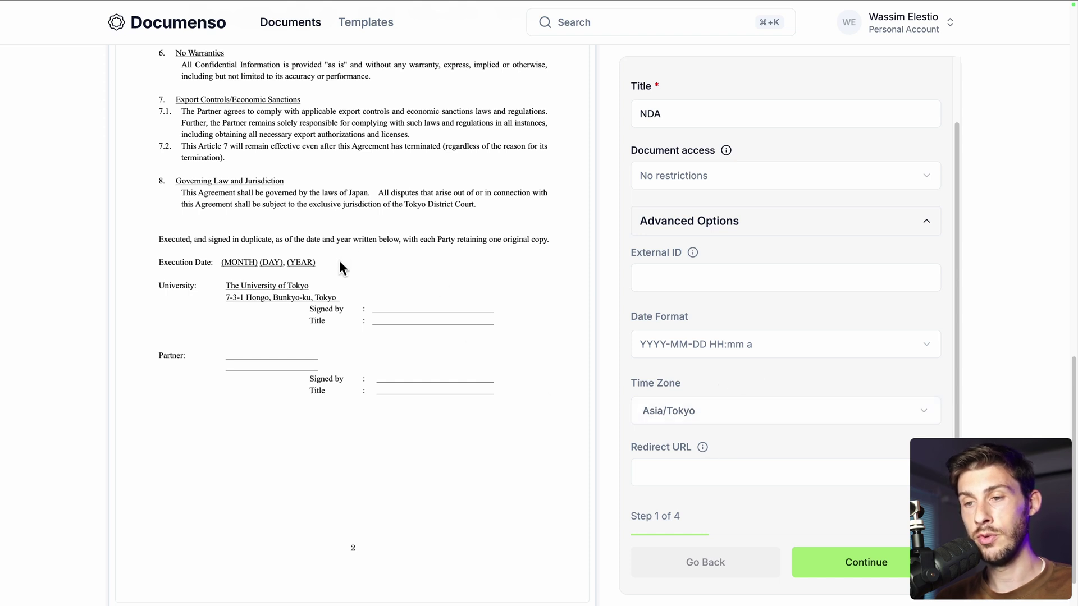
{"action": "left_click", "coordinate": [712, 466]}
{"action": "type", "text": "http"}
{"action": "key", "text": "Down"}
{"action": "key", "text": "Return"}
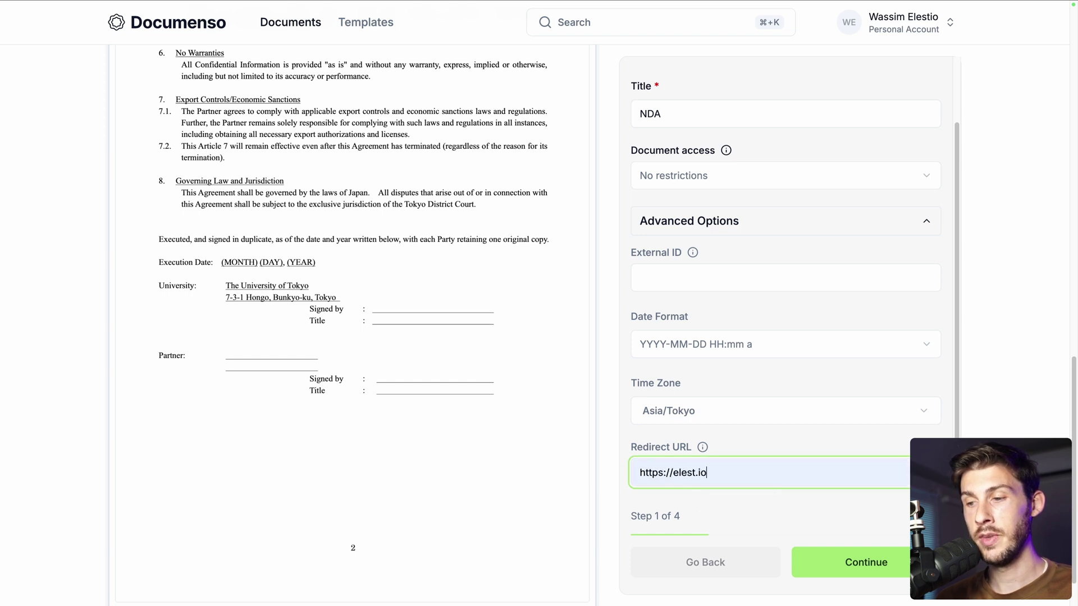
{"action": "left_click", "coordinate": [848, 562]}
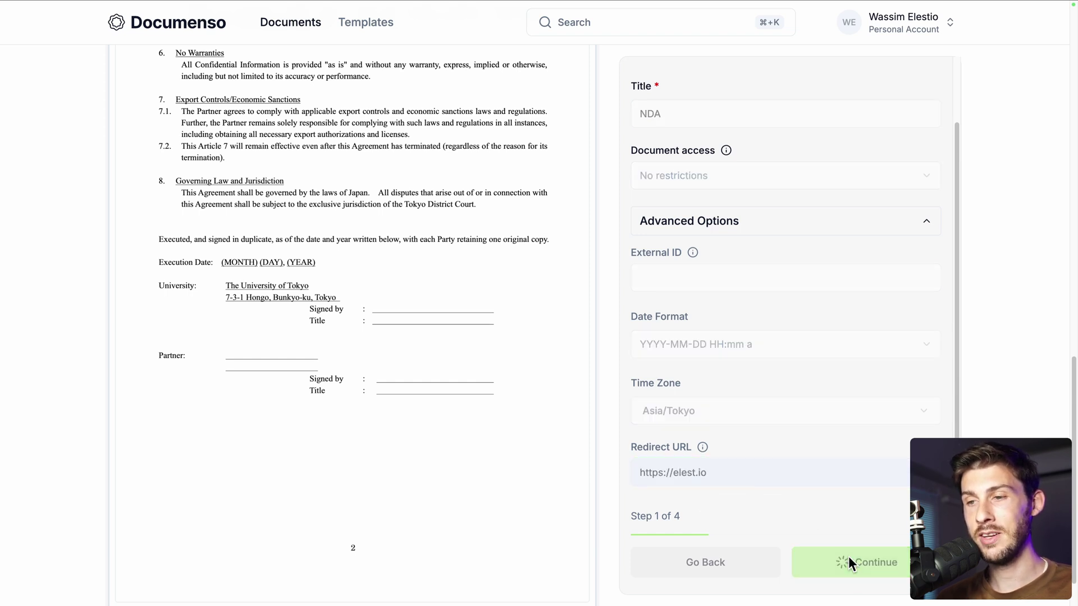
Enter the outside signer's e-mail and name, removing the extra empty signer row
{"action": "left_click", "coordinate": [698, 213]}
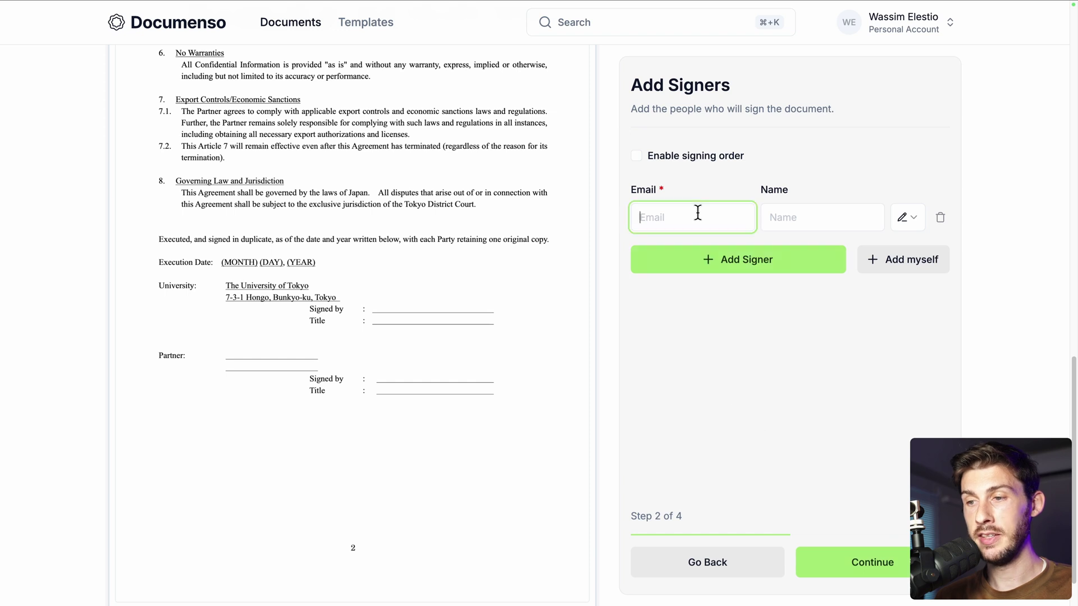
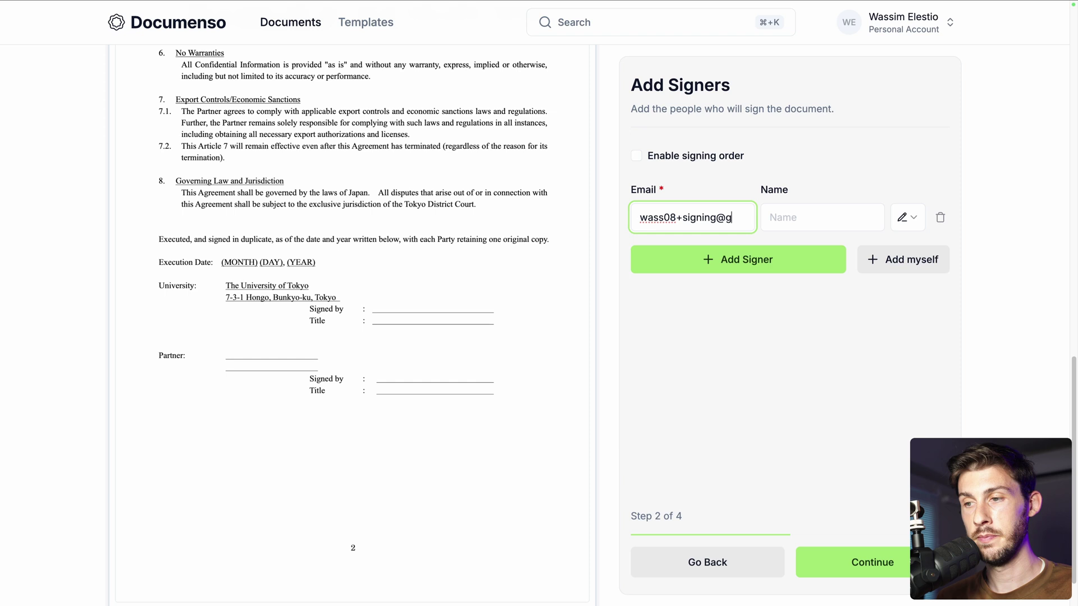
{"action": "key", "text": "Tab"}
{"action": "type", "text": "J"}
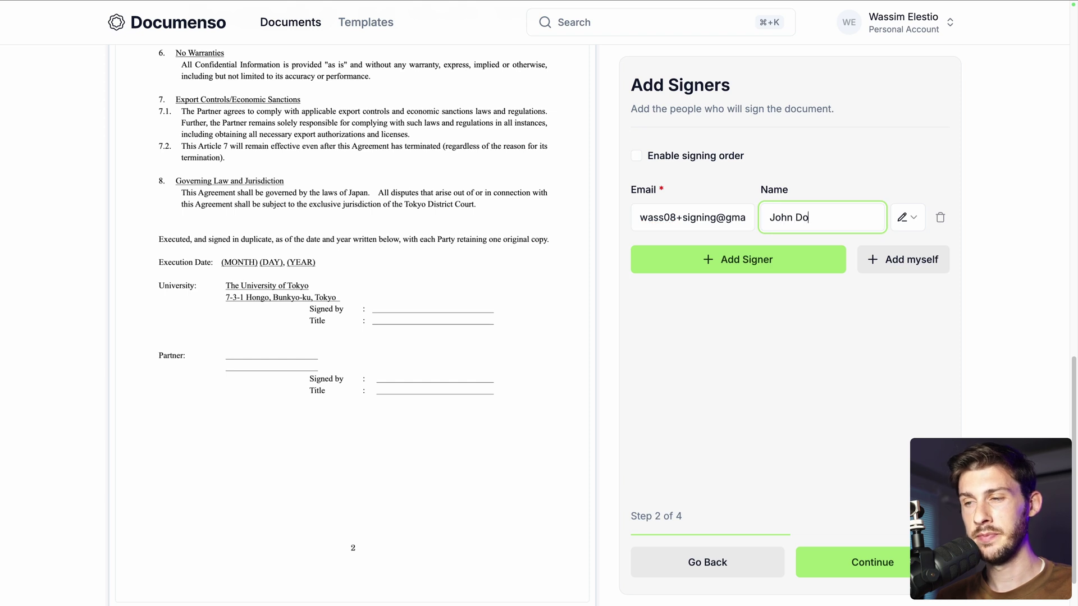
{"action": "left_click", "coordinate": [679, 268]}
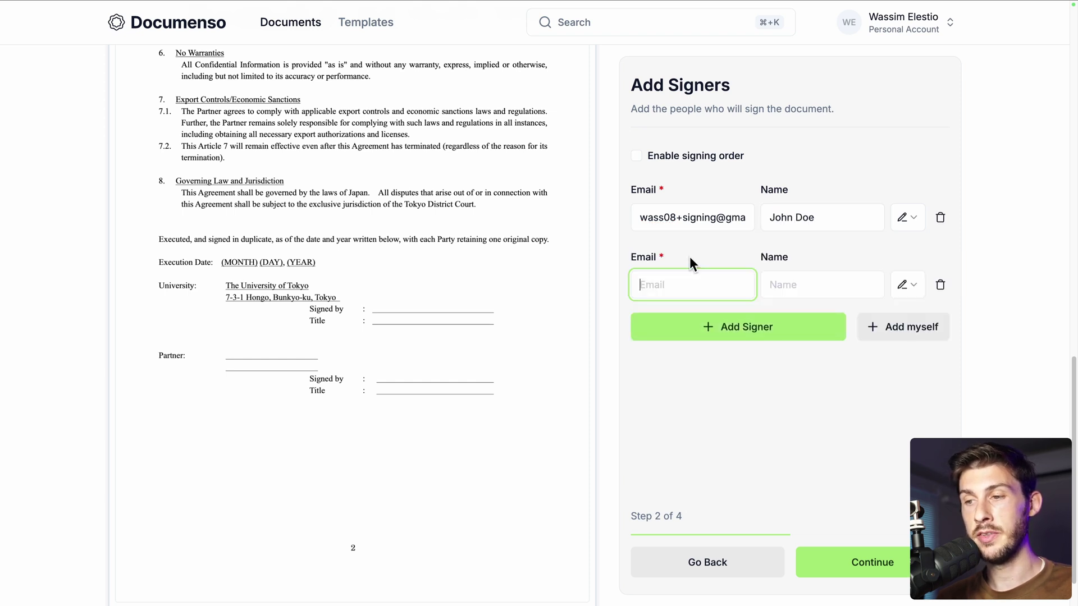
{"action": "left_click", "coordinate": [947, 287]}
Add yourself as a signer, enable signing order with yourself first, and continue
{"action": "left_click", "coordinate": [882, 268]}
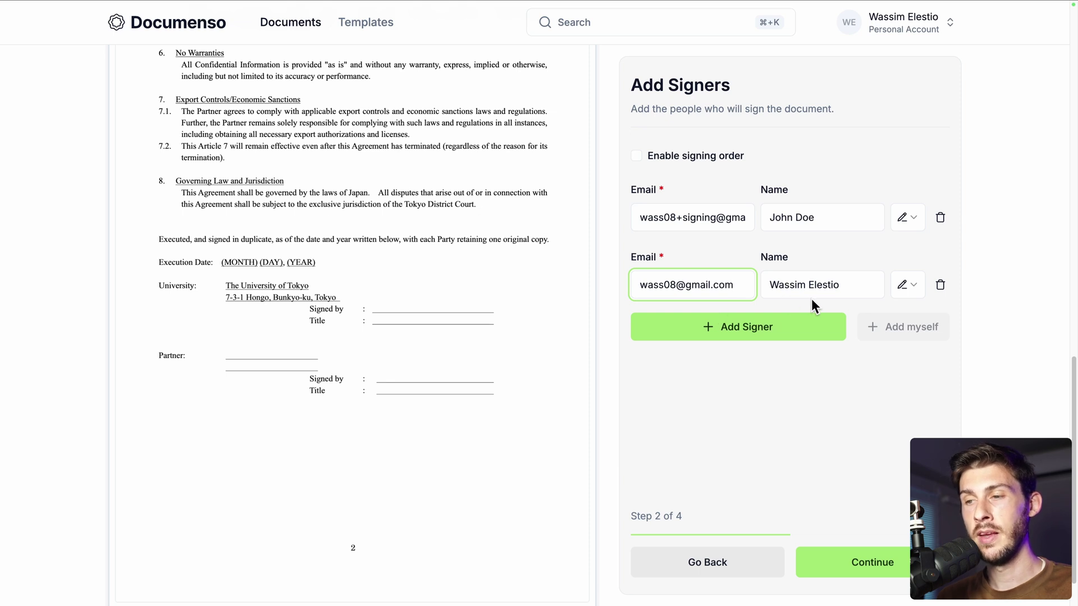
{"action": "left_click", "coordinate": [636, 158]}
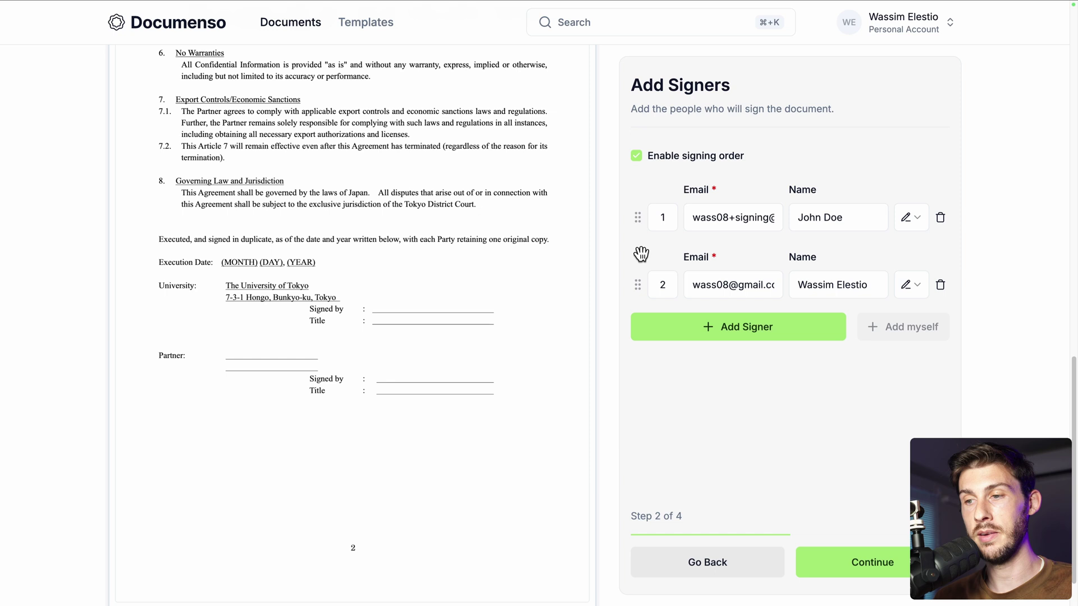
{"action": "left_click_drag", "start_coordinate": [637, 284], "coordinate": [636, 208]}
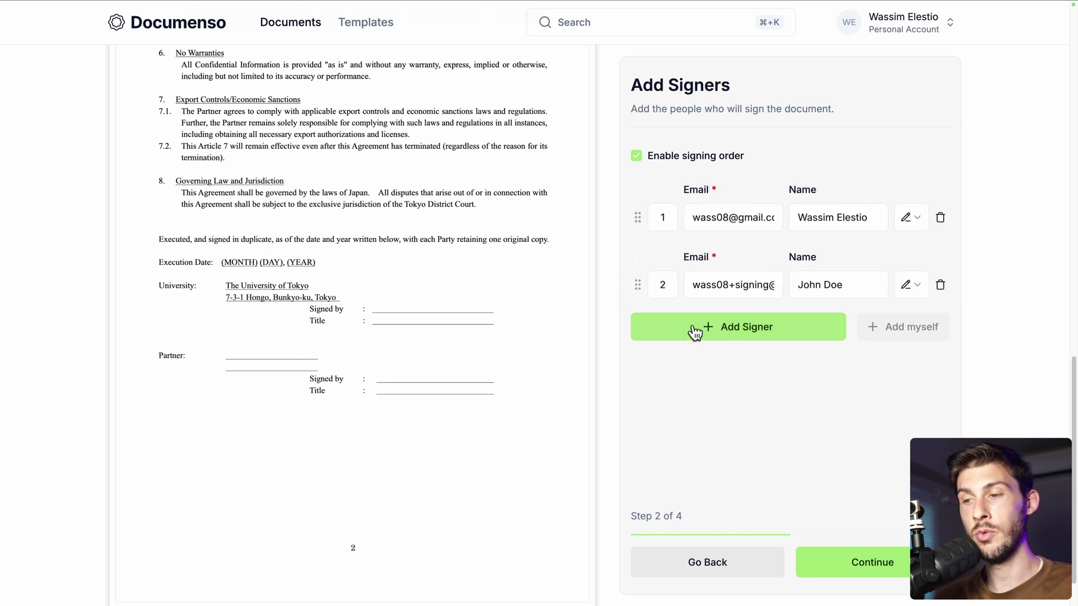
{"action": "left_click", "coordinate": [825, 561]}
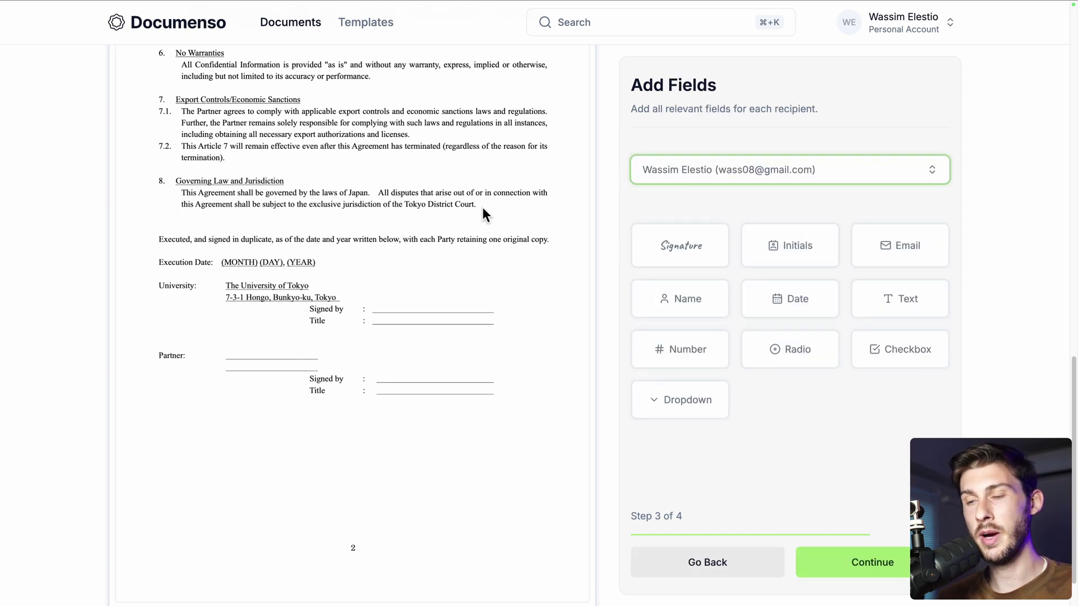
Place your Initials field at the bottom of page 1
{"action": "scroll", "coordinate": [460, 217], "scroll_direction": "up", "scroll_amount": 10}
{"action": "scroll", "coordinate": [459, 216], "scroll_direction": "up", "scroll_amount": 3}
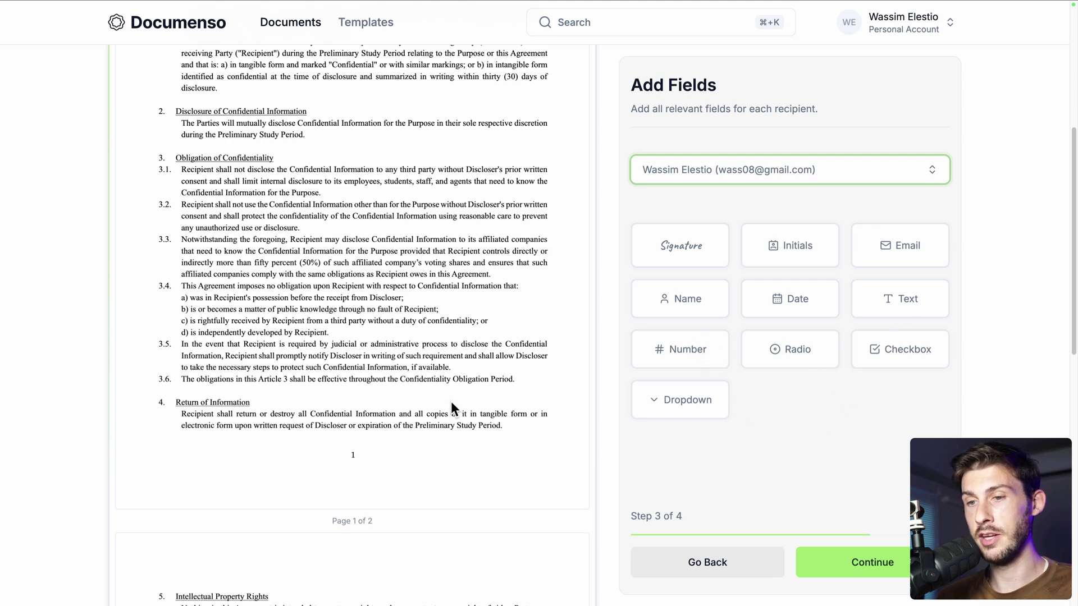
{"action": "scroll", "coordinate": [450, 402], "scroll_direction": "down", "scroll_amount": 9}
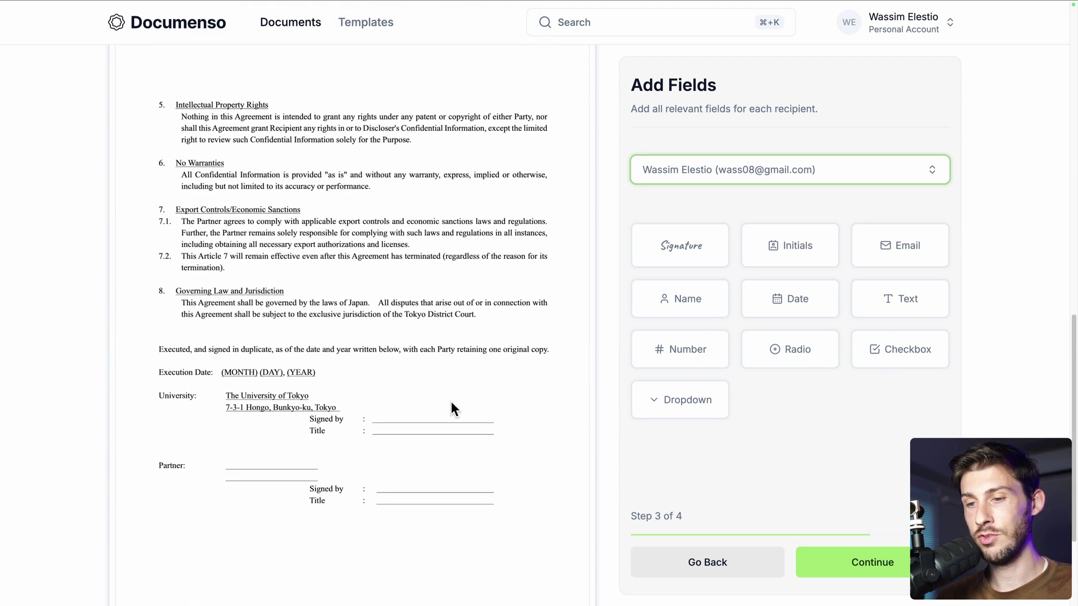
{"action": "scroll", "coordinate": [450, 402], "scroll_direction": "up", "scroll_amount": 5}
{"action": "scroll", "coordinate": [450, 402], "scroll_direction": "up", "scroll_amount": 4}
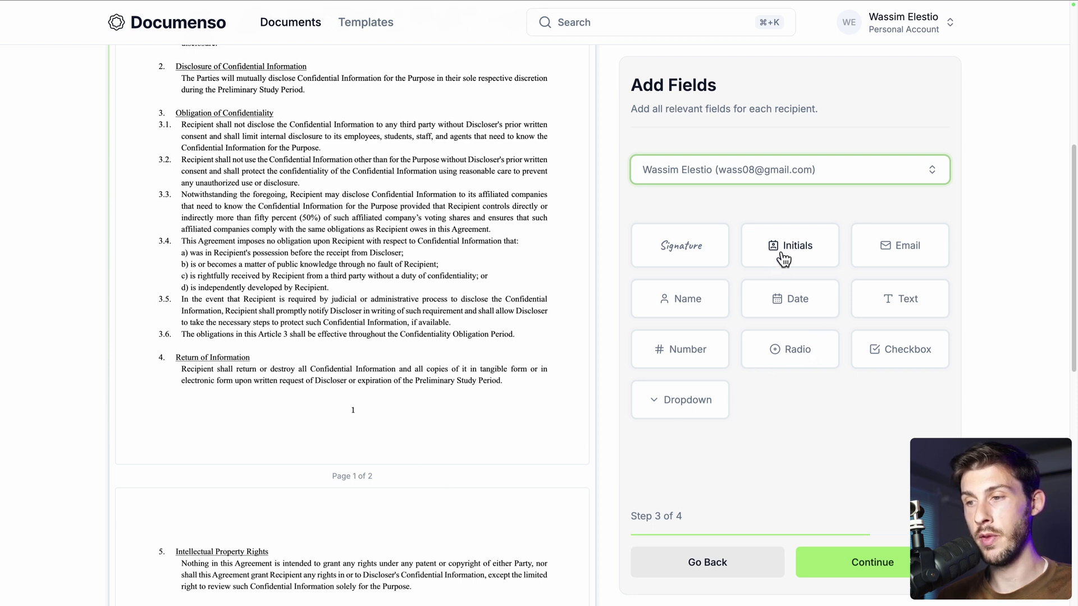
{"action": "left_click_drag", "start_coordinate": [784, 259], "coordinate": [465, 425]}
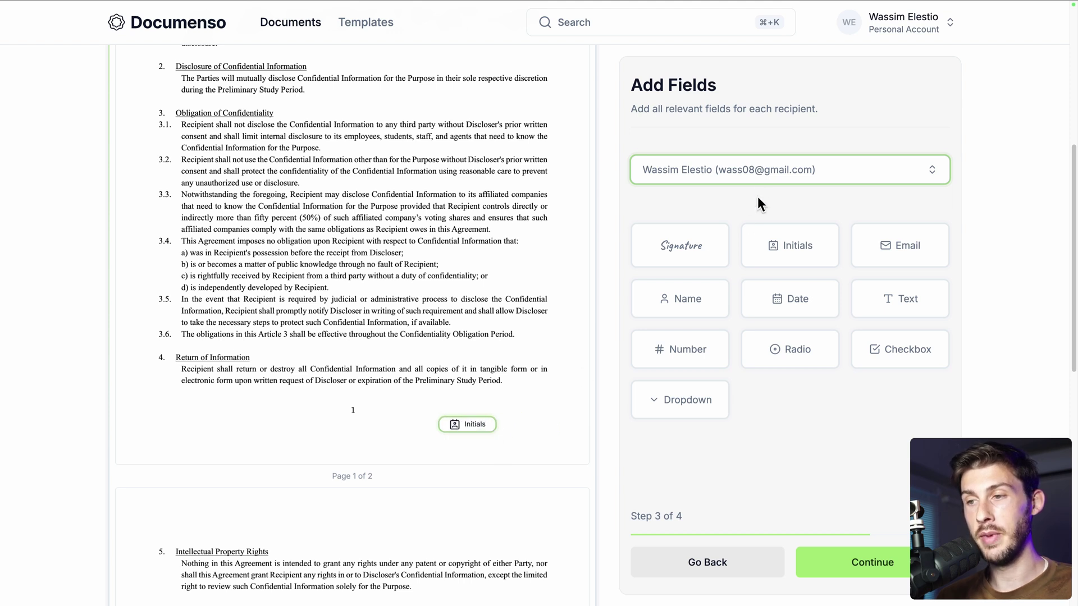
Place a second Initials field for the outside signer beside the first one
{"action": "left_click", "coordinate": [761, 178]}
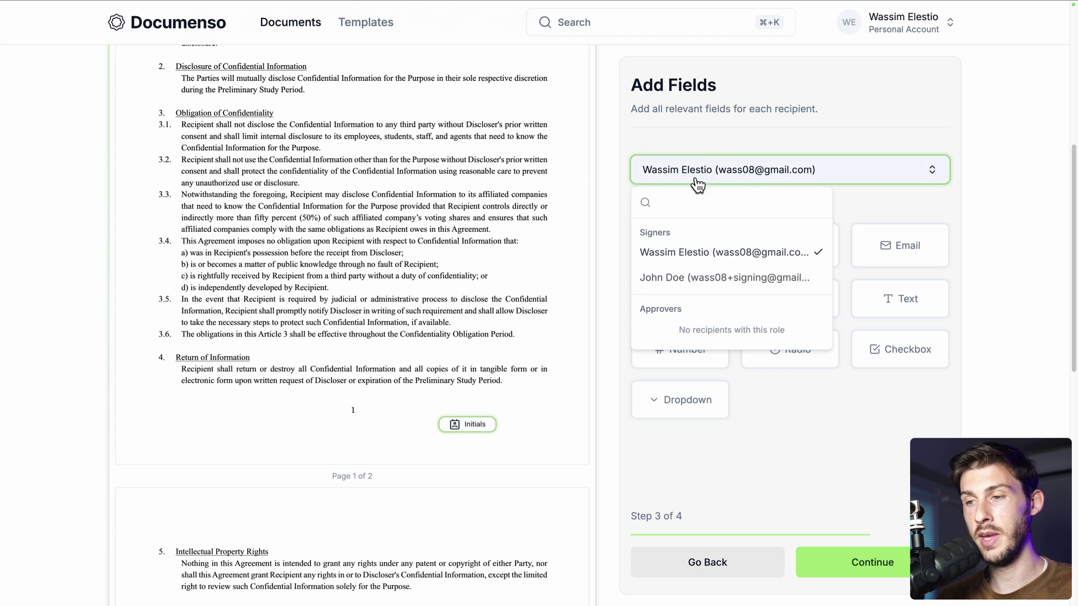
{"action": "left_click", "coordinate": [684, 277]}
{"action": "left_click", "coordinate": [784, 254]}
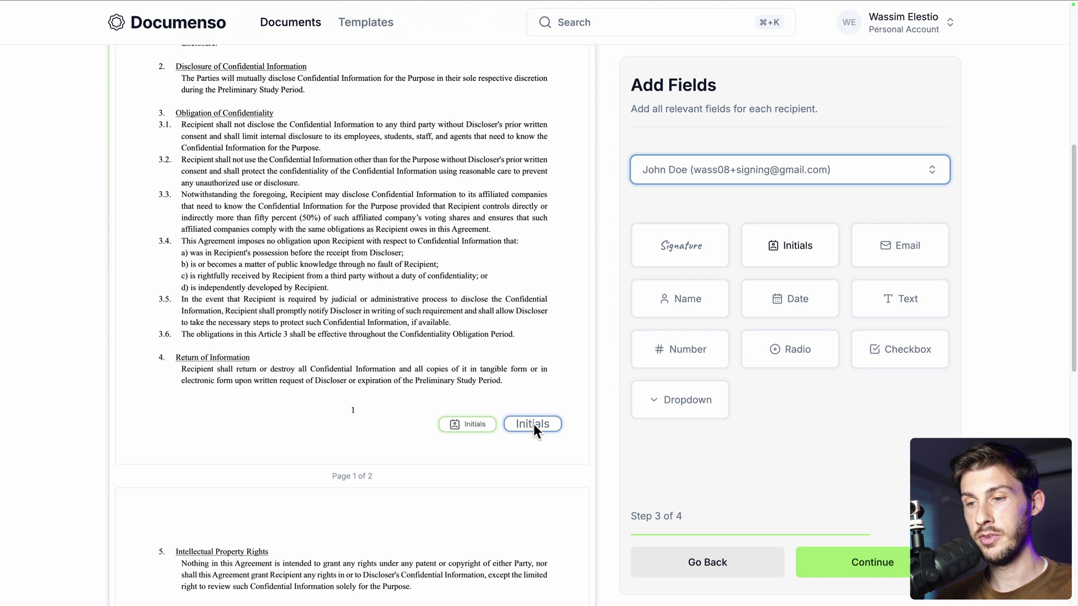
{"action": "left_click", "coordinate": [534, 426]}
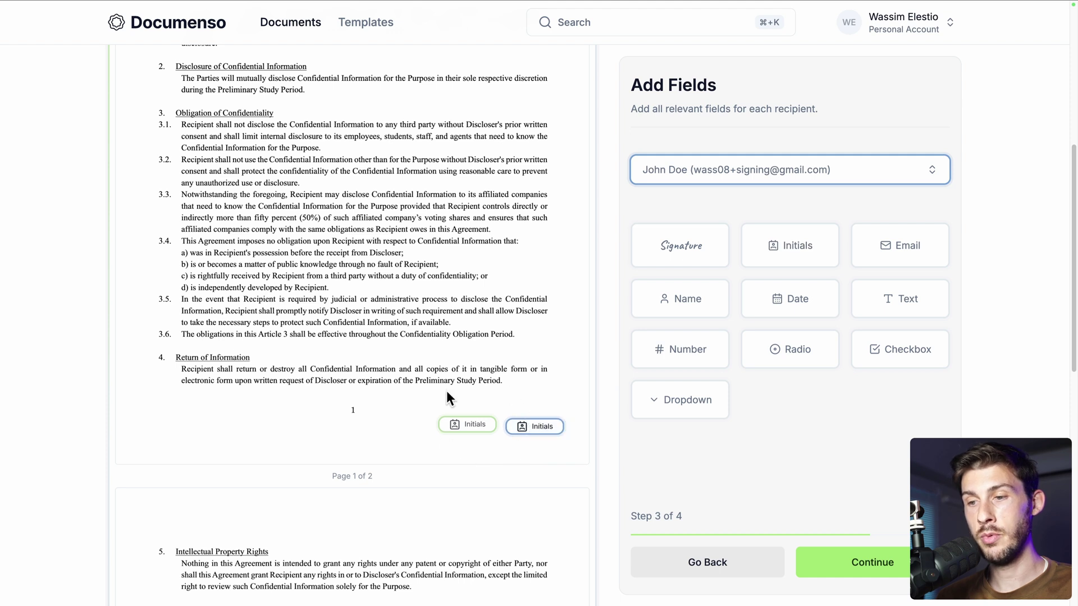
{"action": "scroll", "coordinate": [477, 497], "scroll_direction": "down", "scroll_amount": 6}
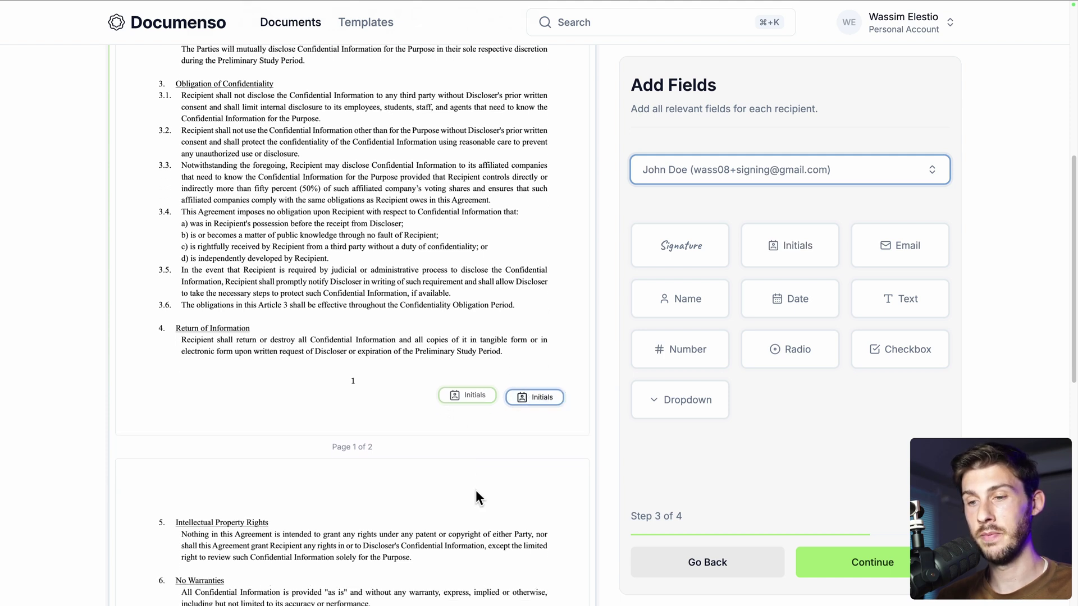
{"action": "scroll", "coordinate": [476, 490], "scroll_direction": "down", "scroll_amount": 3}
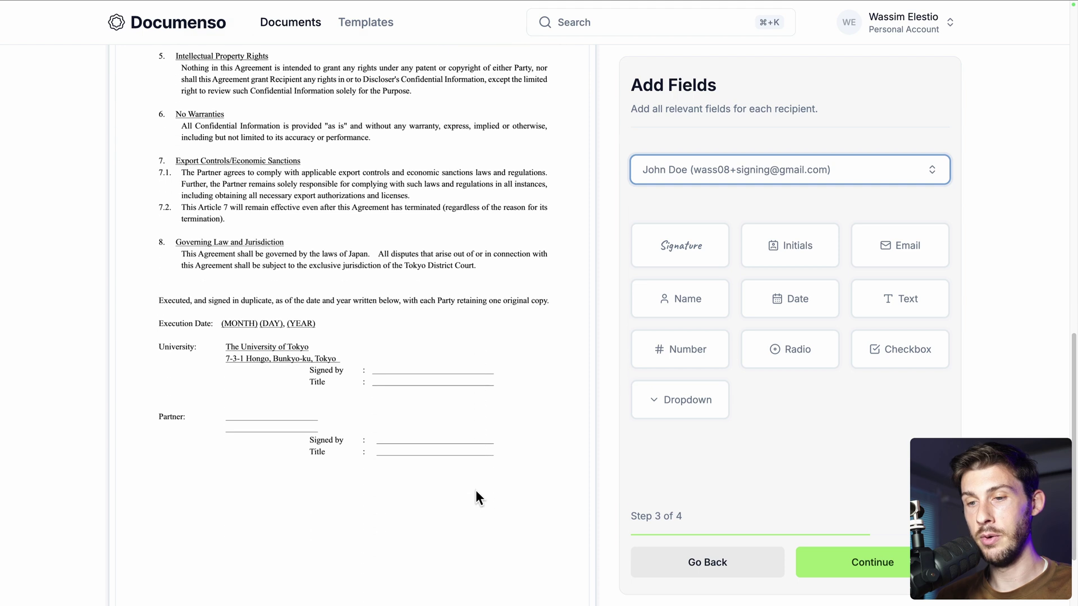
{"action": "left_click", "coordinate": [726, 172]}
Add your Name field on University Signed by, Text on Title, and Signature beside Partner
{"action": "left_click", "coordinate": [683, 251]}
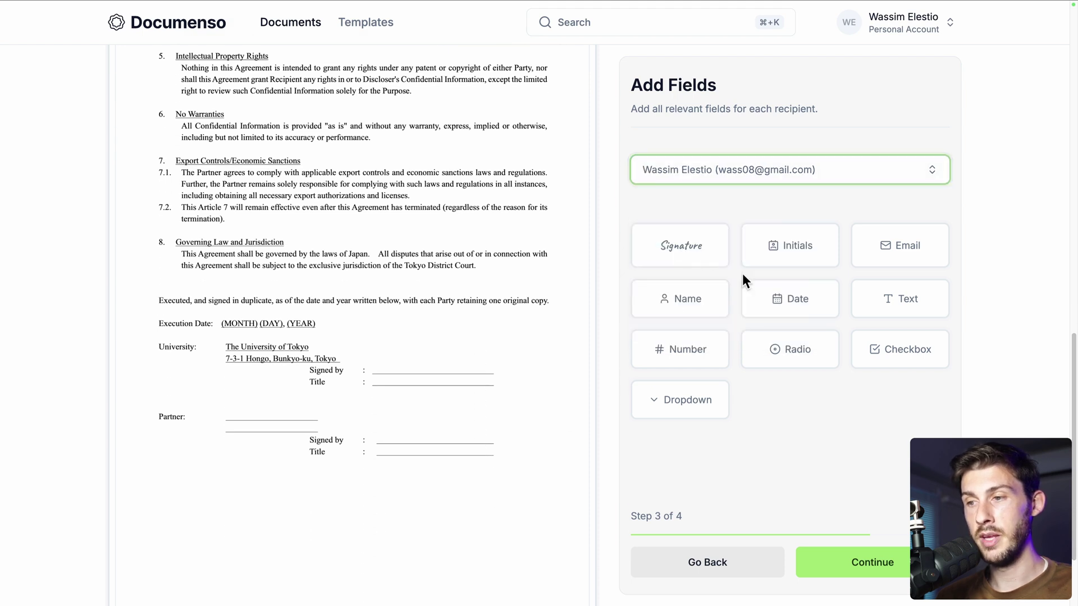
{"action": "left_click", "coordinate": [710, 308]}
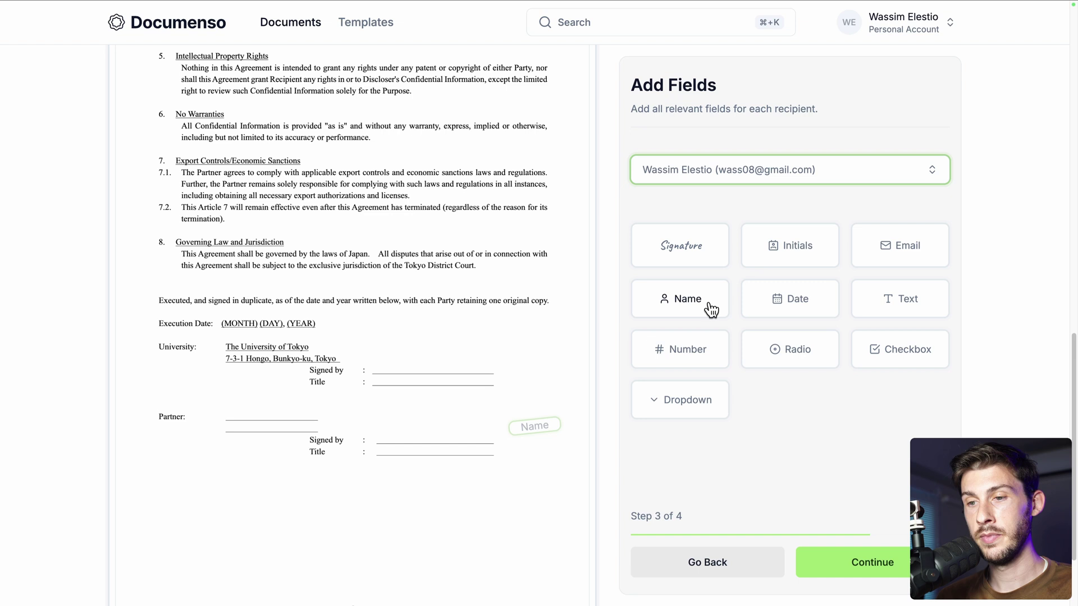
{"action": "left_click", "coordinate": [398, 366]}
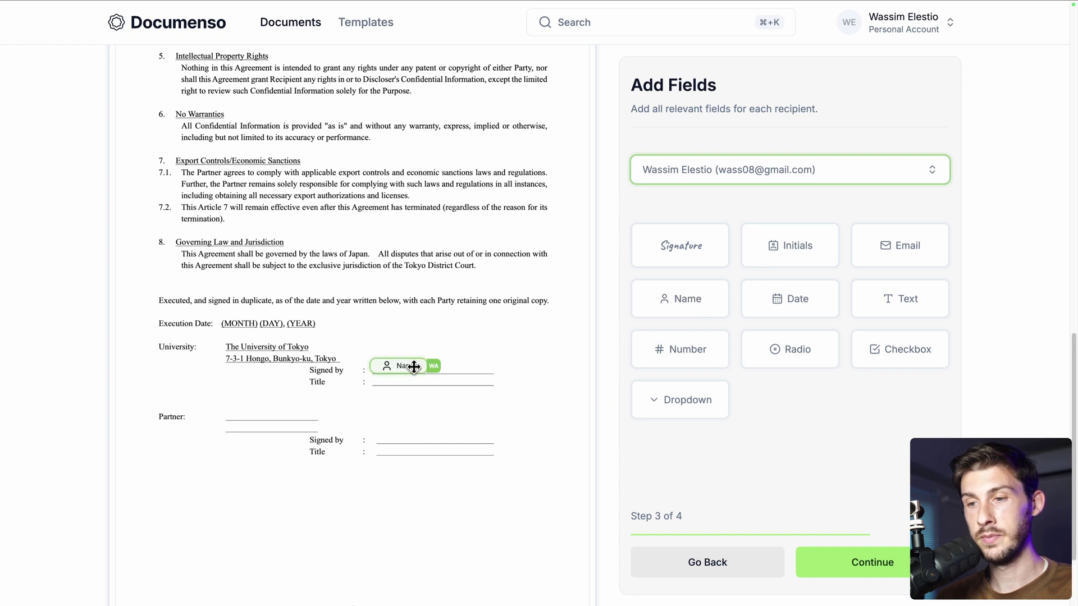
{"action": "left_click_drag", "start_coordinate": [427, 362], "coordinate": [499, 354]}
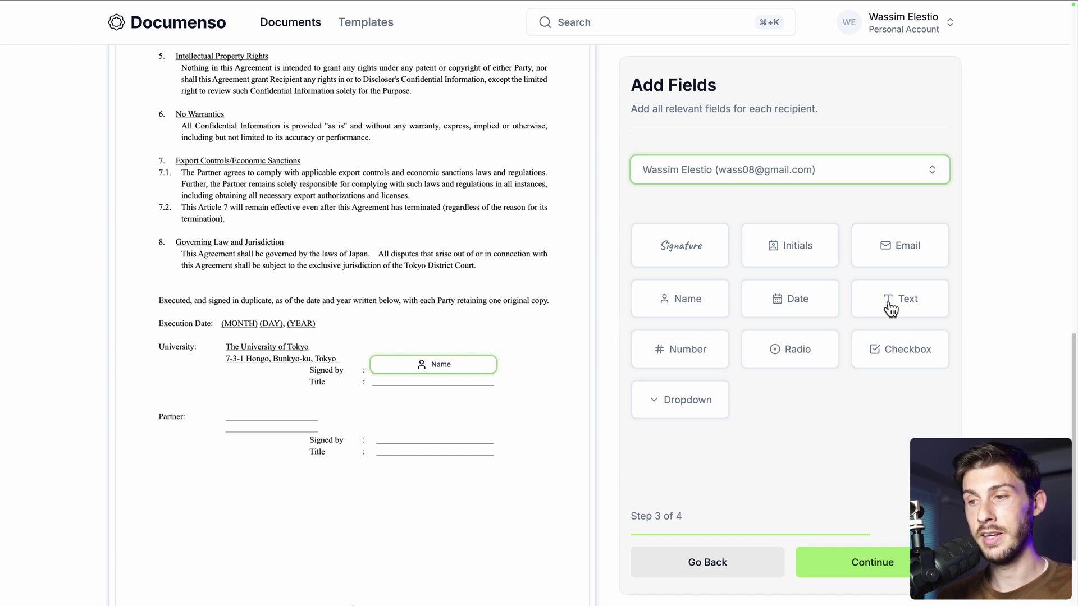
{"action": "mouse_move", "coordinate": [893, 306]}
{"action": "left_mouse_down"}
{"action": "mouse_move", "coordinate": [356, 393]}
{"action": "mouse_move", "coordinate": [496, 384]}
{"action": "left_mouse_up"}
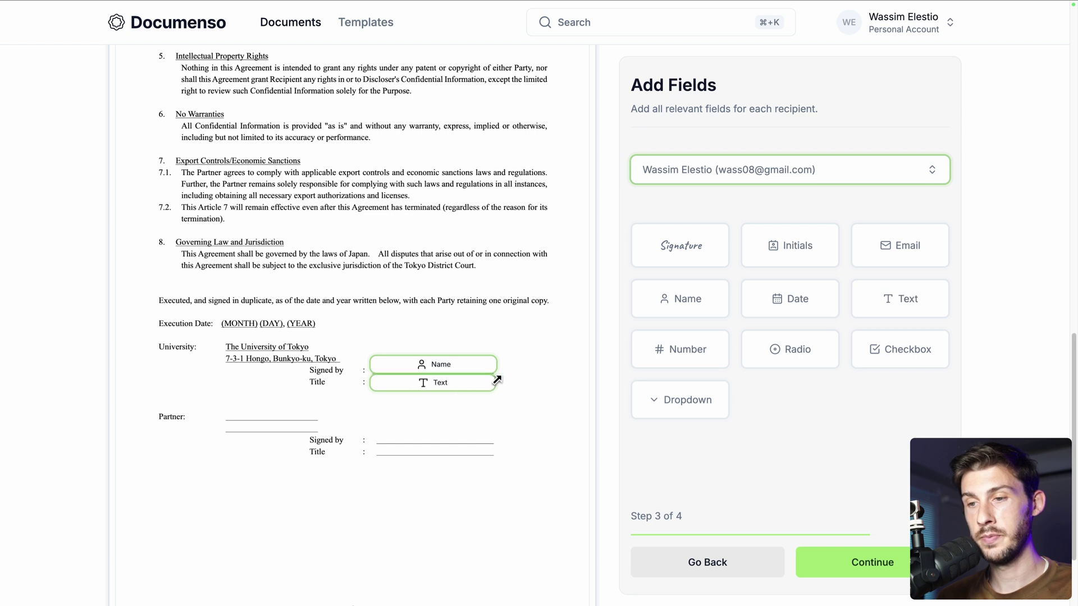
{"action": "mouse_move", "coordinate": [691, 247]}
{"action": "left_mouse_down"}
{"action": "mouse_move", "coordinate": [389, 404]}
{"action": "mouse_move", "coordinate": [484, 434]}
{"action": "mouse_move", "coordinate": [505, 429]}
{"action": "left_mouse_up"}
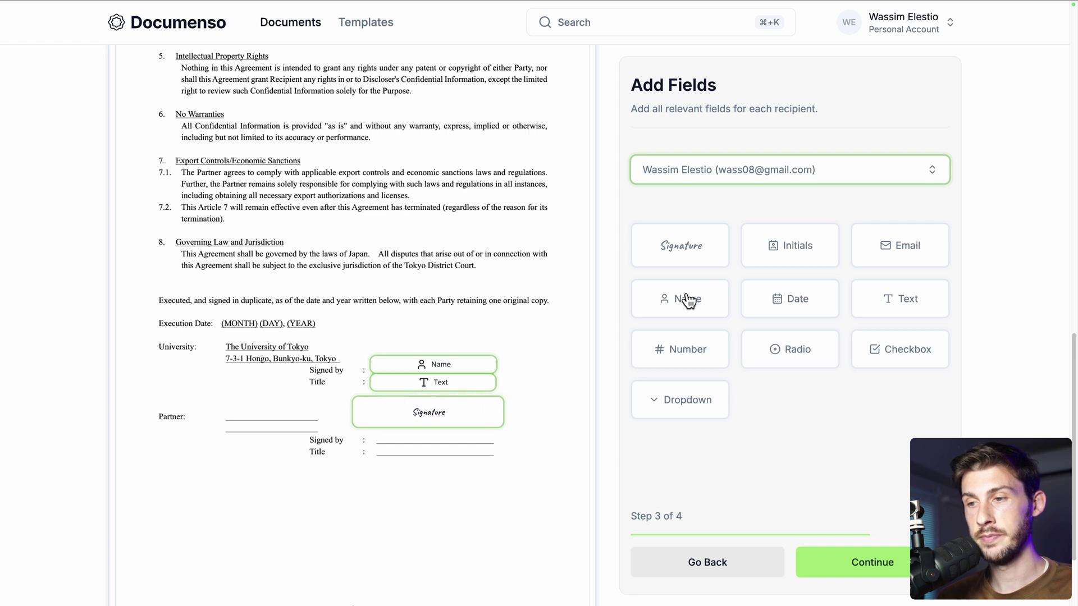
{"action": "left_click", "coordinate": [757, 175]}
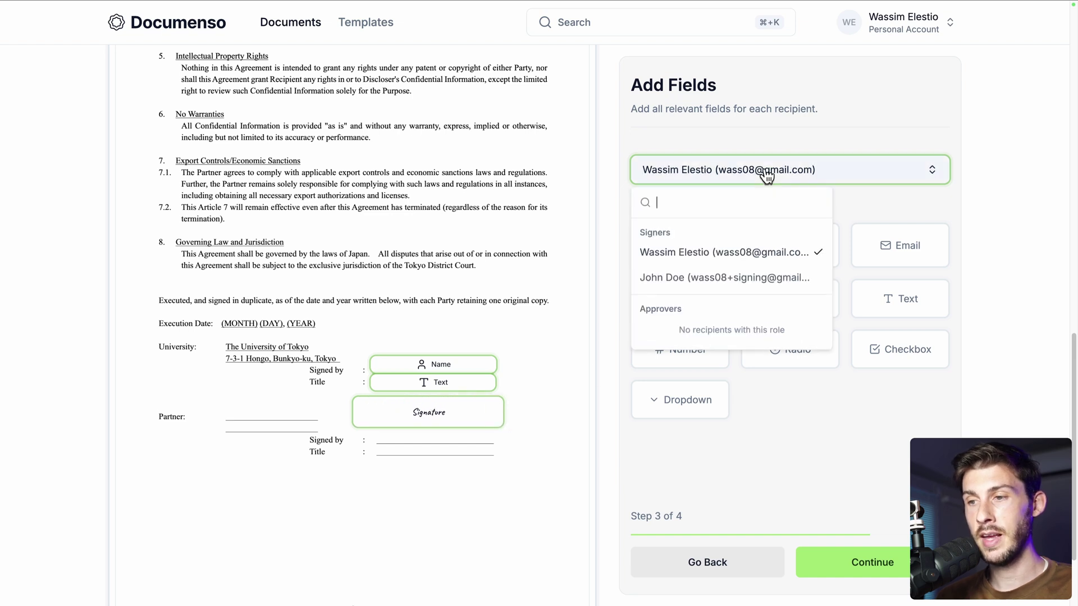
Give the outside signer a Name field on Partner Signed by and a widened Text field on Title
{"action": "left_click", "coordinate": [693, 274]}
{"action": "left_click_drag", "start_coordinate": [688, 295], "coordinate": [472, 375]}
{"action": "left_click_drag", "start_coordinate": [399, 436], "coordinate": [493, 441]}
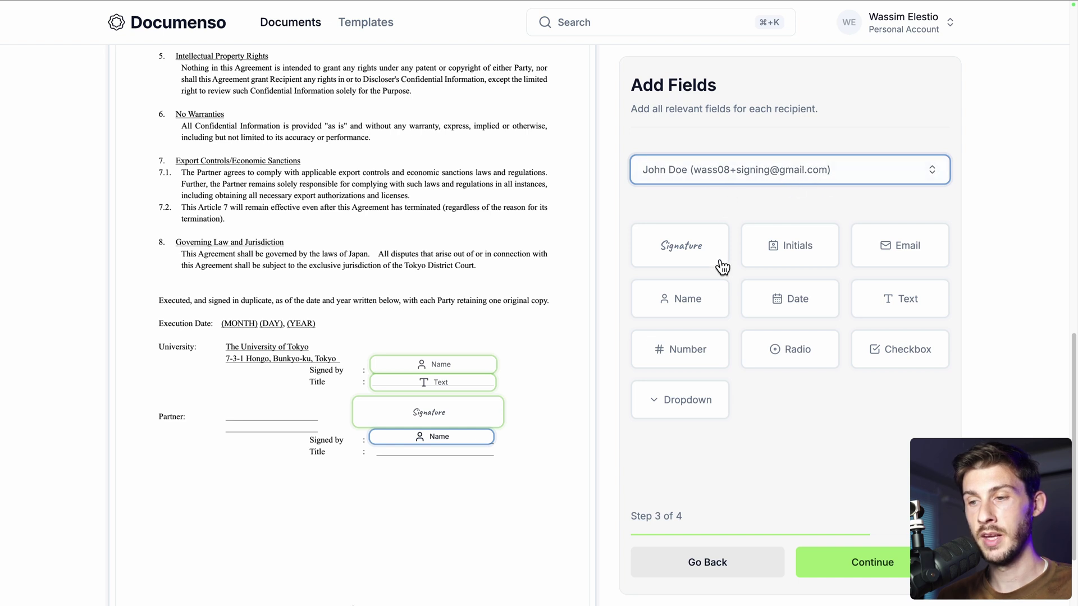
{"action": "left_click", "coordinate": [870, 303]}
{"action": "left_click", "coordinate": [397, 454]}
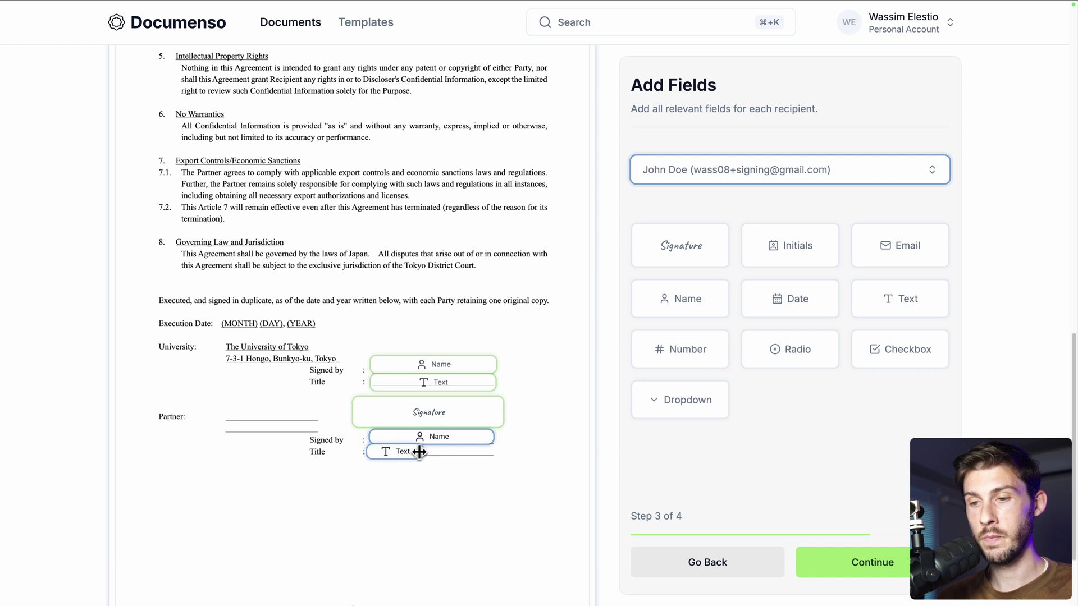
{"action": "left_click_drag", "start_coordinate": [425, 453], "coordinate": [497, 451]}
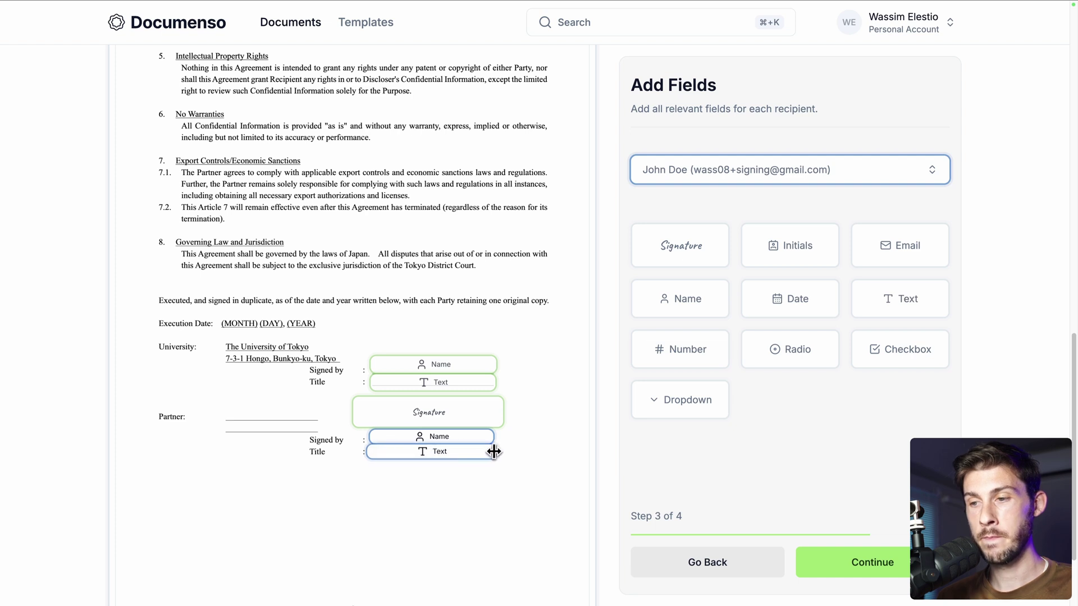
Add an enlarged Signature field below the Partner Title for the outside signer
{"action": "left_click", "coordinate": [696, 248]}
{"action": "left_click", "coordinate": [379, 476]}
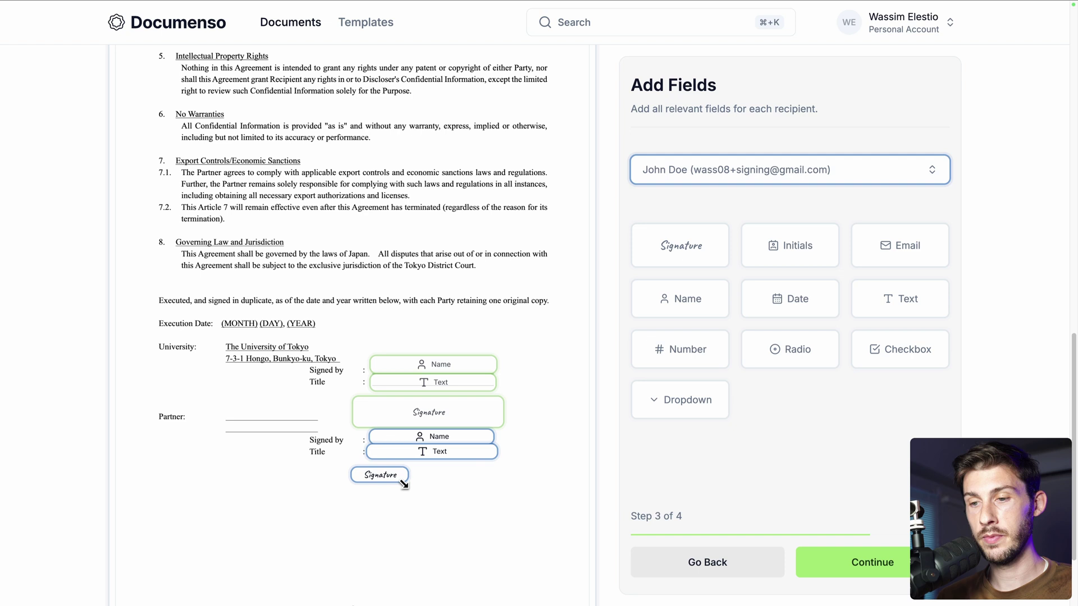
{"action": "left_click_drag", "start_coordinate": [405, 487], "coordinate": [508, 513]}
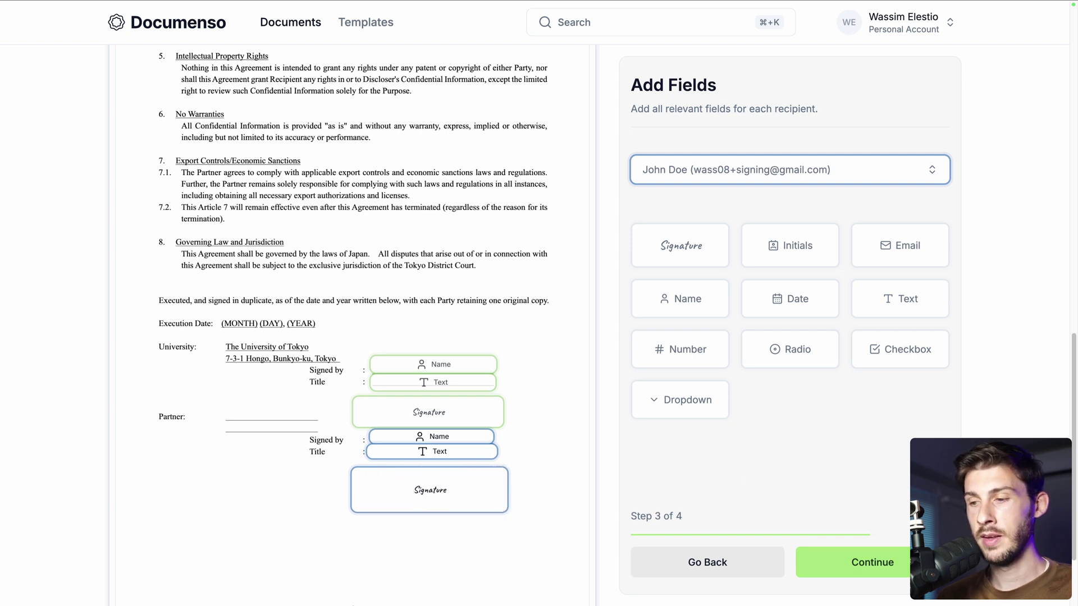
{"action": "left_click", "coordinate": [926, 562]}
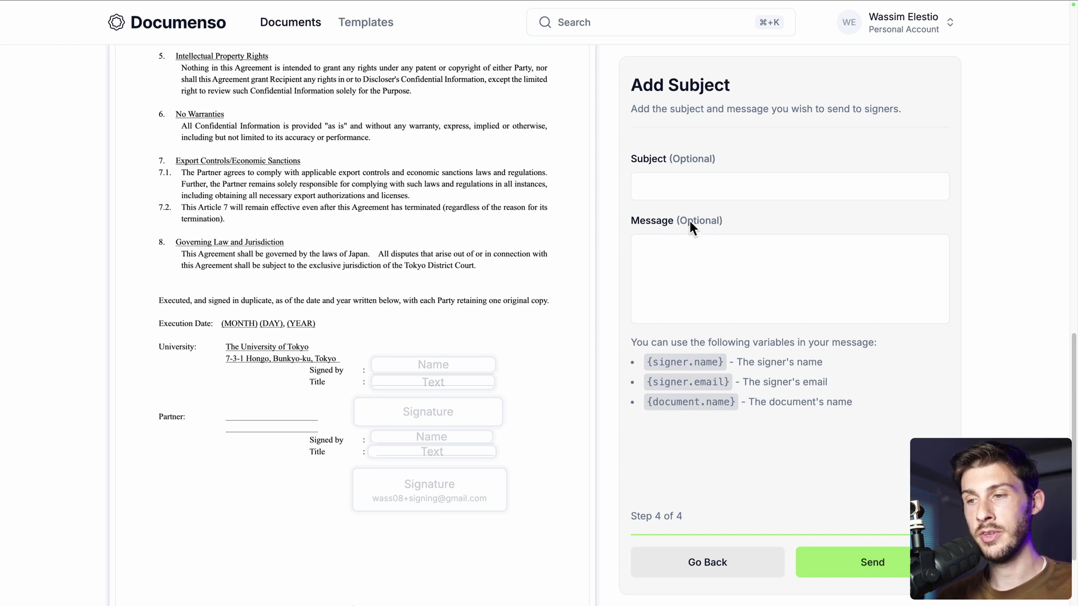
Enter the subject 'Please sign the NDA' and begin the message with 'Dear {signer.name},'
{"action": "left_click", "coordinate": [708, 186]}
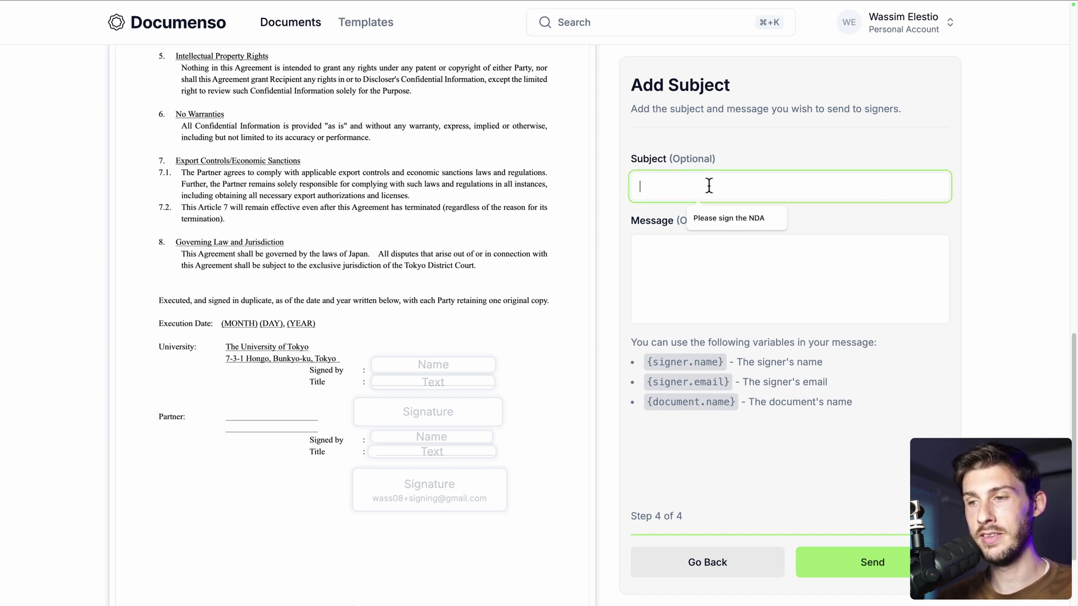
{"action": "left_click", "coordinate": [721, 213]}
{"action": "left_click", "coordinate": [719, 255]}
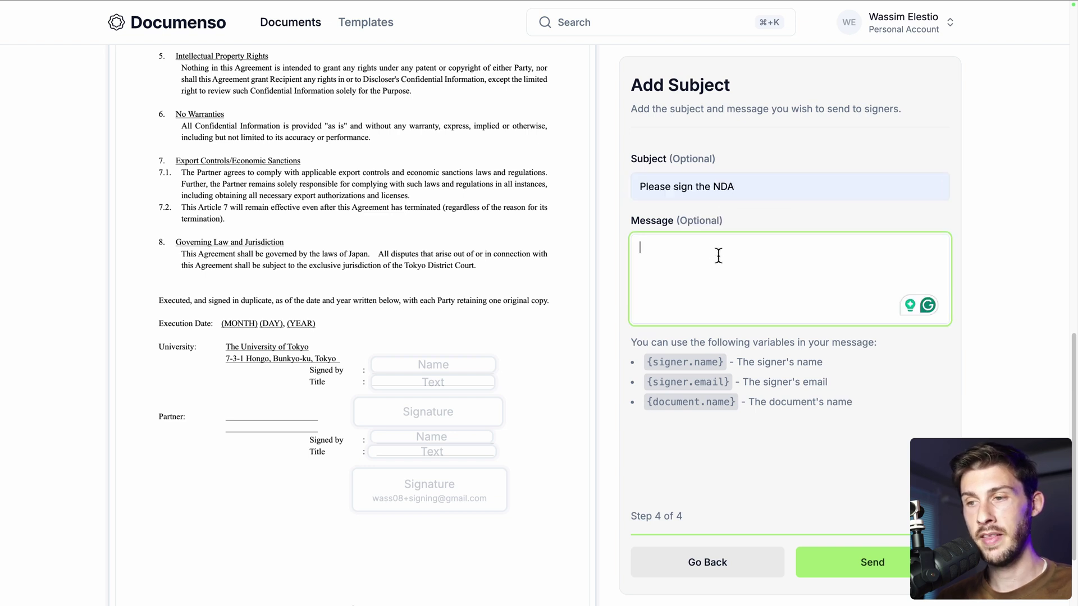
{"action": "type", "text": "Dear"}
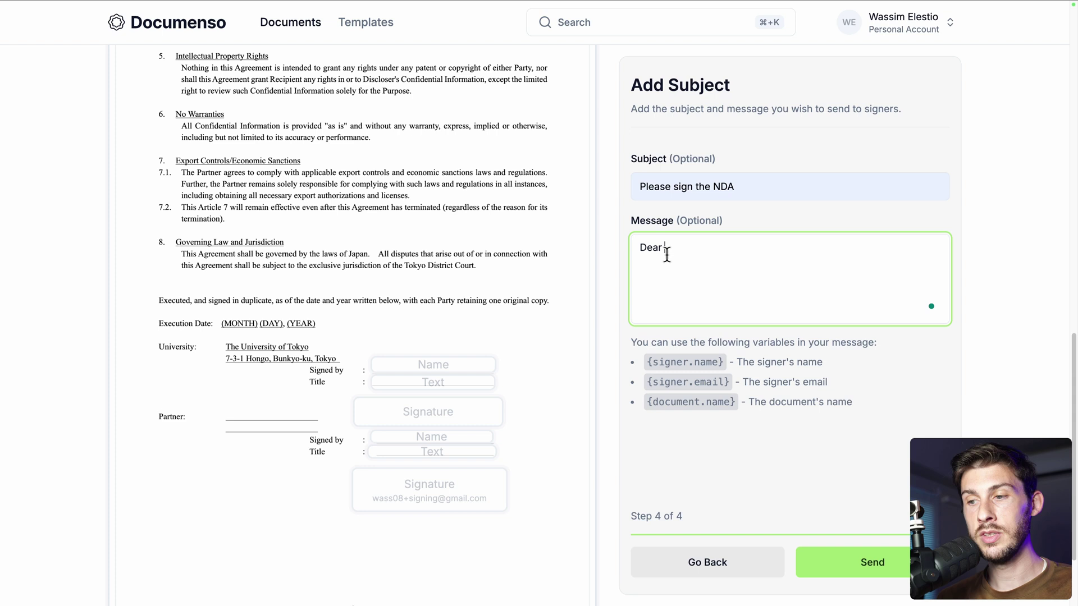
{"action": "left_click_drag", "start_coordinate": [646, 362], "coordinate": [713, 365]}
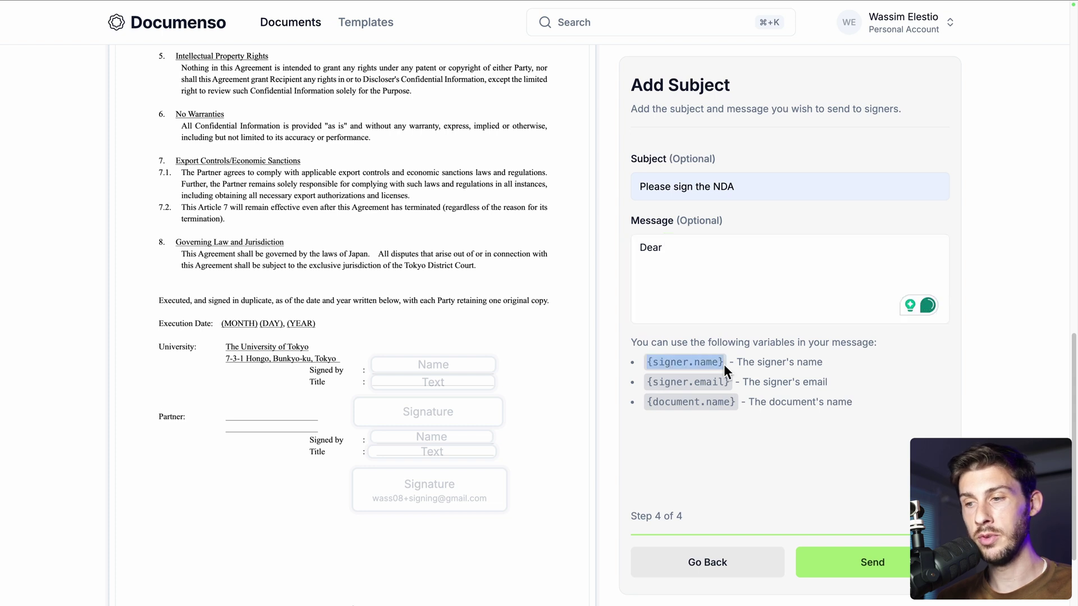
{"action": "left_click", "coordinate": [715, 244]}
{"action": "type", "text": "{signer.name}"}
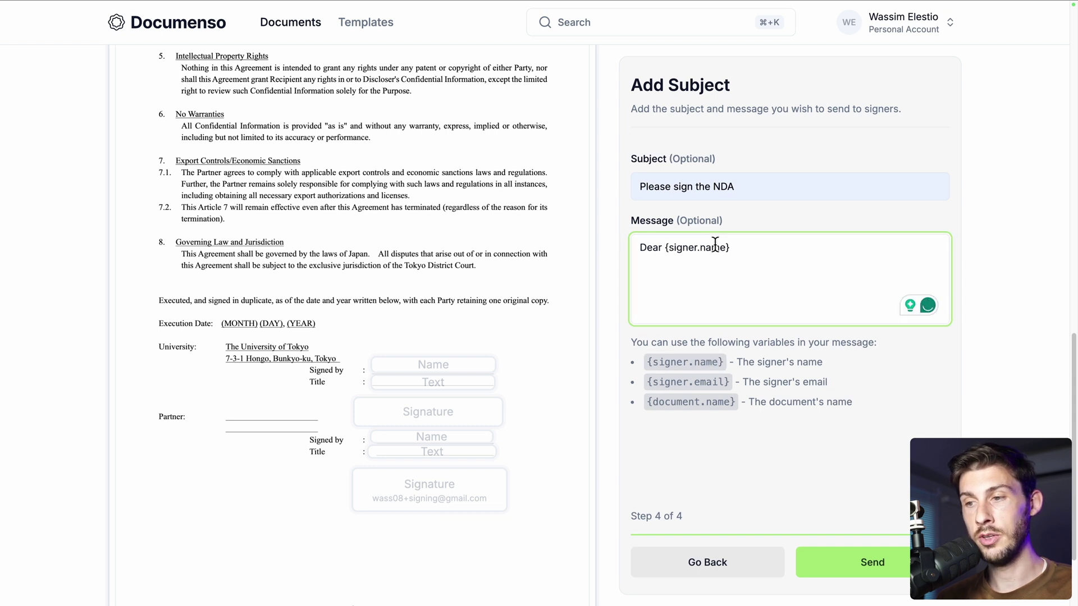
{"action": "type", "text": ","}
{"action": "key", "text": "Return"}
Finish the message naming {document.name}, add a closing line, and send the NDA
{"action": "type", "text": "Here is the"}
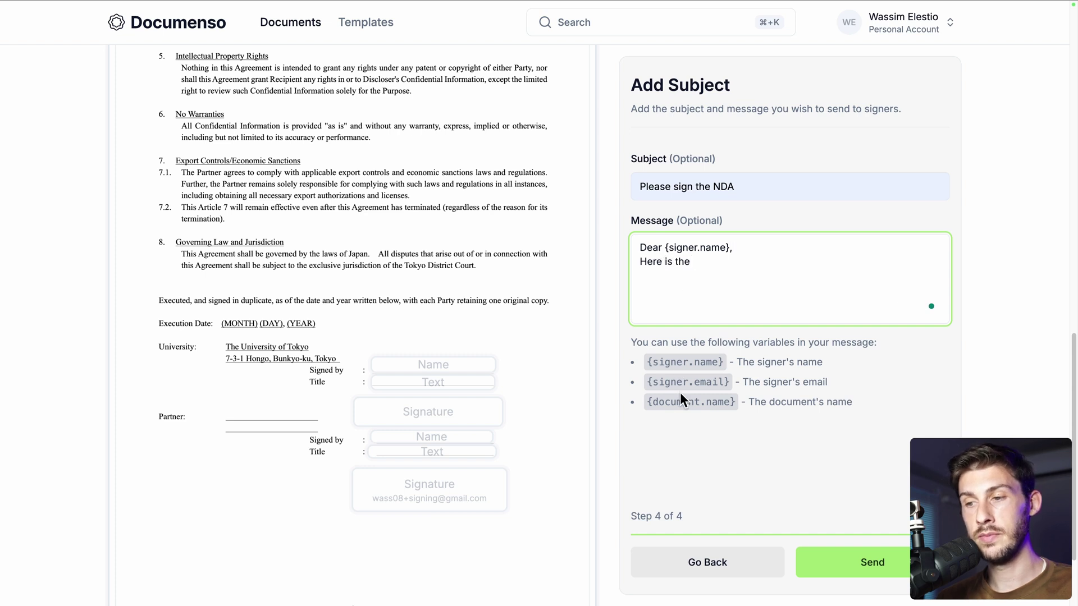
{"action": "left_click_drag", "start_coordinate": [647, 402], "coordinate": [736, 401]}
{"action": "key", "text": "super+c"}
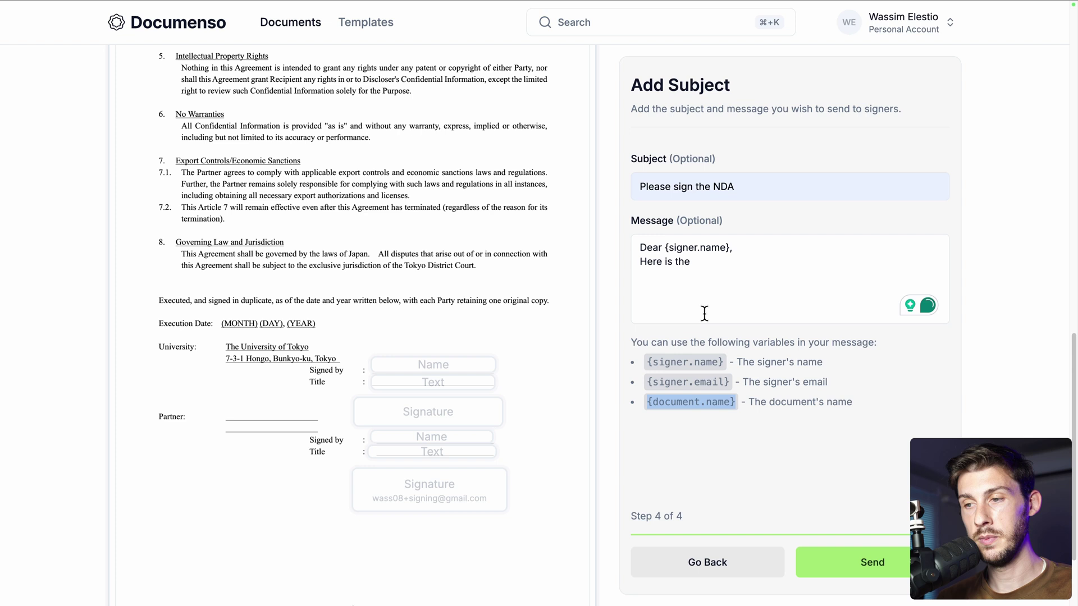
{"action": "left_click", "coordinate": [726, 268]}
{"action": "key", "text": "super+v"}
{"action": "key", "text": "Return"}
{"action": "key", "text": "Return"}
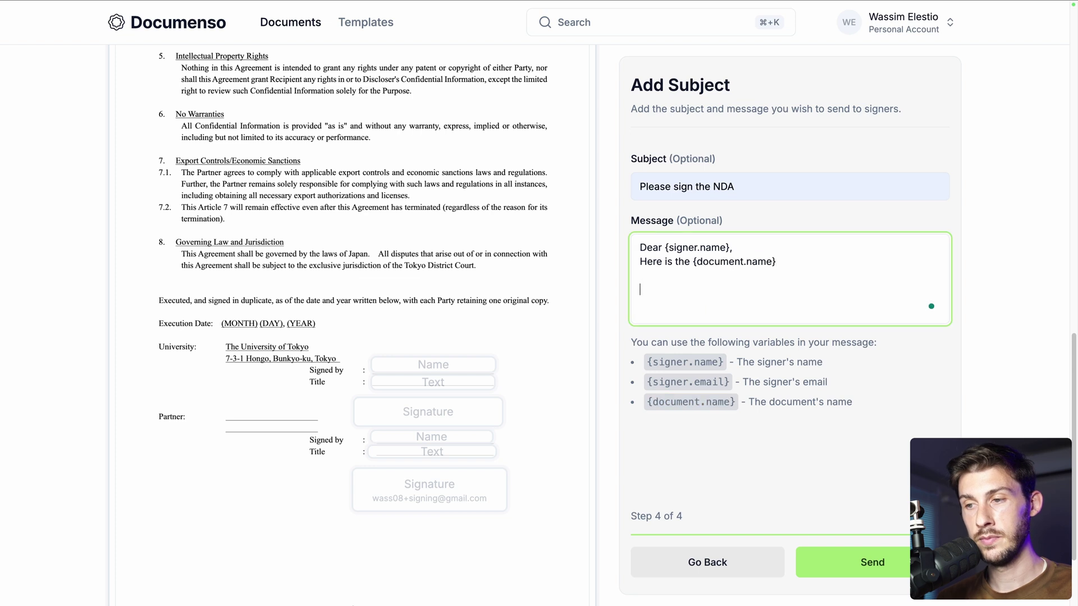
{"action": "type", "text": "Please, sign"}
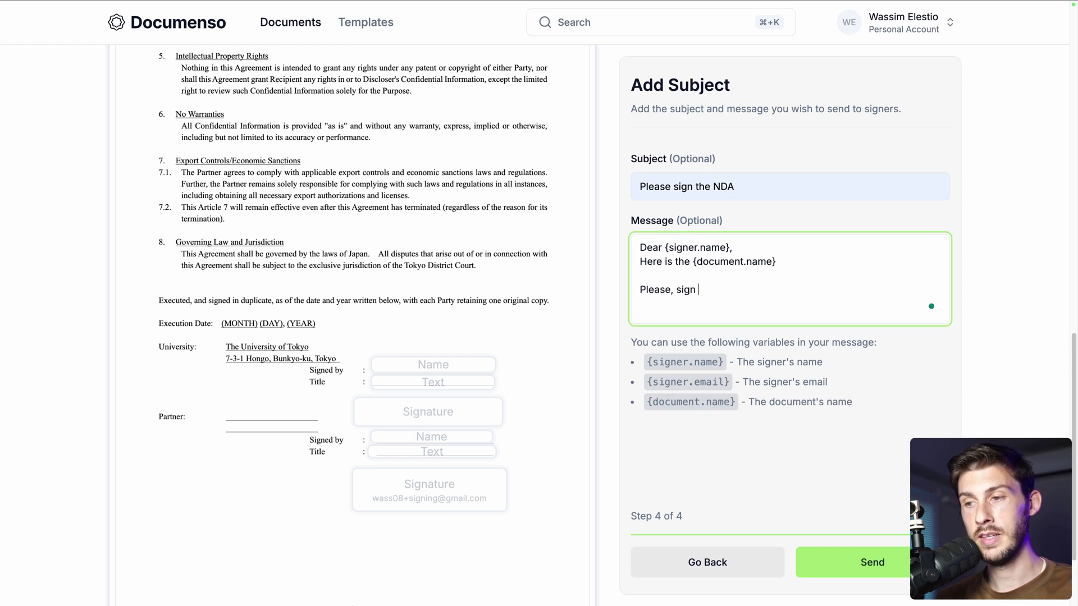
{"action": "type", "text": "hank you"}
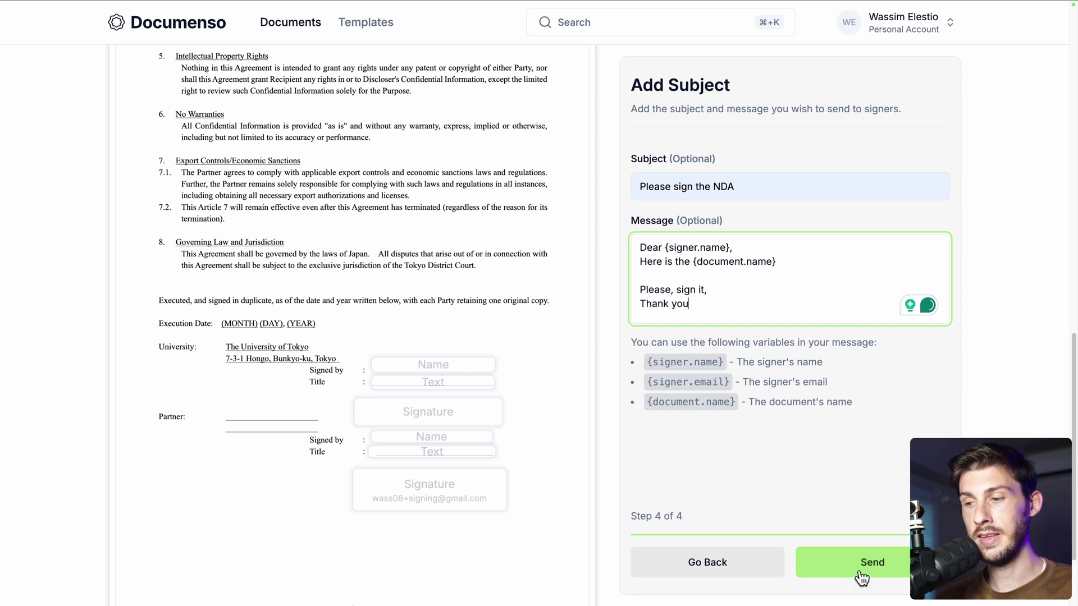
{"action": "left_click", "coordinate": [861, 566]}
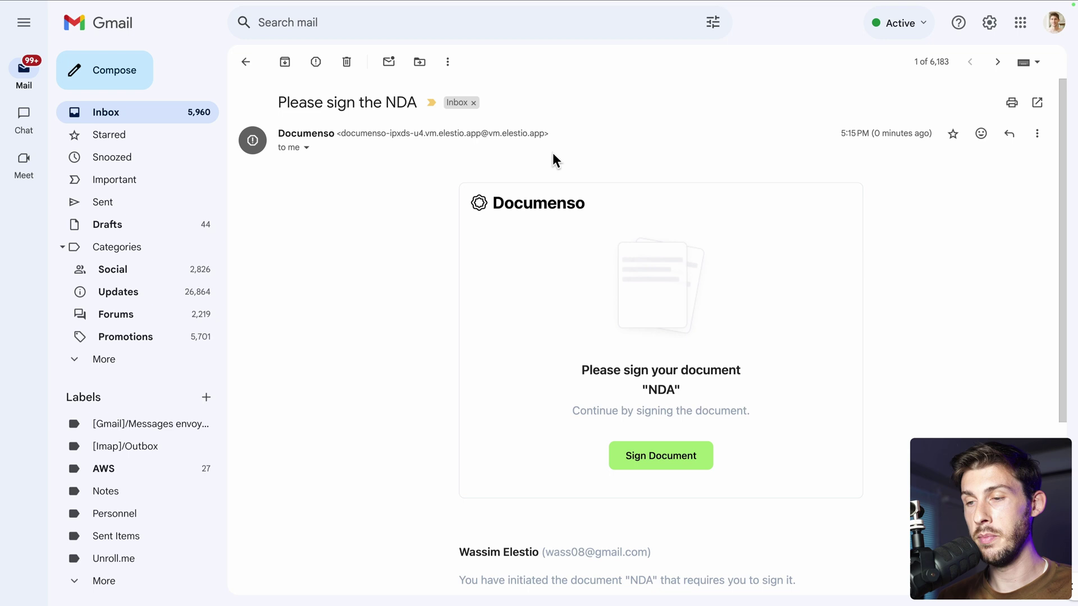
Check which address the 'Please sign the NDA' email was sent to in its recipient details
{"action": "left_click", "coordinate": [308, 149]}
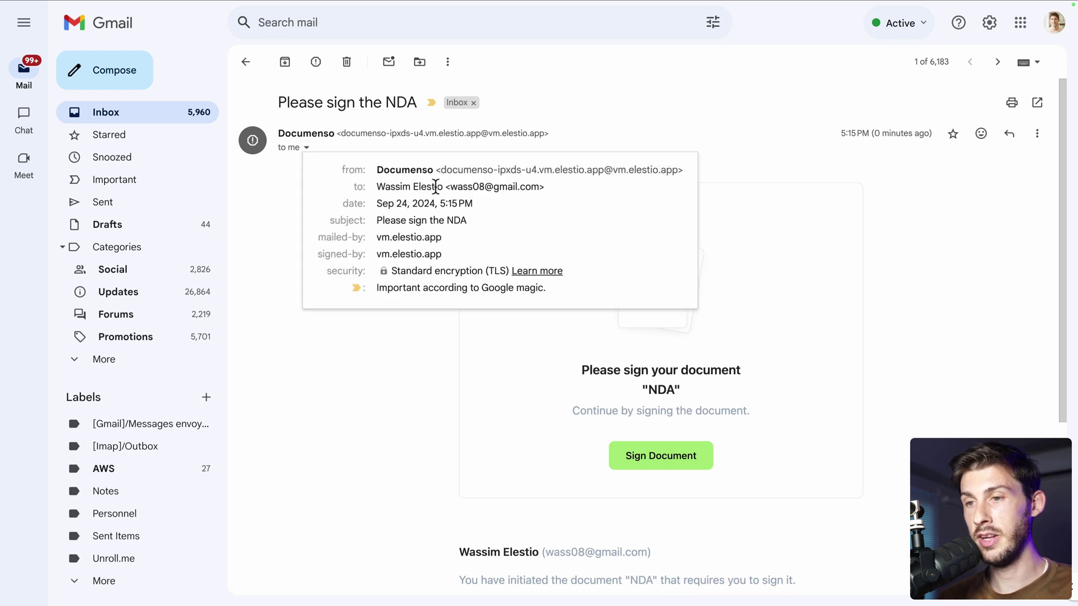
{"action": "left_click_drag", "start_coordinate": [377, 187], "coordinate": [547, 190]}
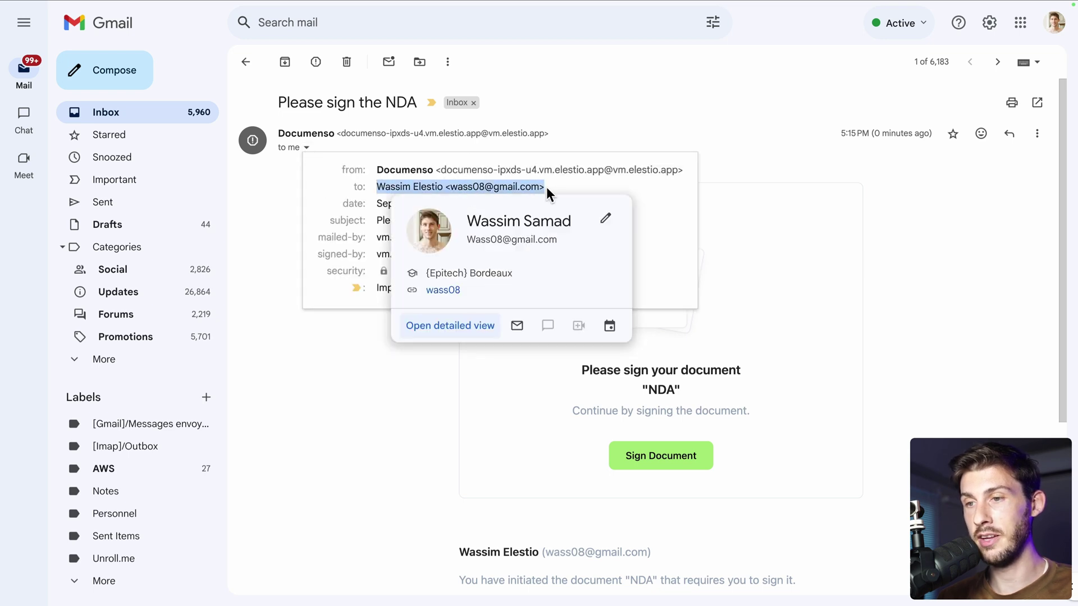
{"action": "left_click", "coordinate": [279, 197]}
Open the NDA signing page from the email and move to the first field to fill
{"action": "left_click", "coordinate": [644, 454]}
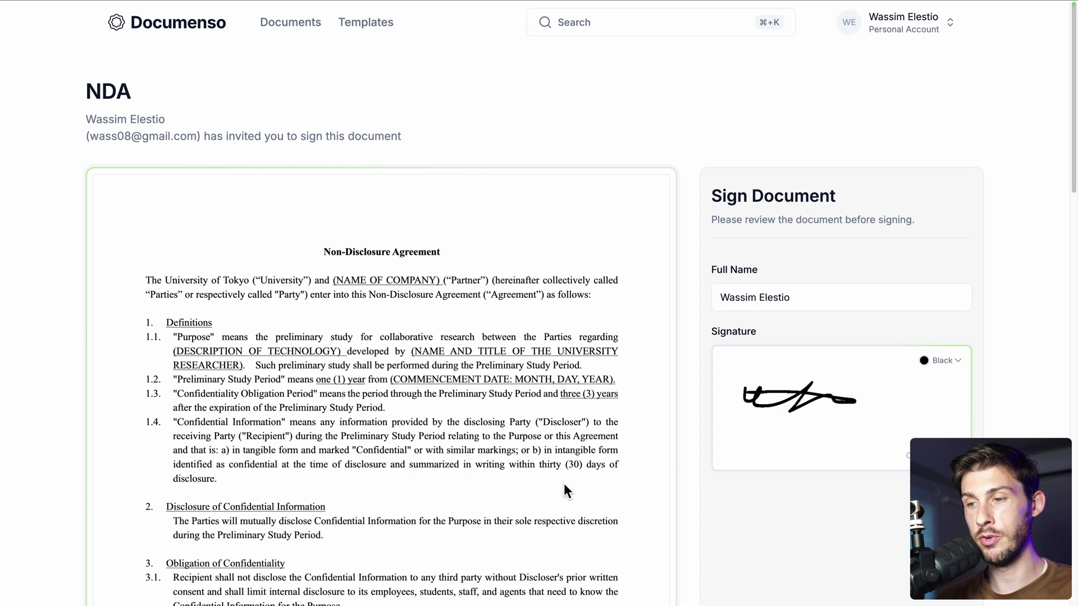
{"action": "scroll", "coordinate": [563, 485], "scroll_direction": "down", "scroll_amount": 10}
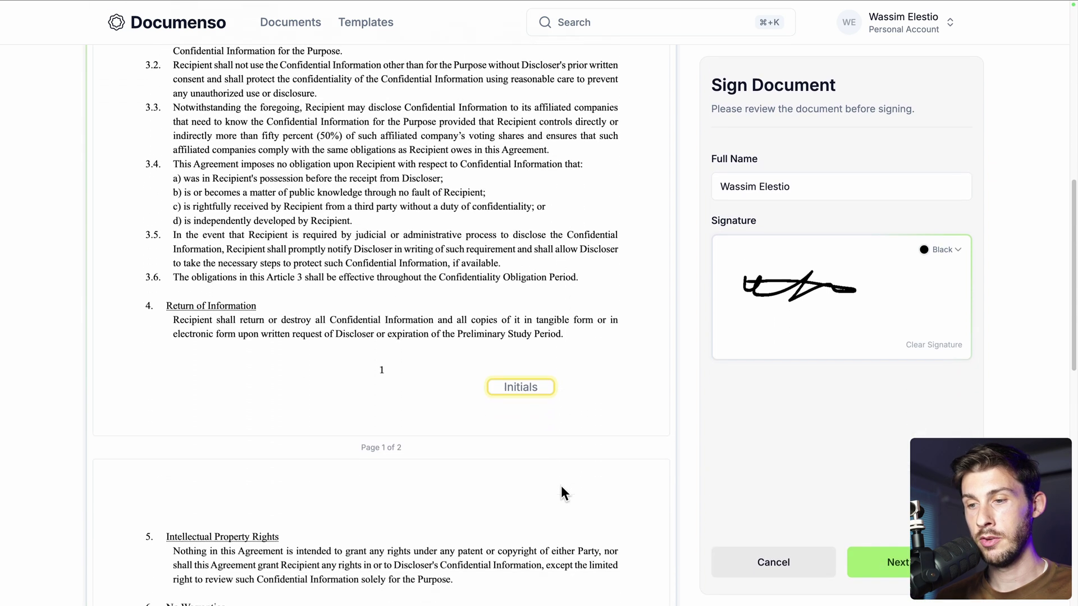
{"action": "scroll", "coordinate": [561, 487], "scroll_direction": "down", "scroll_amount": 1}
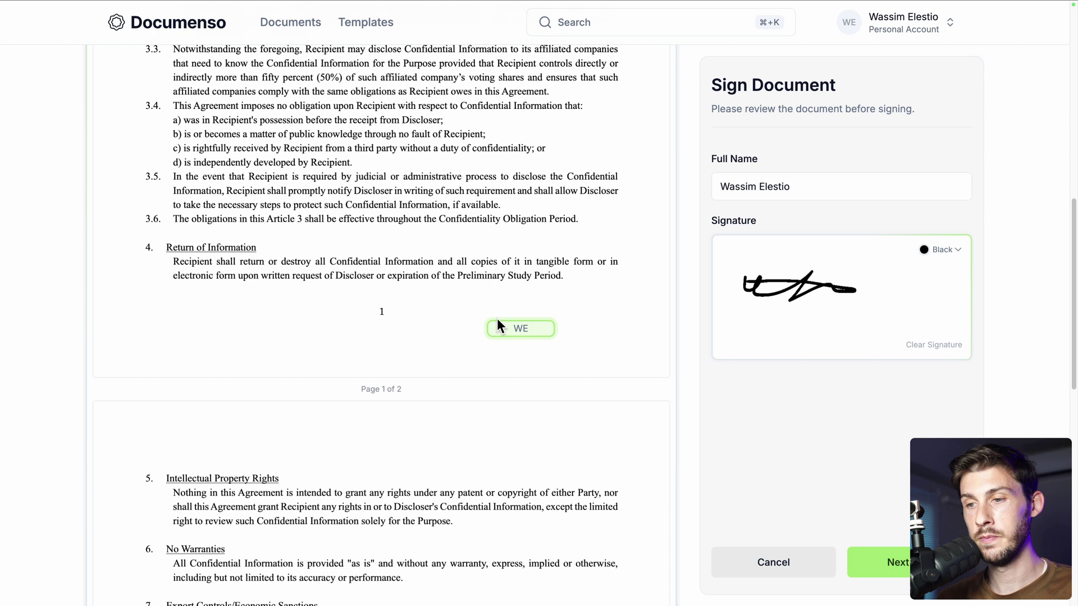
{"action": "left_click", "coordinate": [895, 564]}
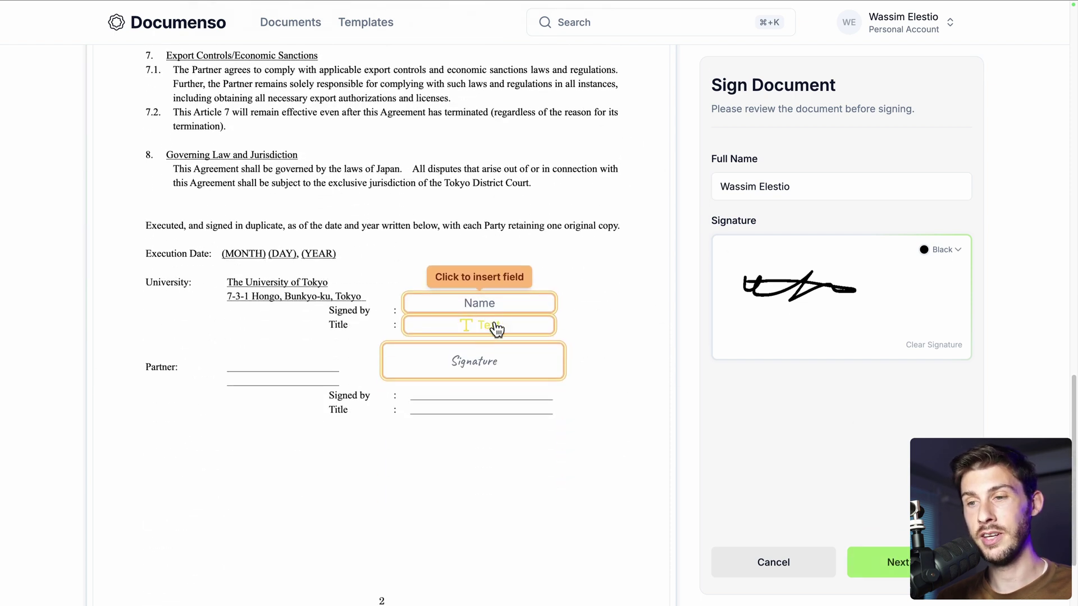
Fill the Name field, title CEO and drawn signature, then complete and sign the NDA
{"action": "left_click", "coordinate": [482, 304]}
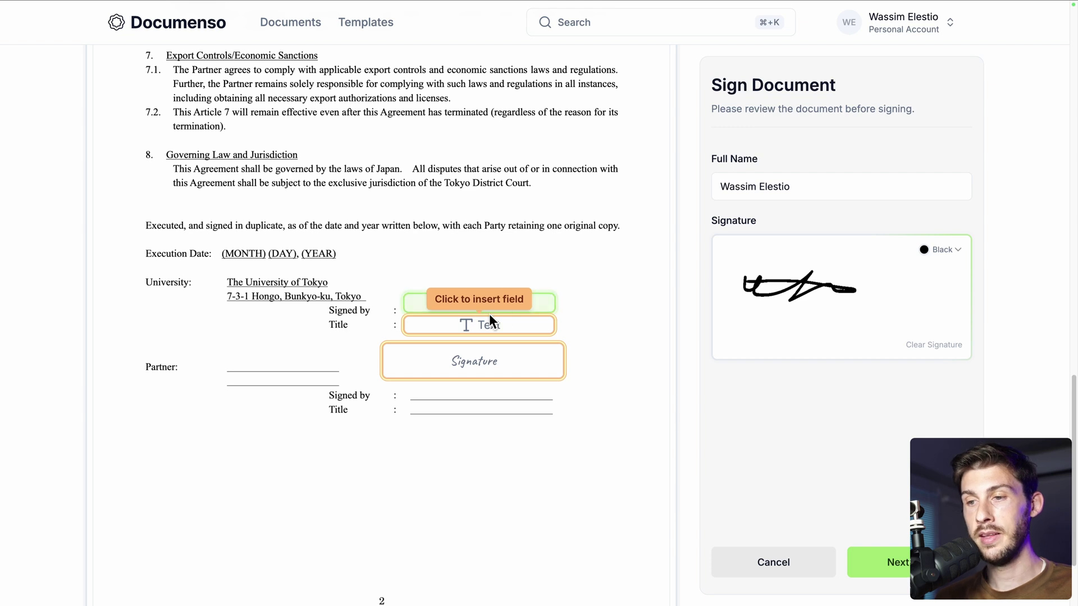
{"action": "left_click", "coordinate": [480, 328]}
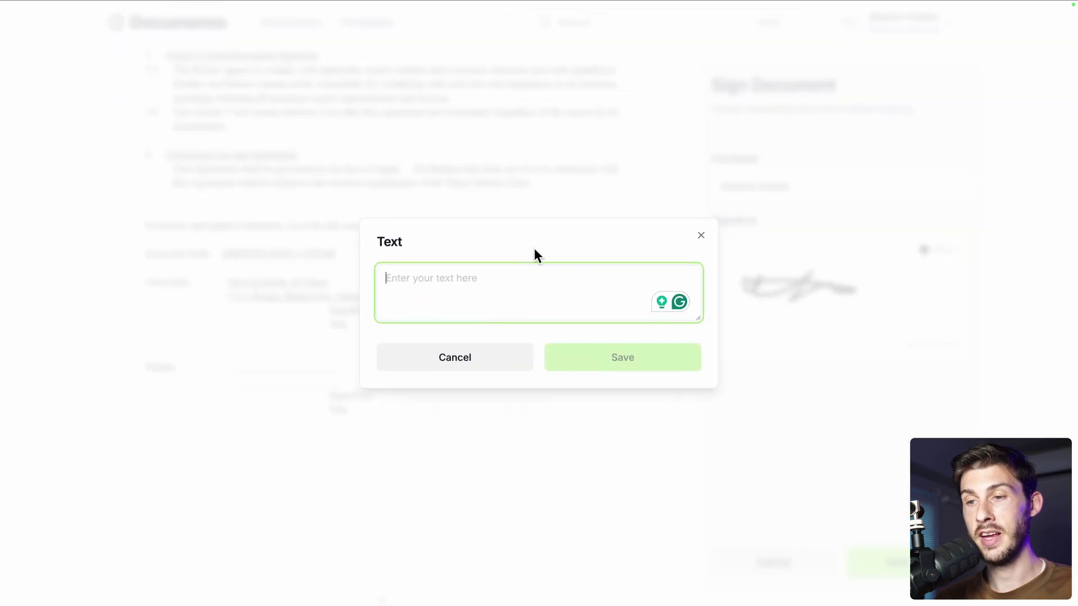
{"action": "type", "text": "CEO"}
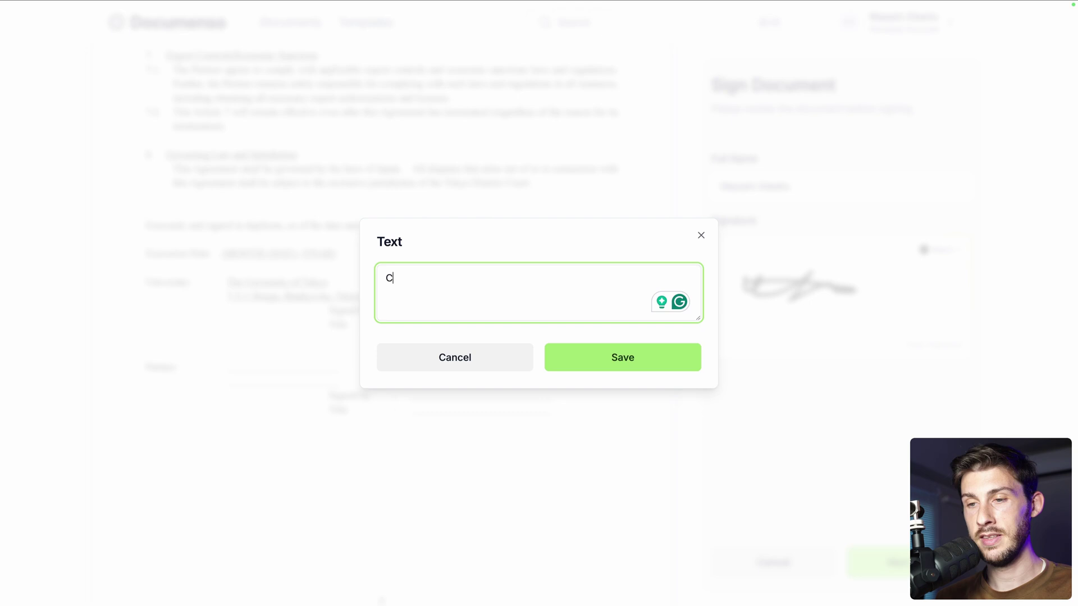
{"action": "left_click", "coordinate": [587, 362]}
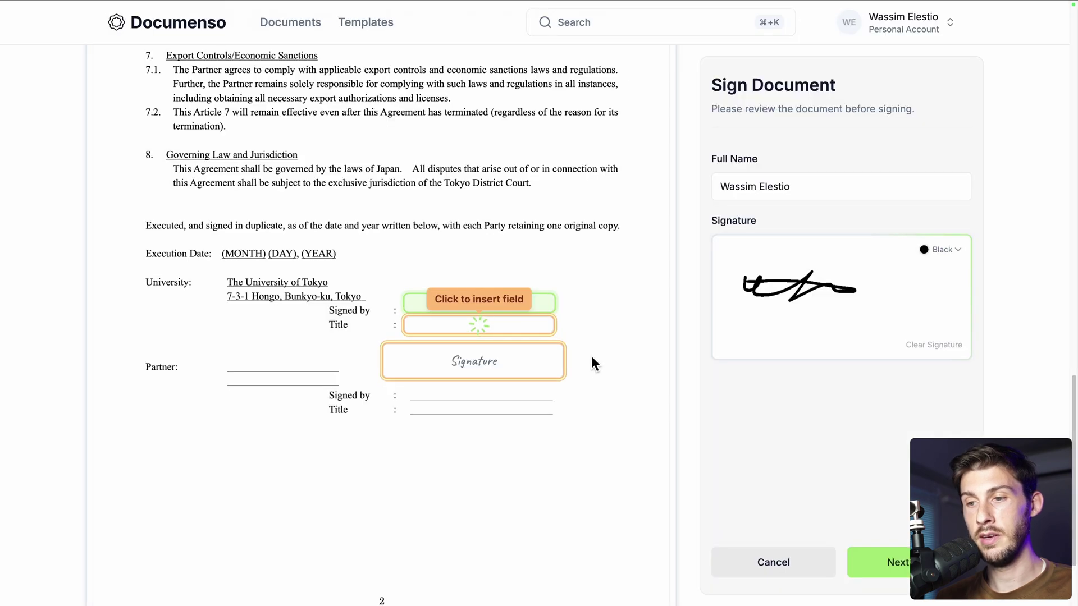
{"action": "left_click", "coordinate": [481, 366]}
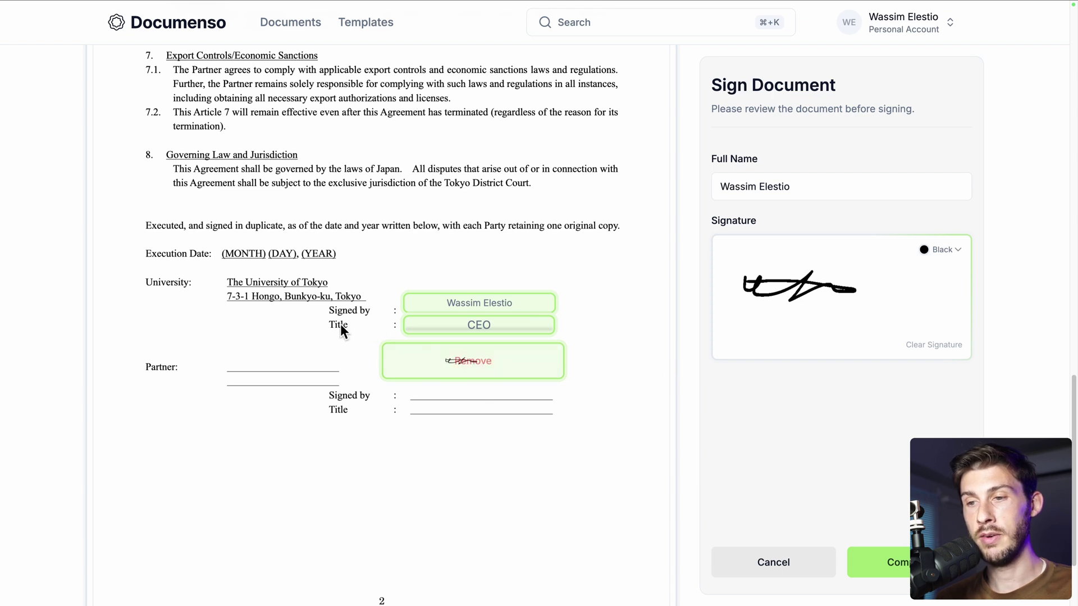
{"action": "left_click", "coordinate": [892, 562]}
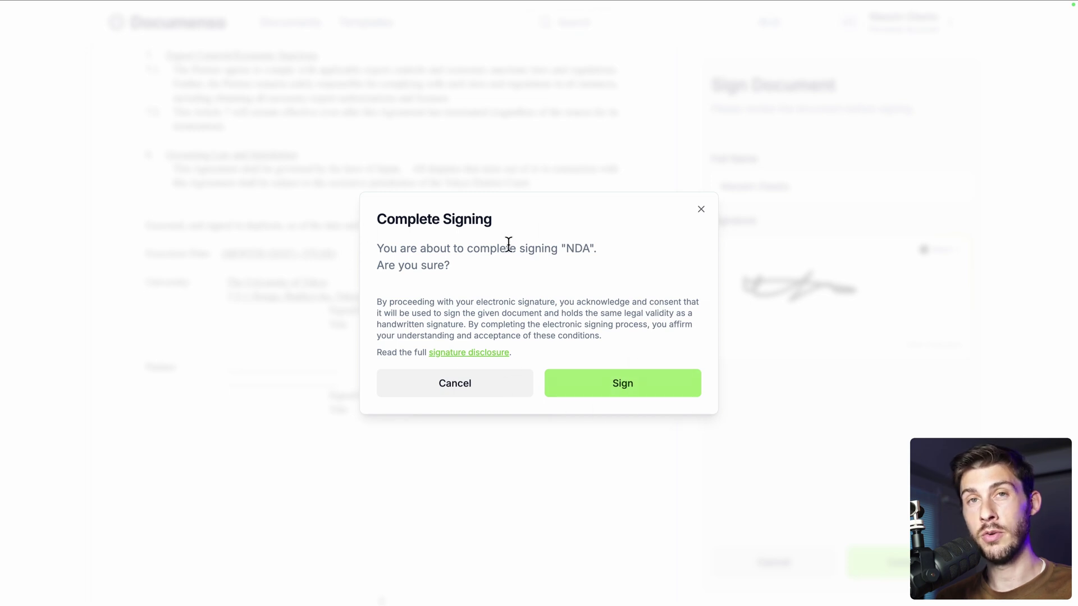
{"action": "left_click", "coordinate": [609, 391]}
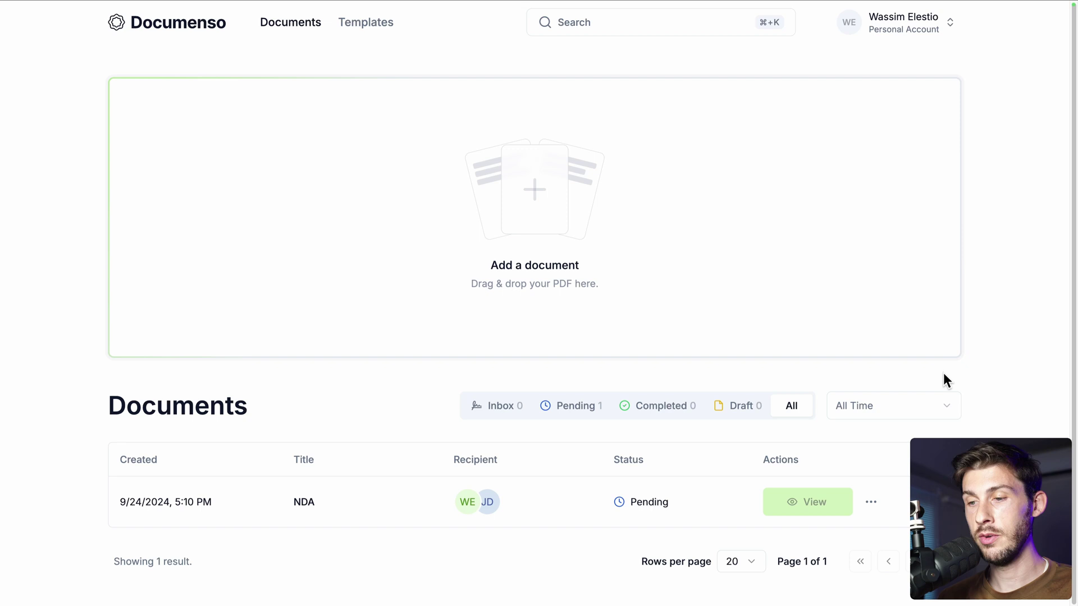
Inspect the NDA row's recipient avatars to see one signer completed and one waiting
{"action": "mouse_move", "coordinate": [471, 504]}
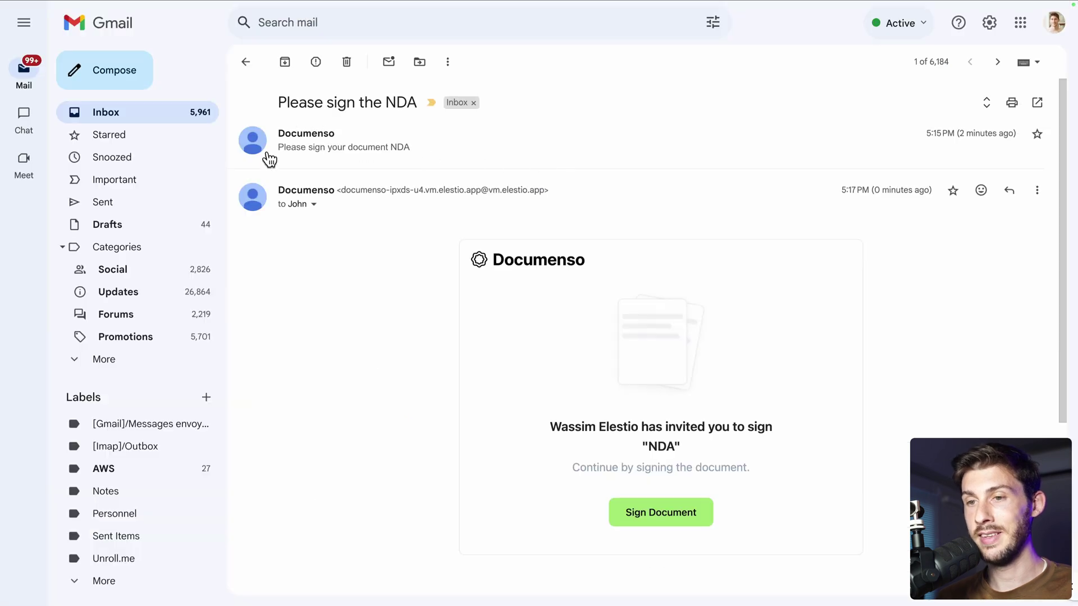
Check the invitation's sender details, then follow its Sign Document link to the NDA
{"action": "left_click", "coordinate": [315, 205]}
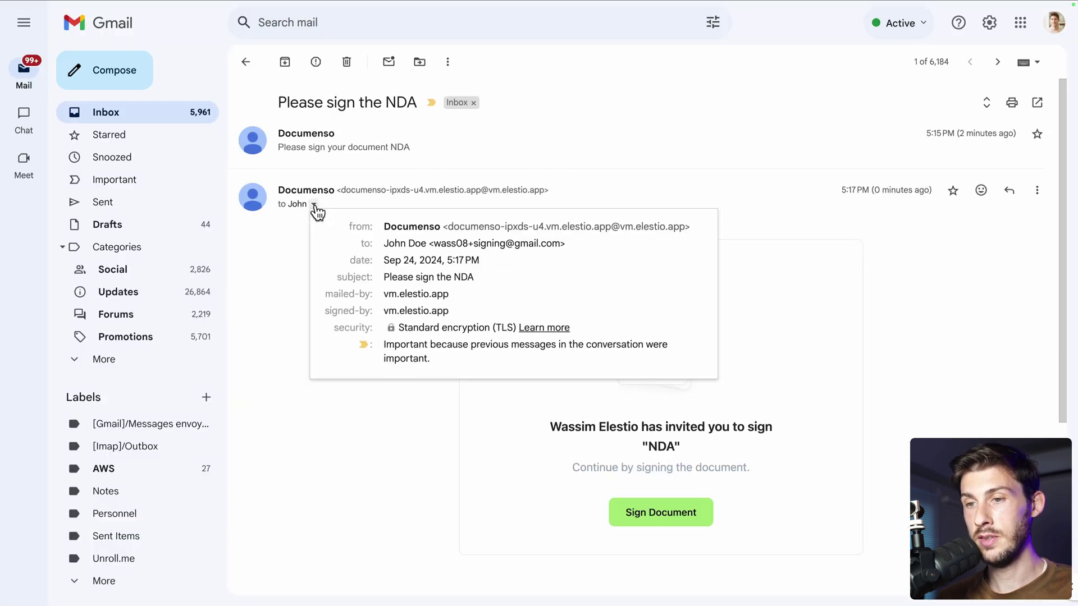
{"action": "left_click", "coordinate": [290, 305]}
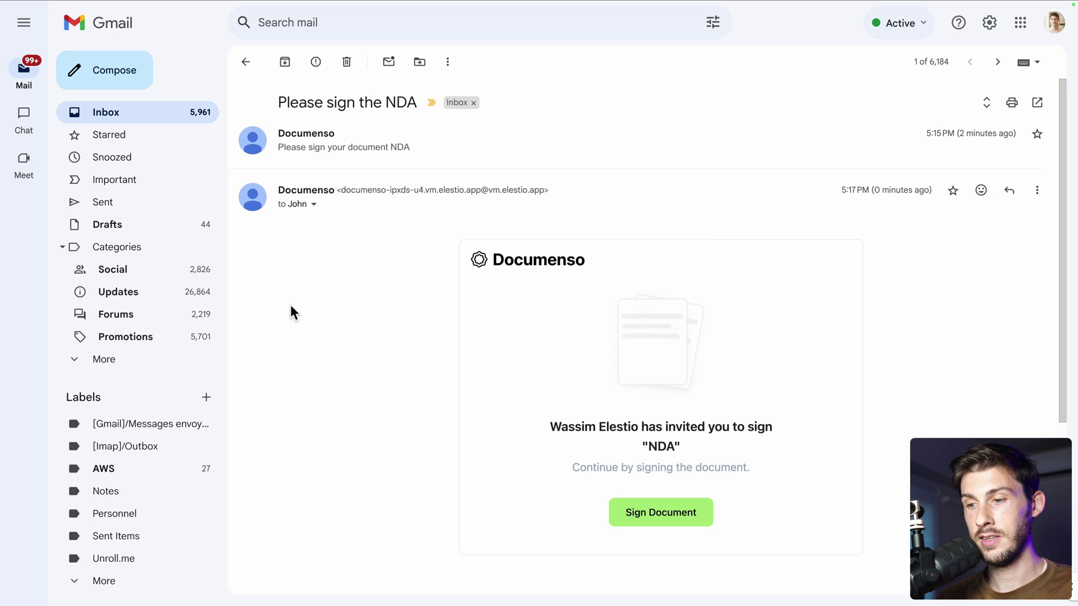
{"action": "left_click", "coordinate": [650, 512]}
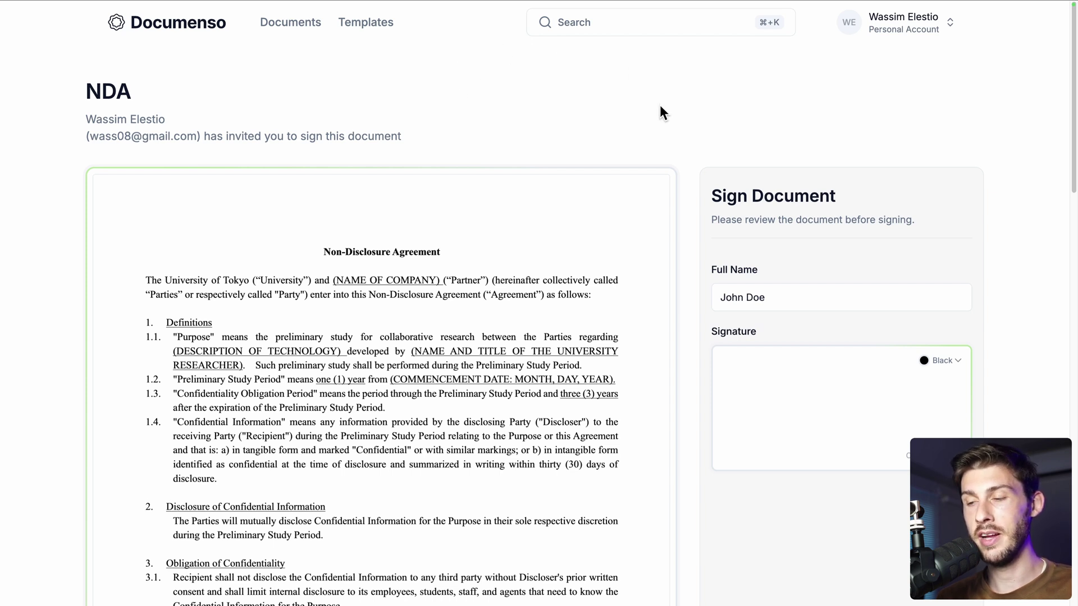
Review the NDA signing page and insert the second signer's initials
{"action": "scroll", "coordinate": [687, 242], "scroll_direction": "down", "scroll_amount": 2}
{"action": "left_click_drag", "start_coordinate": [712, 204], "coordinate": [775, 211]}
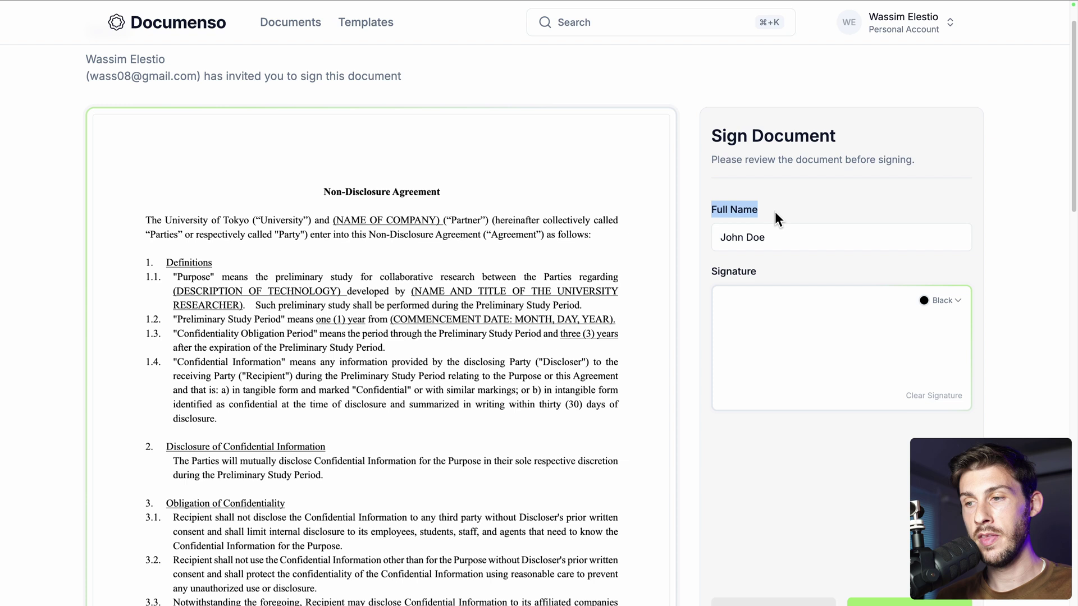
{"action": "left_click", "coordinate": [777, 259]}
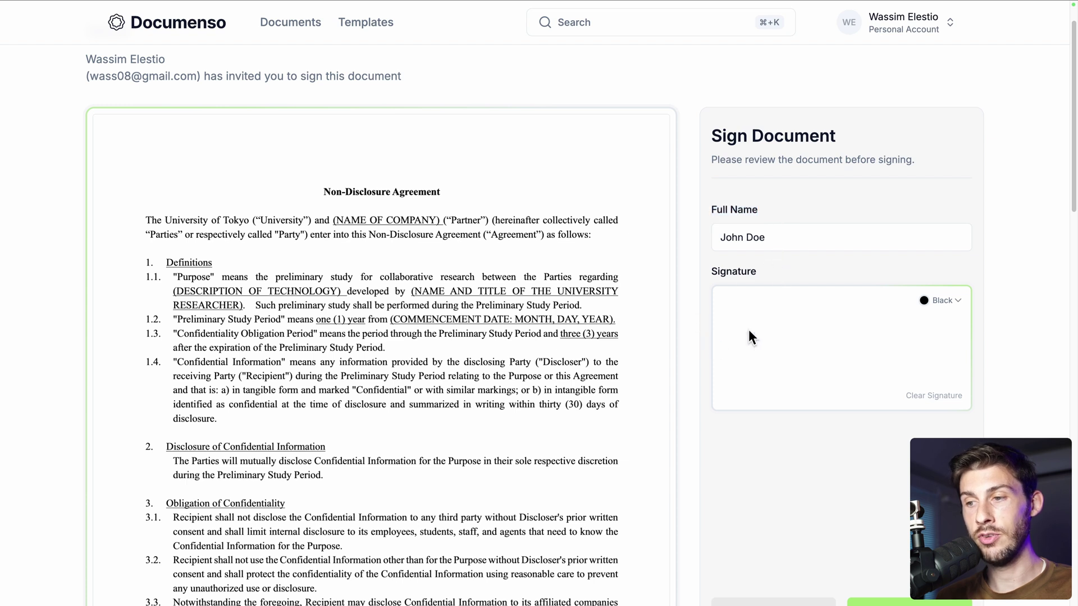
{"action": "scroll", "coordinate": [791, 450], "scroll_direction": "down", "scroll_amount": 5}
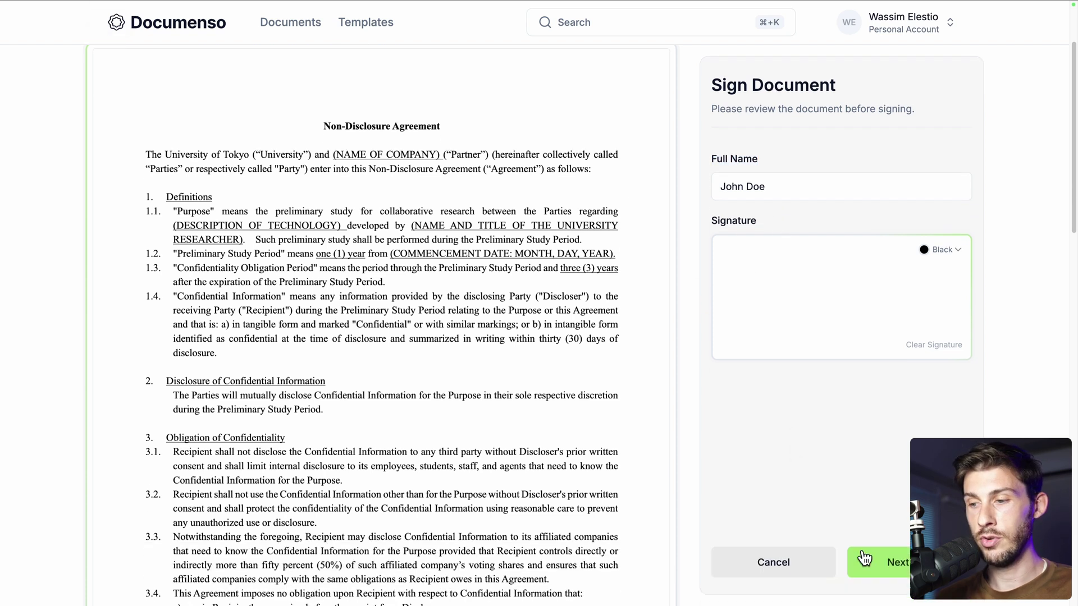
{"action": "left_click", "coordinate": [859, 549]}
{"action": "left_click", "coordinate": [593, 309]}
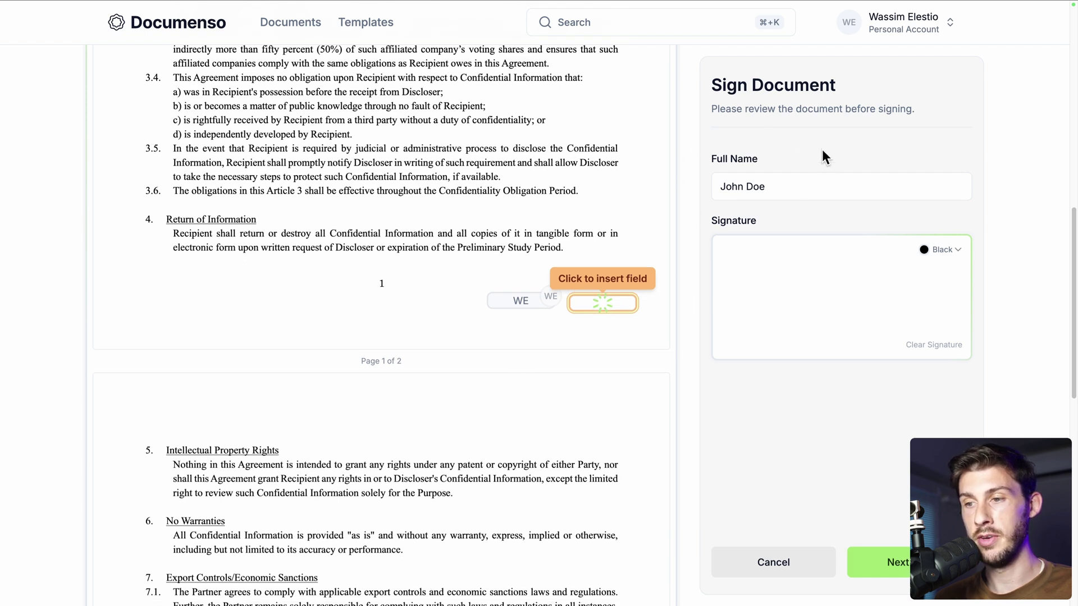
{"action": "left_click", "coordinate": [879, 563]}
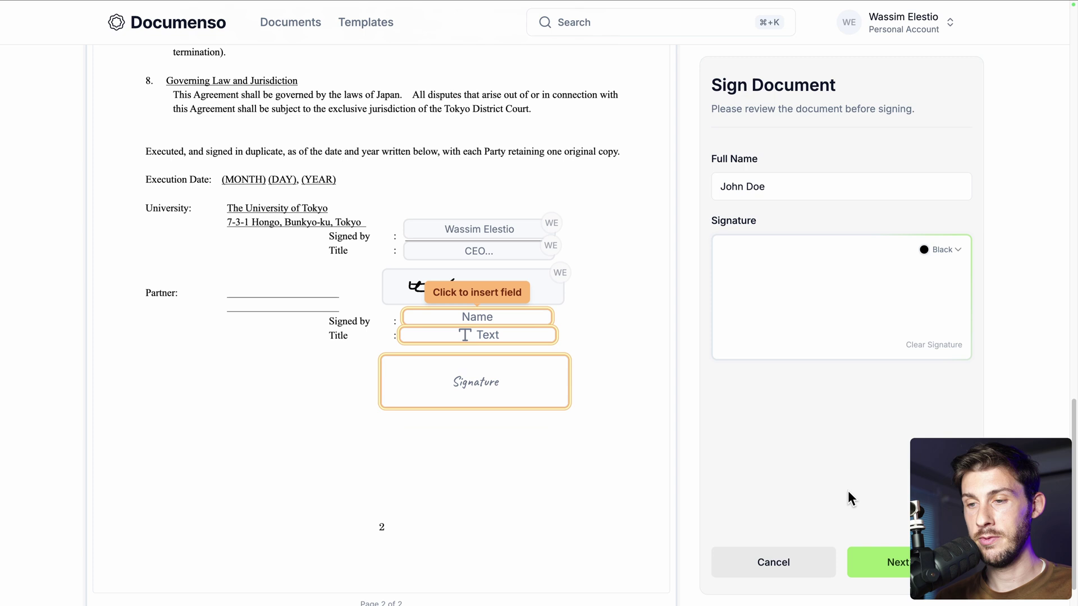
Fill the Name, the title 'Employee' and a drawn signature, then complete and sign
{"action": "left_click", "coordinate": [495, 304]}
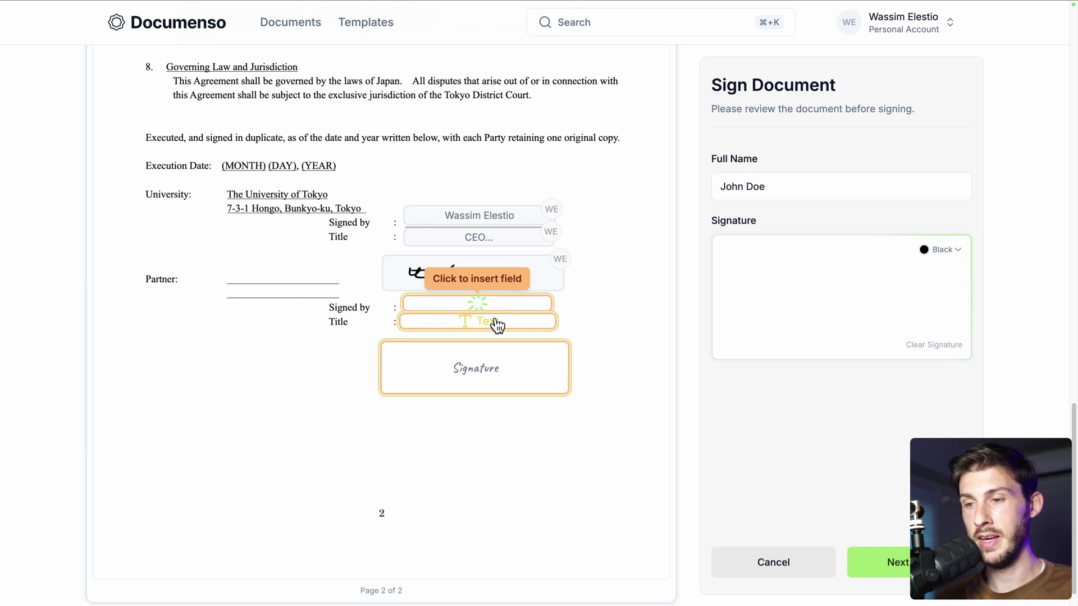
{"action": "left_click", "coordinate": [496, 326]}
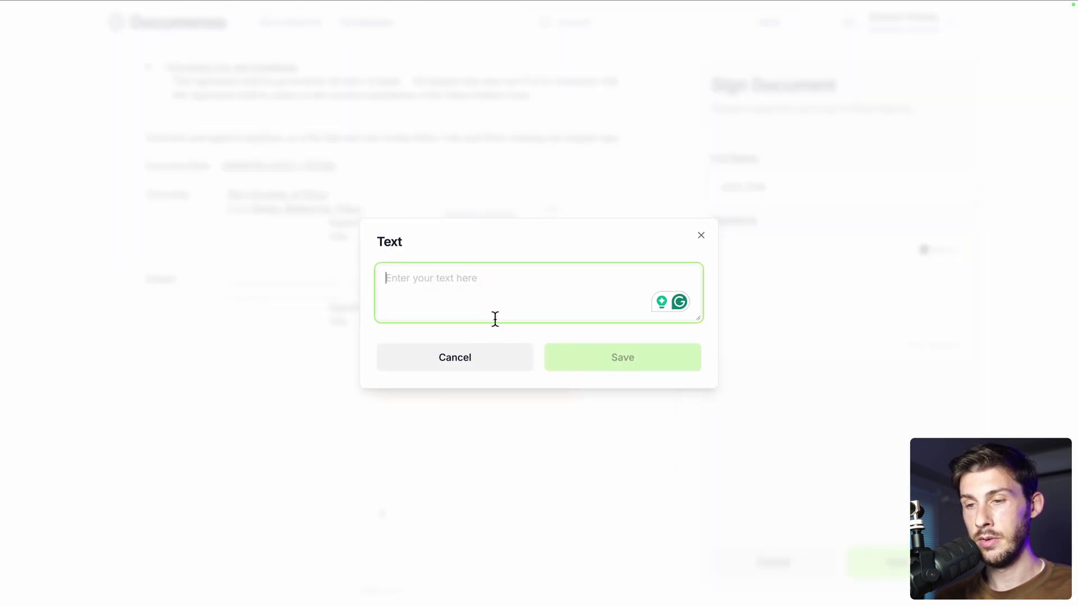
{"action": "type", "text": "Employee"}
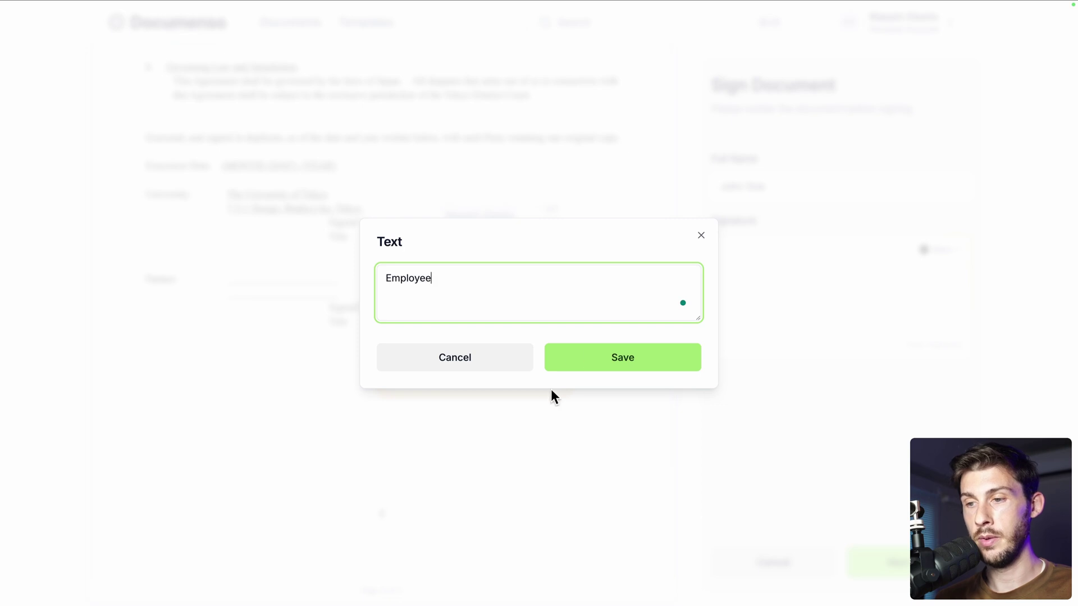
{"action": "left_click", "coordinate": [584, 358]}
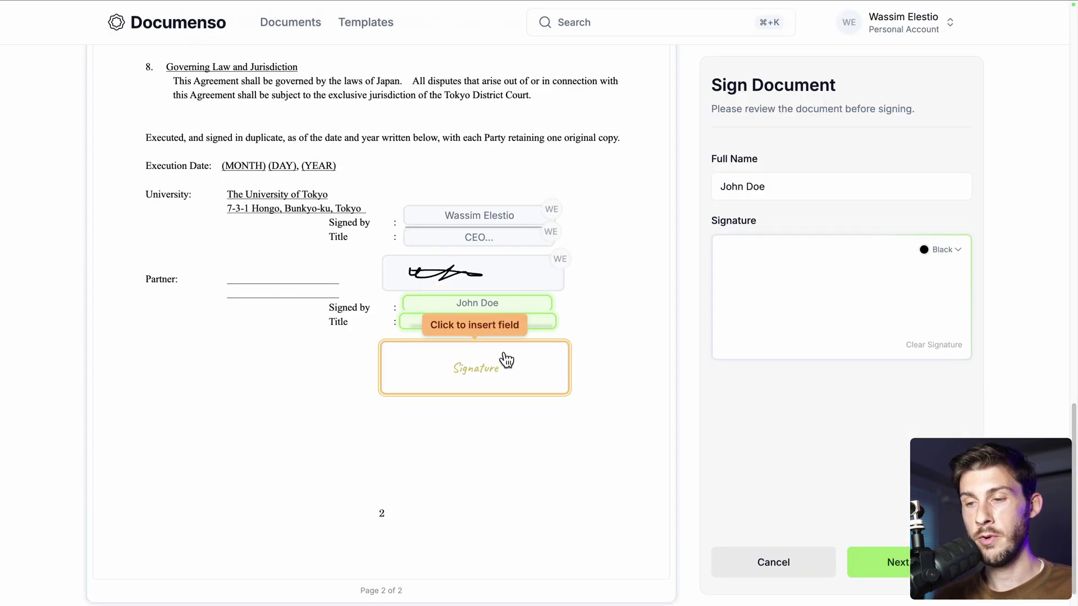
{"action": "mouse_move", "coordinate": [754, 304]}
{"action": "left_mouse_down"}
{"action": "mouse_move", "coordinate": [856, 304]}
{"action": "mouse_move", "coordinate": [748, 312]}
{"action": "mouse_move", "coordinate": [852, 306]}
{"action": "mouse_move", "coordinate": [832, 314]}
{"action": "left_mouse_up"}
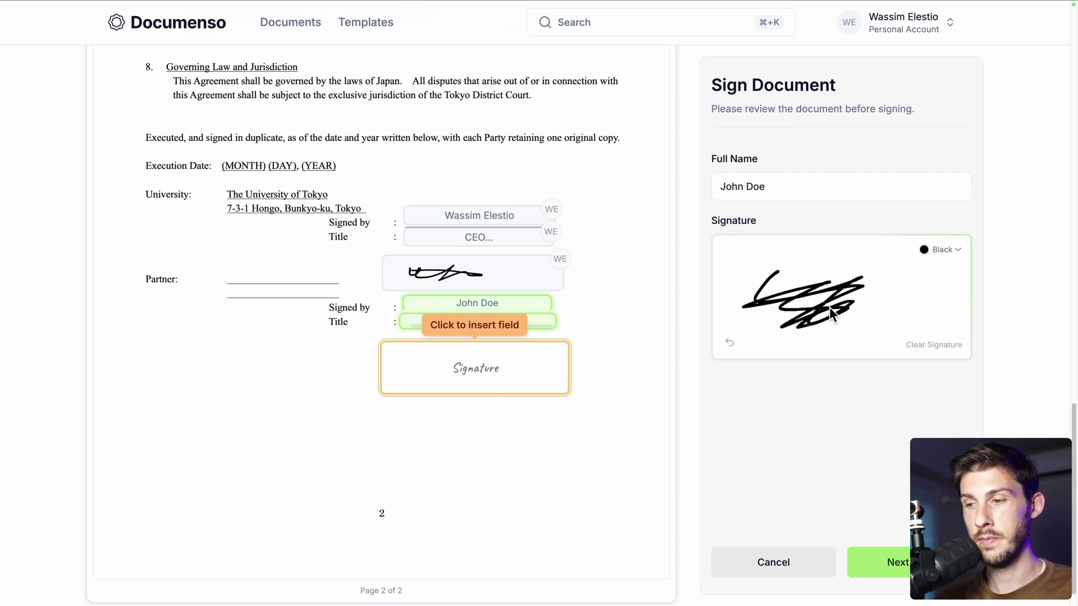
{"action": "left_click", "coordinate": [541, 372]}
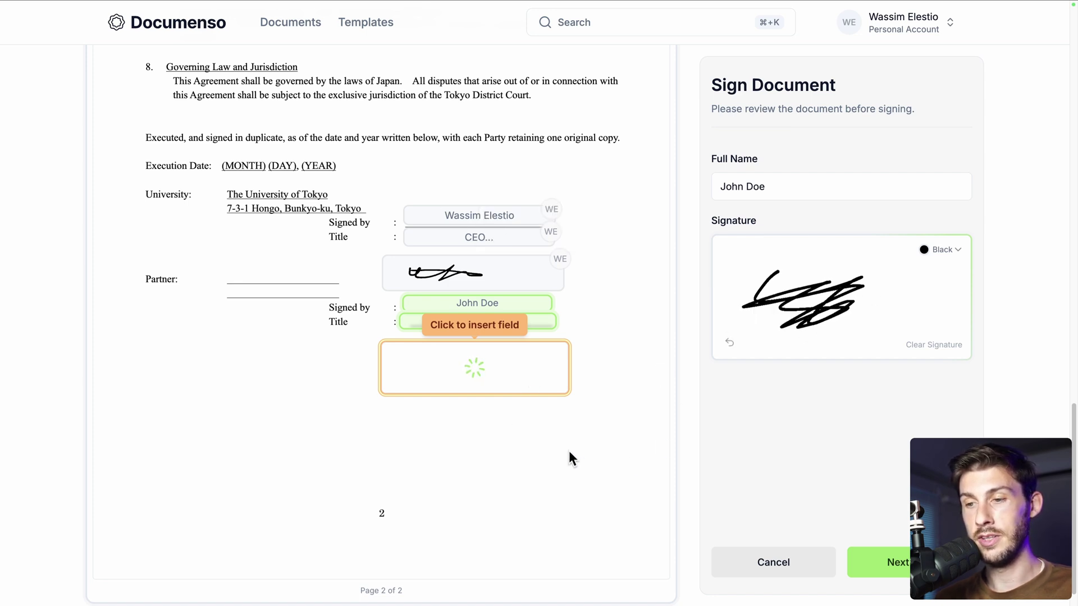
{"action": "left_click", "coordinate": [891, 564]}
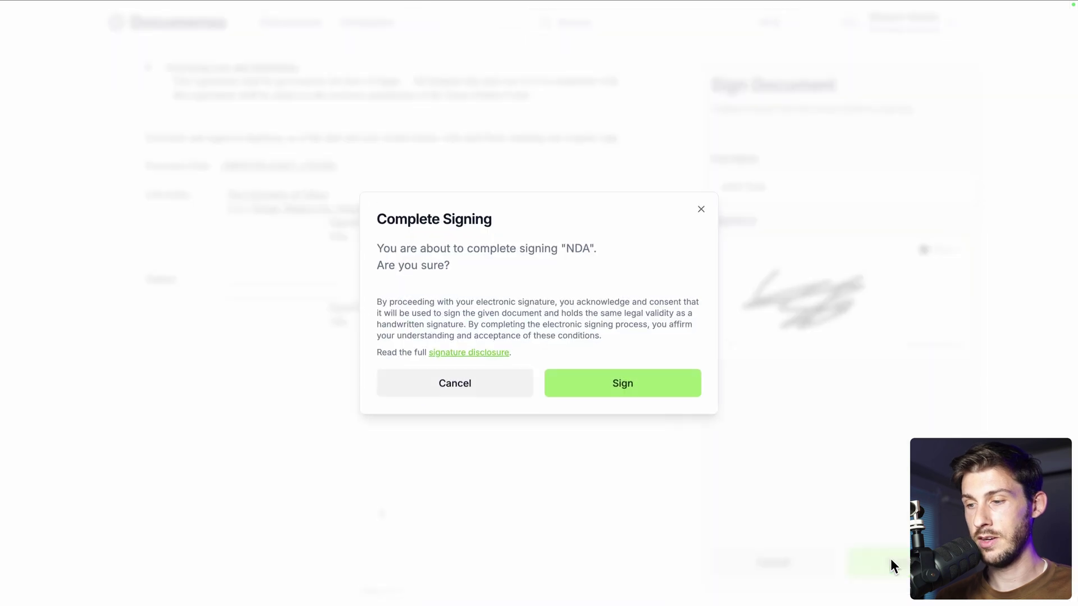
{"action": "left_click", "coordinate": [604, 391]}
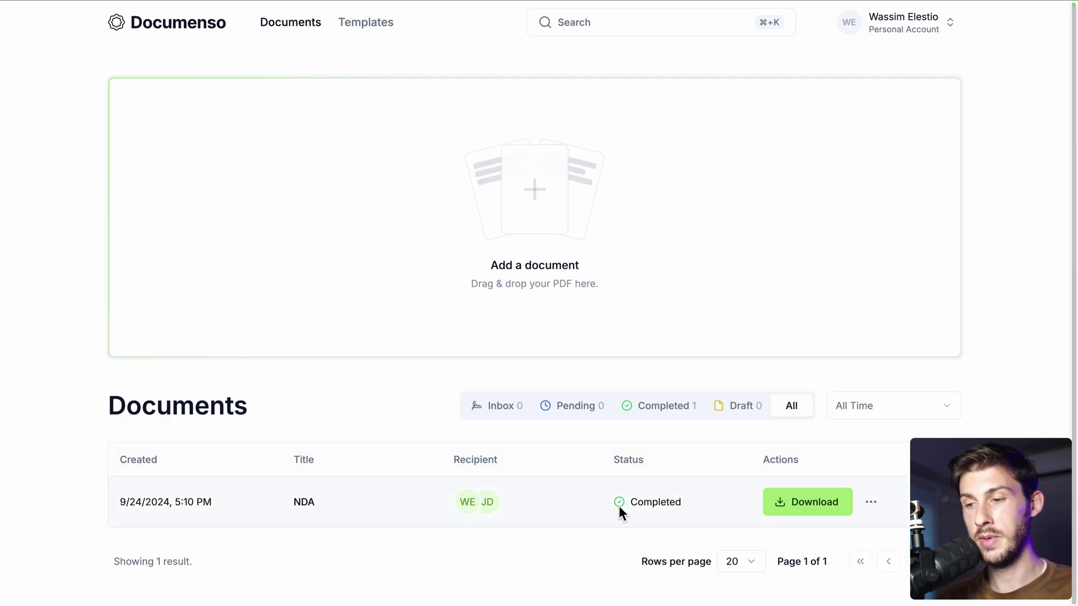
Confirm the NDA row shows Completed, then read the 'Signing Complete!' email
{"action": "mouse_move", "coordinate": [466, 508]}
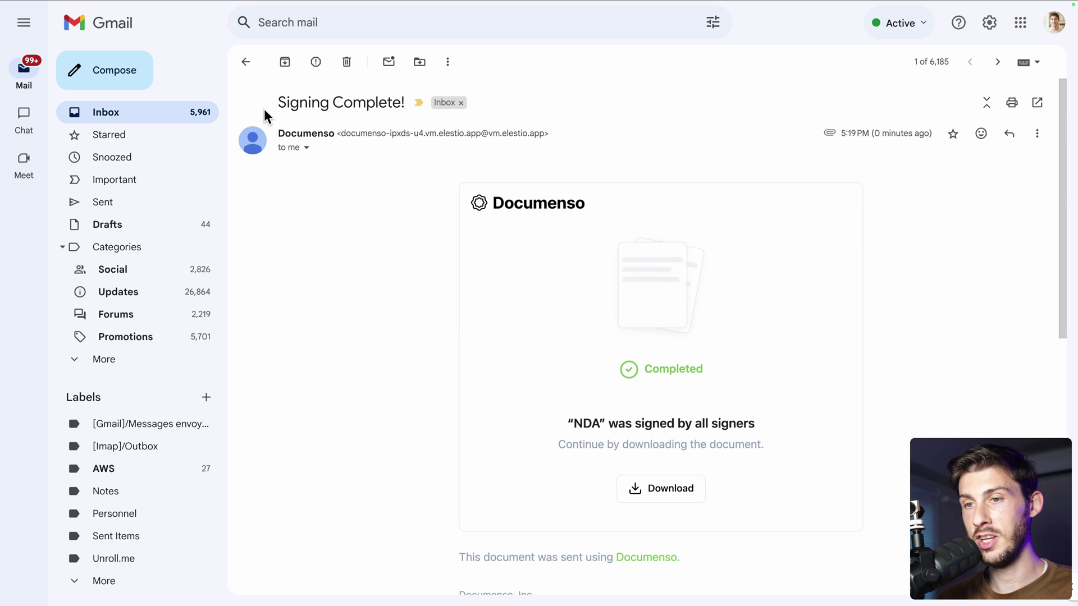
{"action": "scroll", "coordinate": [382, 416], "scroll_direction": "down", "scroll_amount": 1}
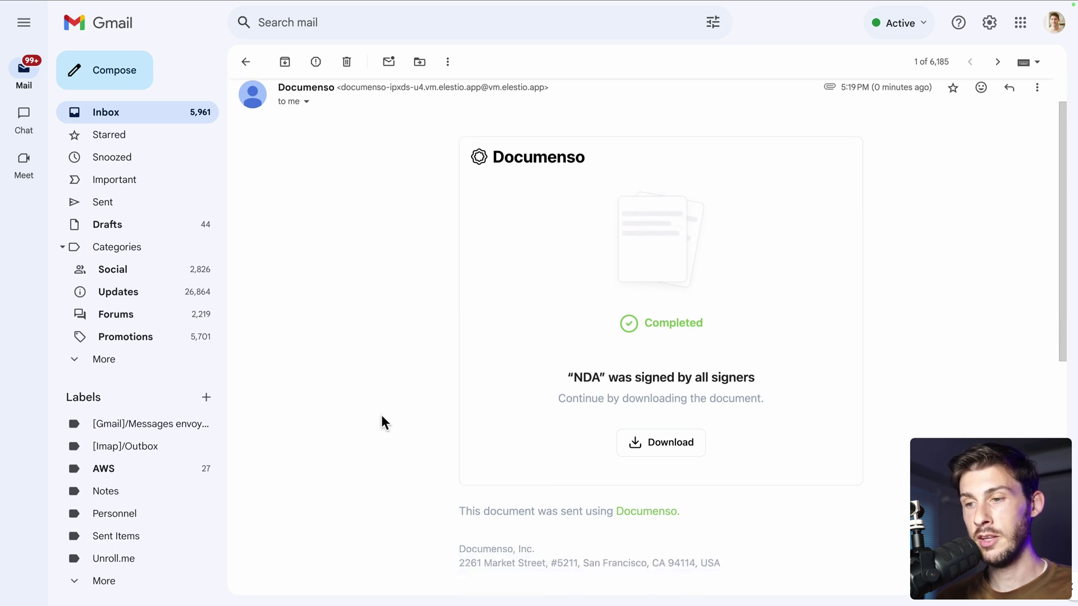
Open the signed NDA page and review both Signed recipients and activity ending in Document completed
{"action": "left_click", "coordinate": [664, 443]}
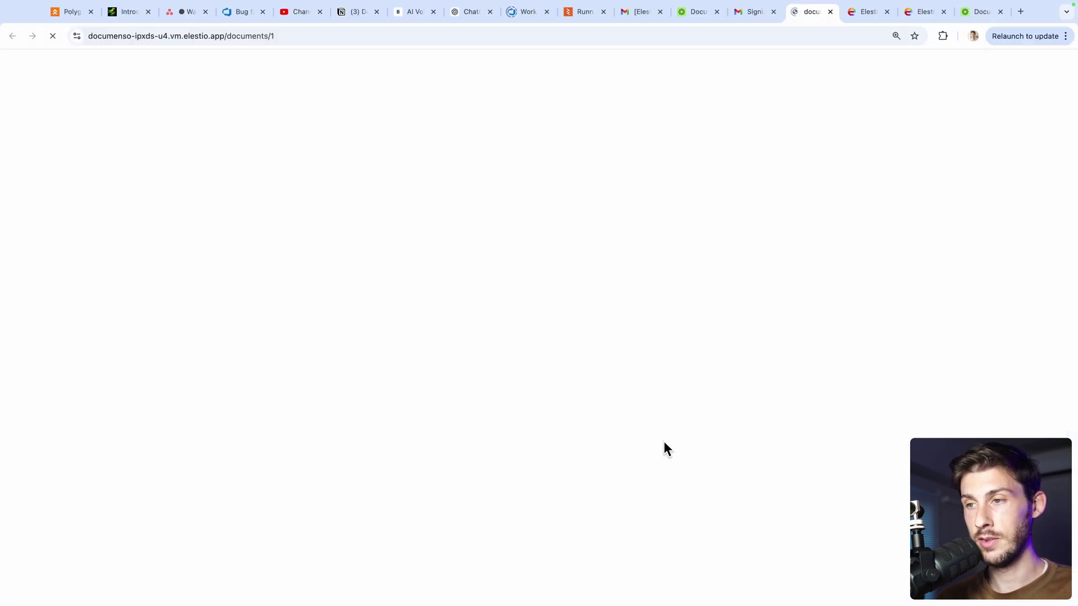
{"action": "scroll", "coordinate": [452, 368], "scroll_direction": "down", "scroll_amount": 9}
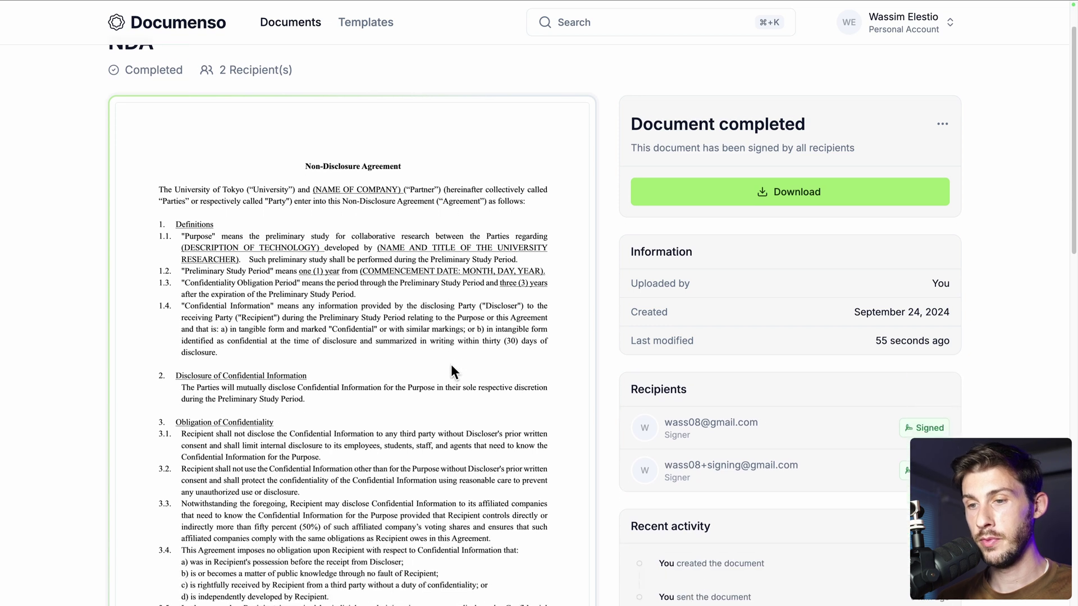
{"action": "scroll", "coordinate": [483, 376], "scroll_direction": "down", "scroll_amount": 8}
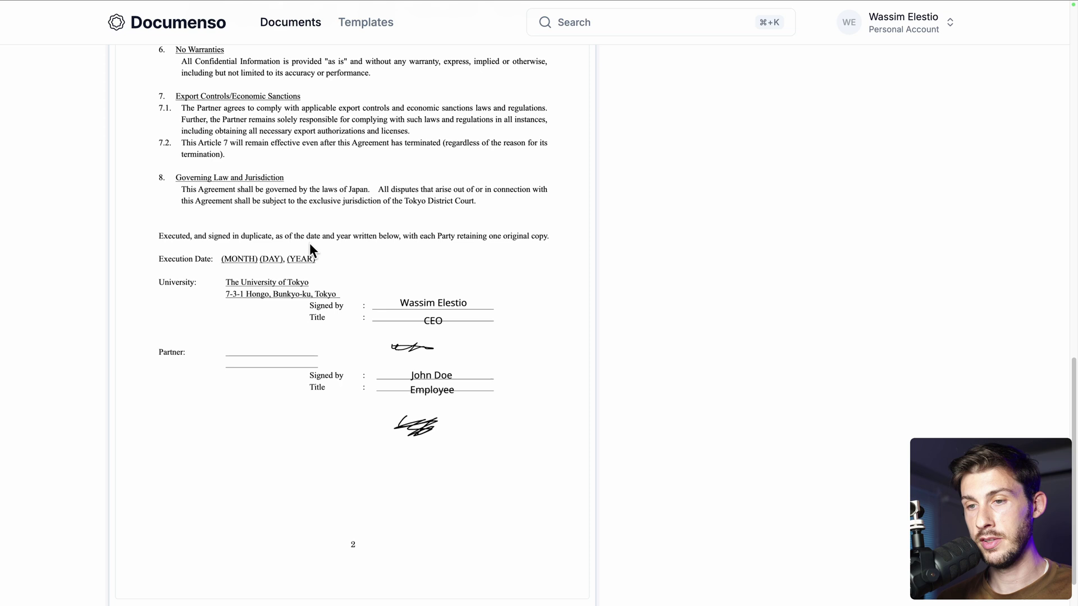
{"action": "scroll", "coordinate": [435, 333], "scroll_direction": "up", "scroll_amount": 12}
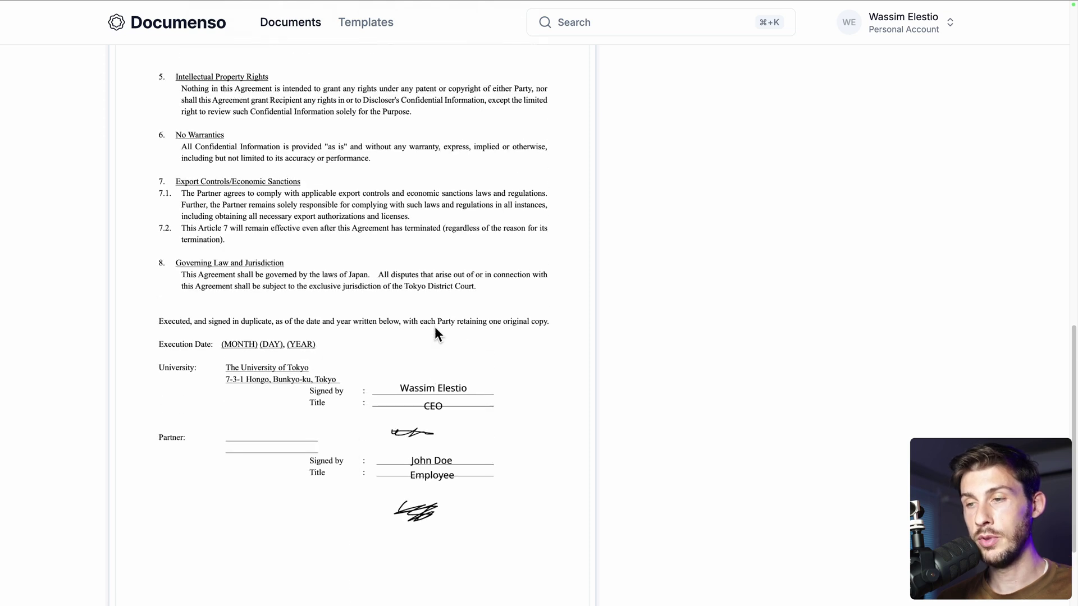
{"action": "scroll", "coordinate": [562, 353], "scroll_direction": "up", "scroll_amount": 3}
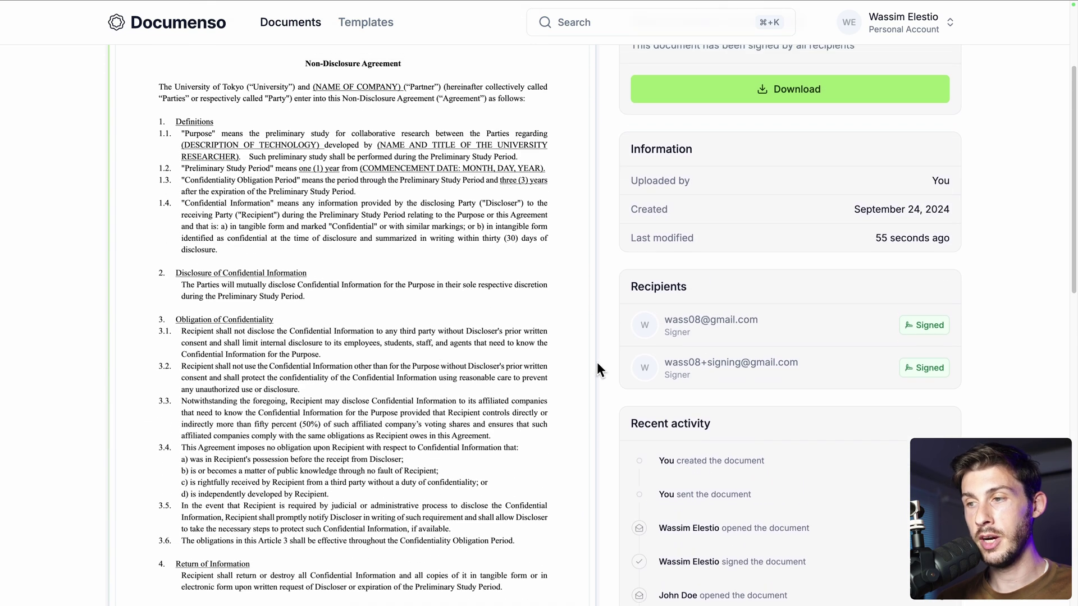
{"action": "scroll", "coordinate": [594, 314], "scroll_direction": "up", "scroll_amount": 2}
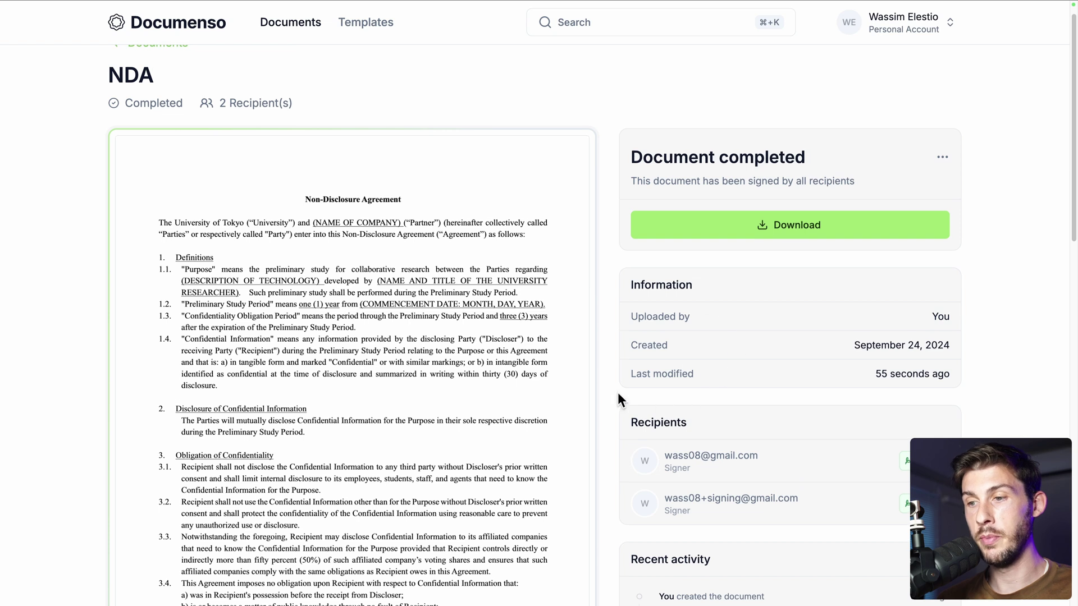
{"action": "scroll", "coordinate": [618, 393], "scroll_direction": "down", "scroll_amount": 3}
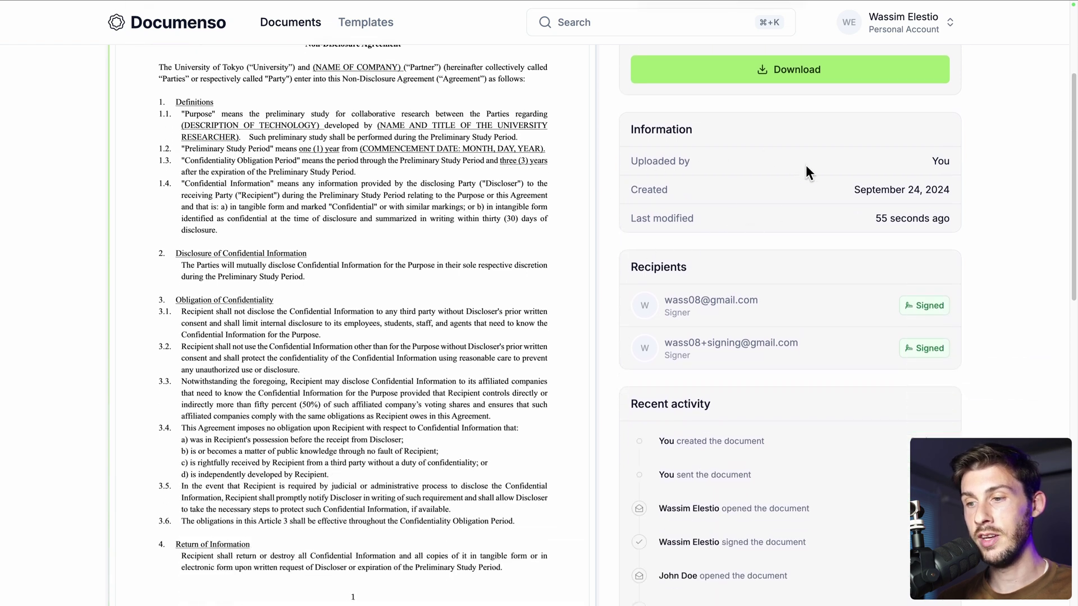
{"action": "scroll", "coordinate": [643, 312], "scroll_direction": "down", "scroll_amount": 4}
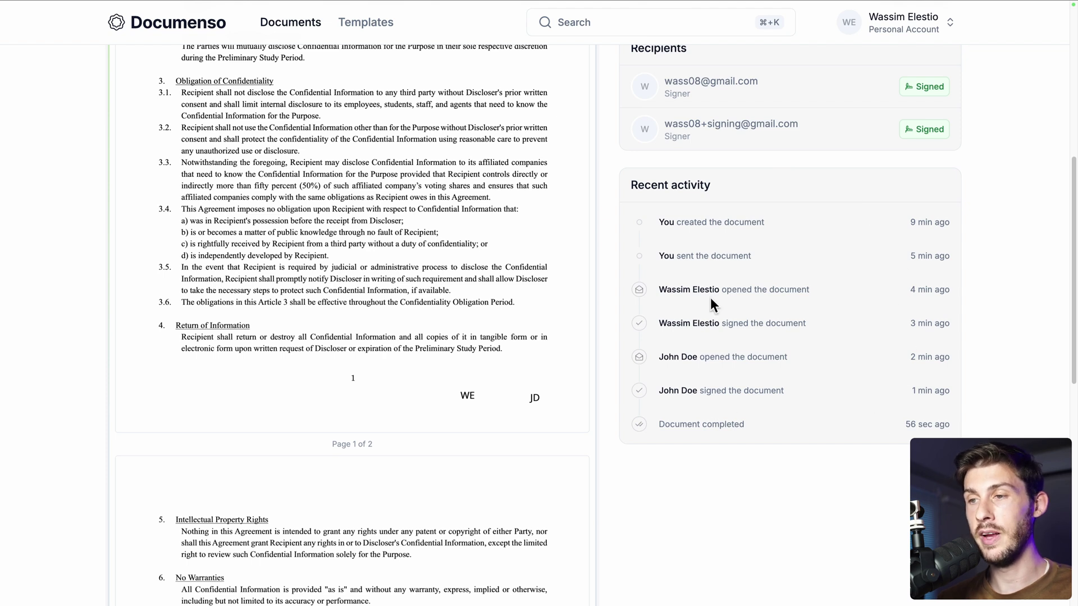
{"action": "scroll", "coordinate": [710, 298], "scroll_direction": "up", "scroll_amount": 5}
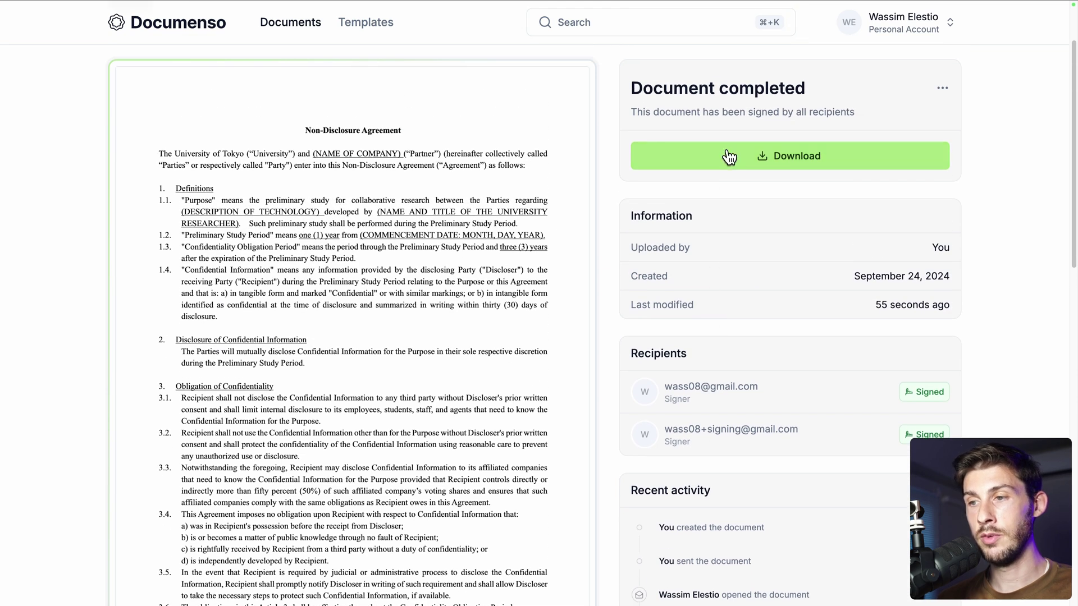
{"action": "scroll", "coordinate": [617, 163], "scroll_direction": "up", "scroll_amount": 2}
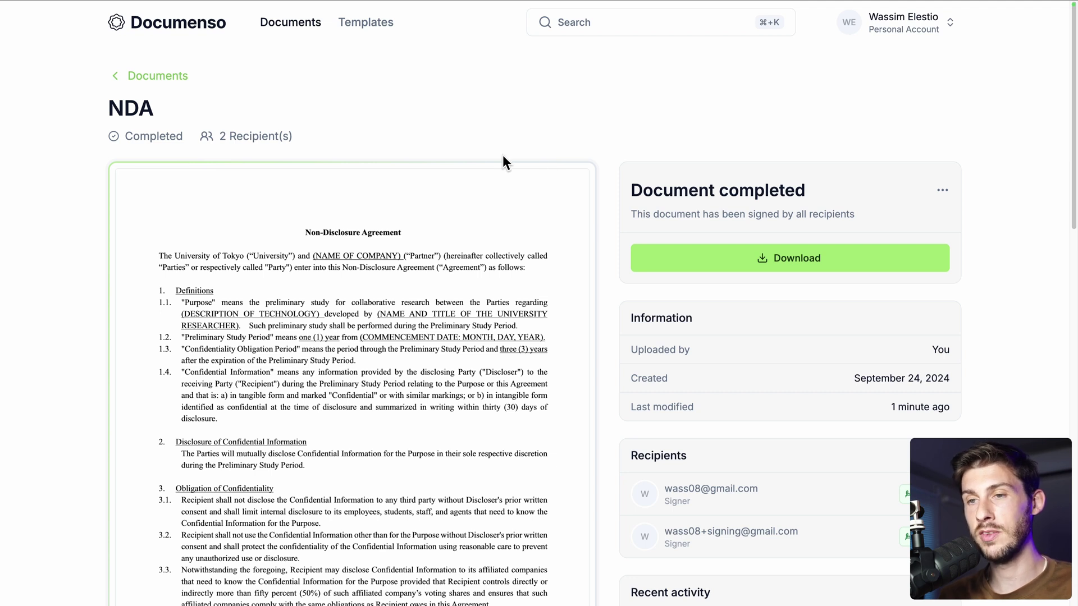
Create a template by uploading the NDA PDF as 400103053.pdf, then start Create Direct Link
{"action": "left_click", "coordinate": [359, 28]}
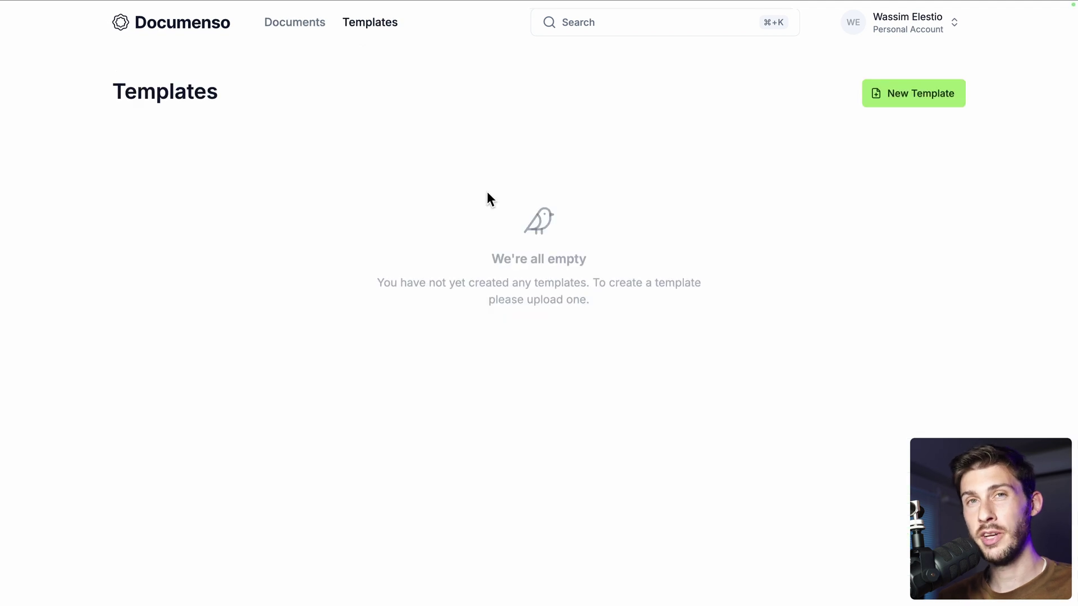
{"action": "left_click", "coordinate": [915, 99]}
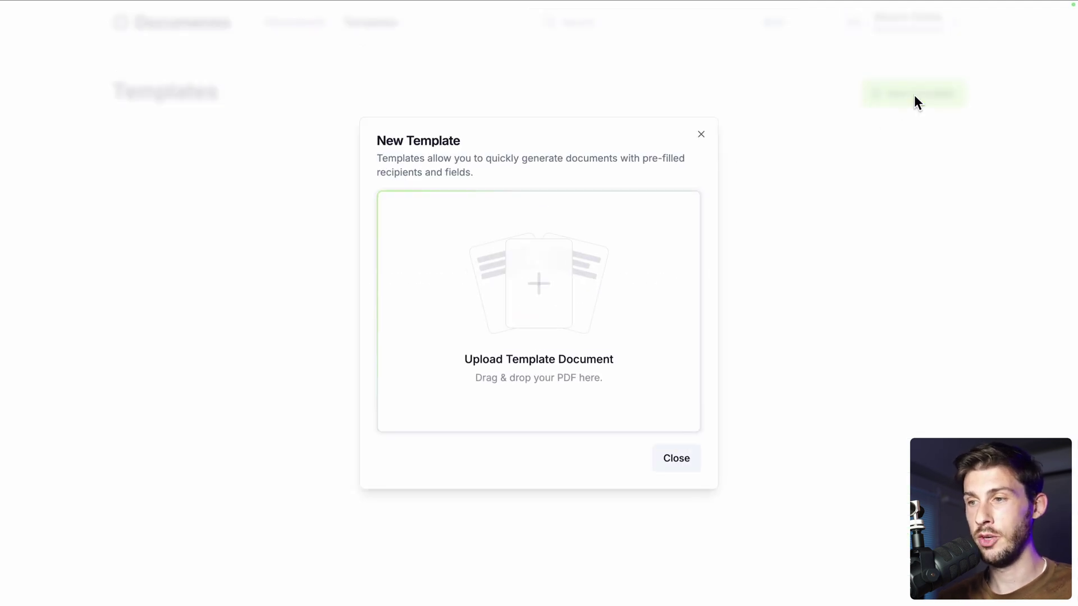
{"action": "left_click", "coordinate": [535, 318]}
{"action": "left_click", "coordinate": [812, 465]}
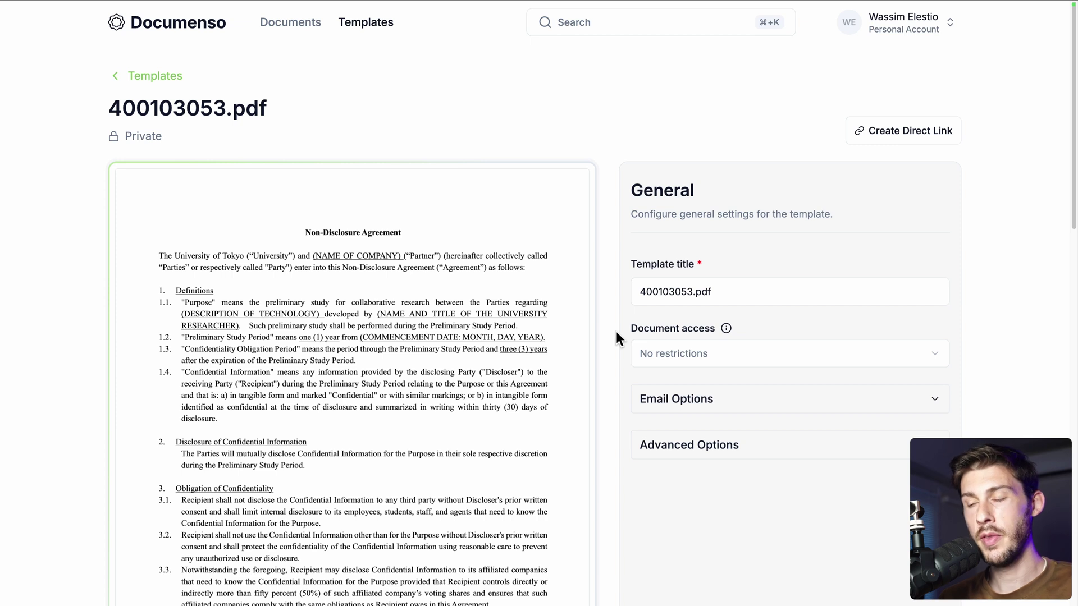
{"action": "scroll", "coordinate": [616, 338], "scroll_direction": "down", "scroll_amount": 3}
{"action": "scroll", "coordinate": [615, 338], "scroll_direction": "up", "scroll_amount": 3}
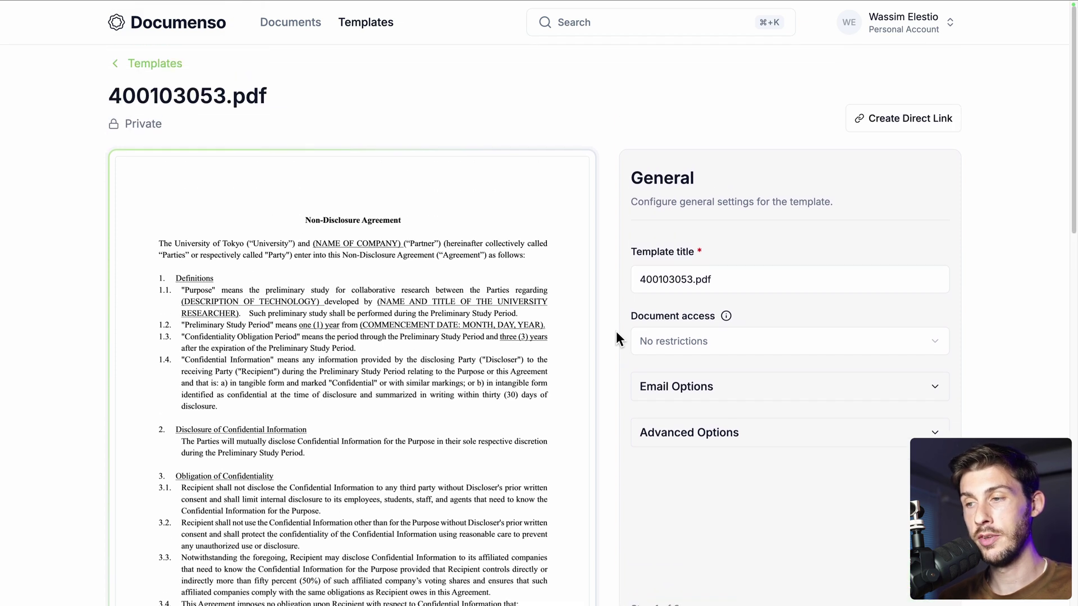
{"action": "left_click", "coordinate": [884, 119]}
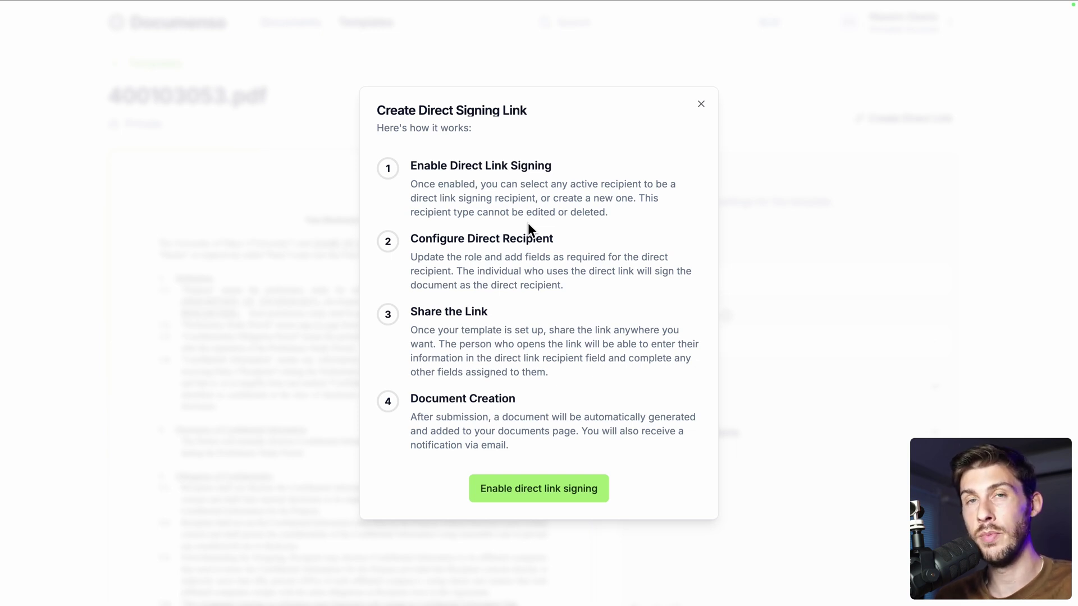
Enable direct link signing with an auto-created recipient, copy the shareable link, and save
{"action": "left_click", "coordinate": [525, 489]}
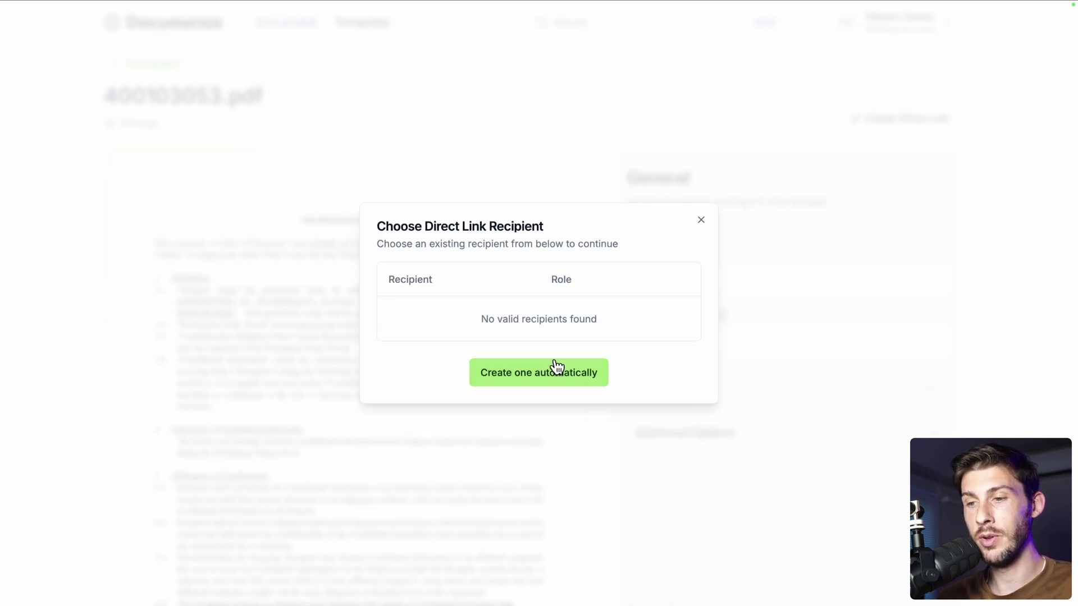
{"action": "left_click", "coordinate": [524, 377]}
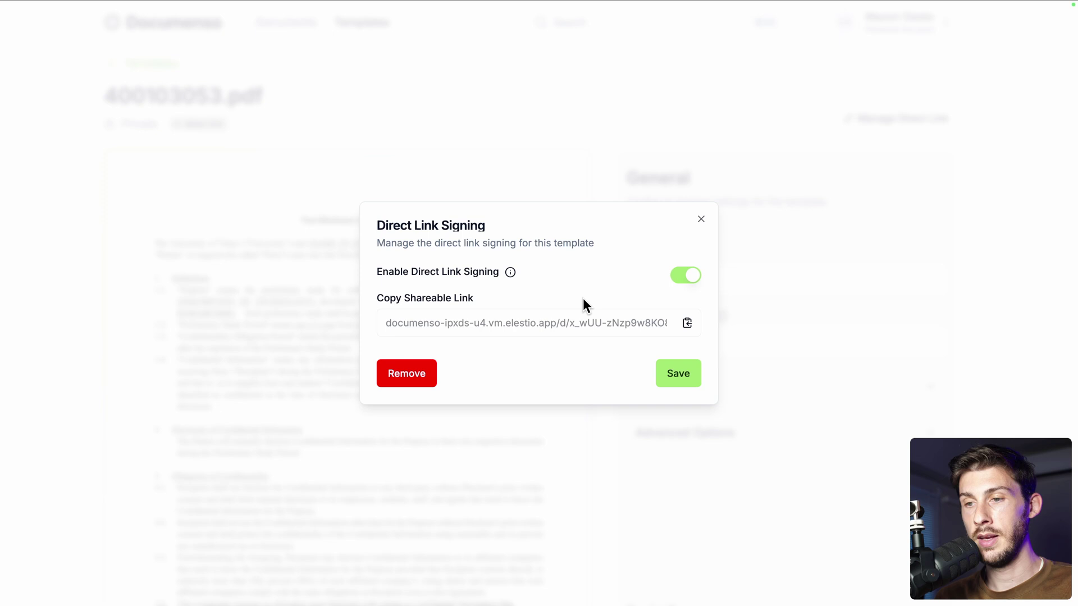
{"action": "left_click", "coordinate": [687, 323]}
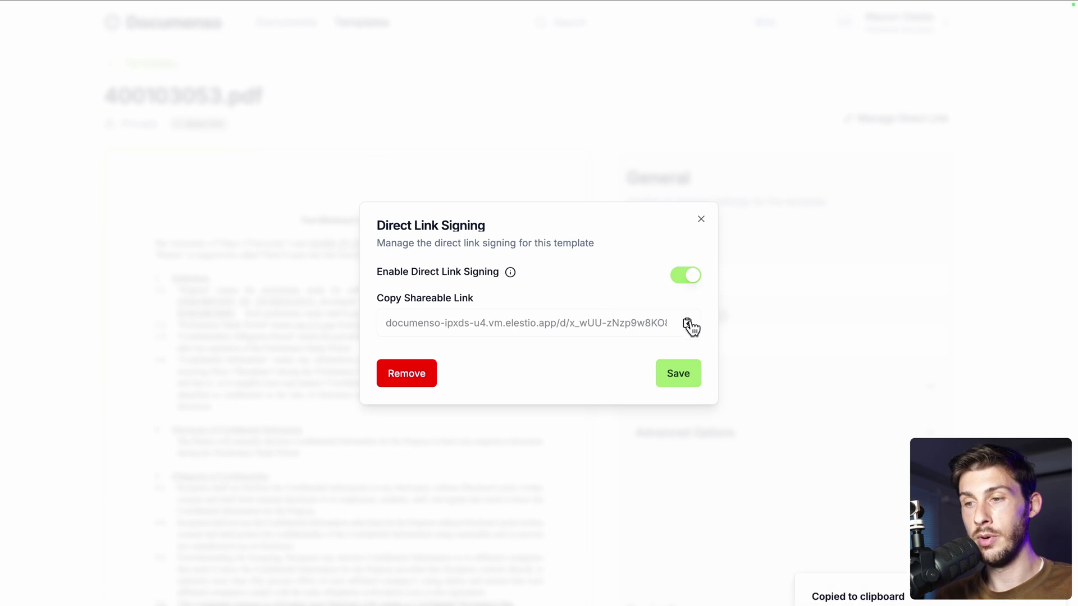
{"action": "left_click", "coordinate": [679, 376]}
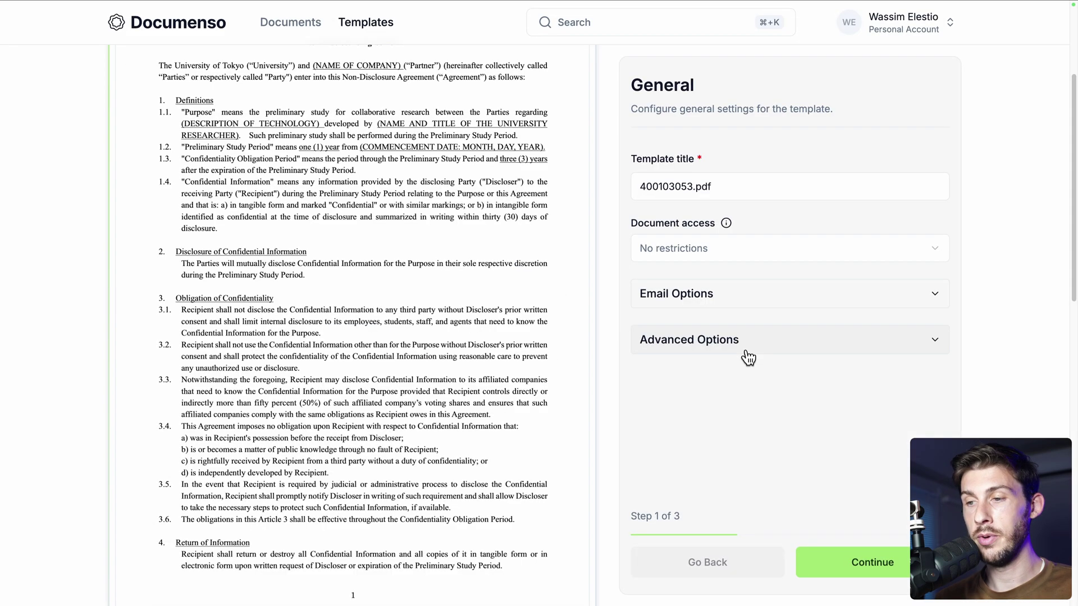
Advance past the recipient placeholders step to the field placement step
{"action": "left_click", "coordinate": [850, 566]}
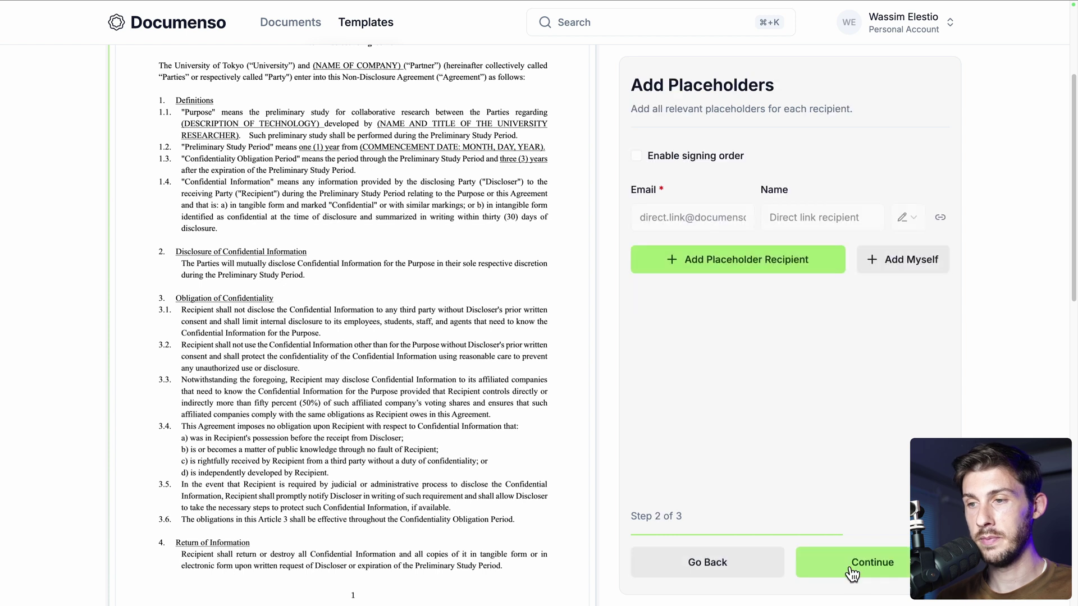
{"action": "scroll", "coordinate": [617, 251], "scroll_direction": "up", "scroll_amount": 2}
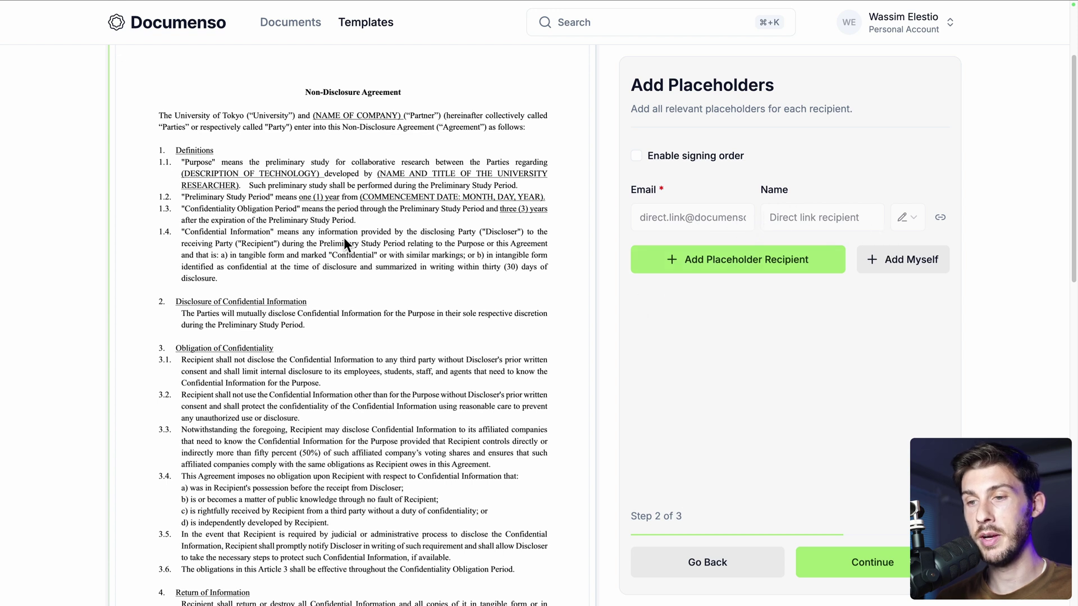
{"action": "left_click", "coordinate": [871, 558]}
{"action": "scroll", "coordinate": [415, 471], "scroll_direction": "down", "scroll_amount": 2}
{"action": "scroll", "coordinate": [414, 472], "scroll_direction": "down", "scroll_amount": 10}
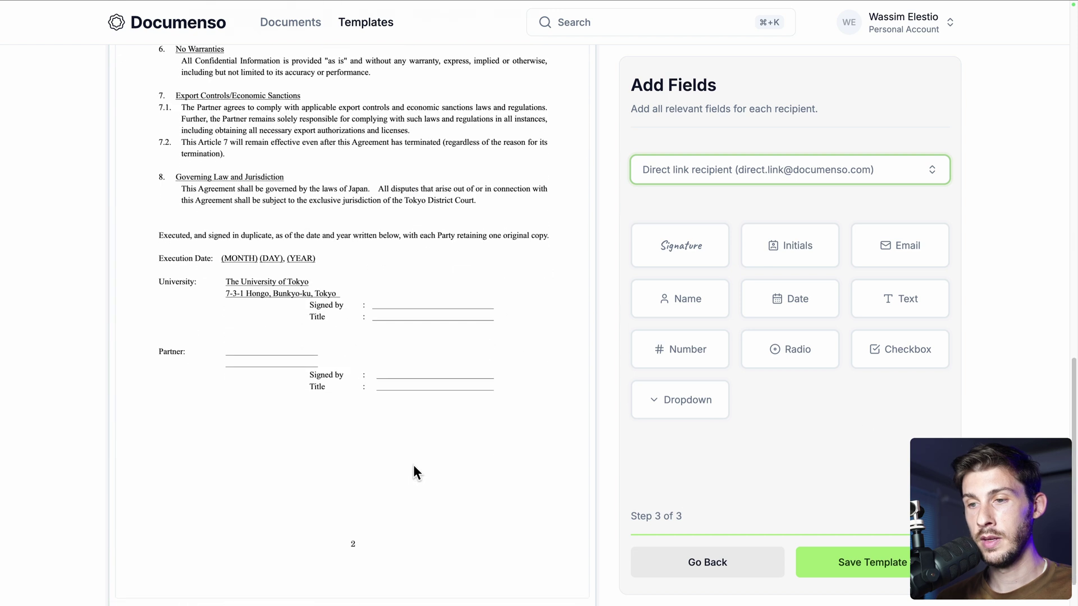
Place a Name field on the Partner signed-by line and a Signature field below it, then save the template
{"action": "left_click_drag", "start_coordinate": [663, 303], "coordinate": [400, 371]}
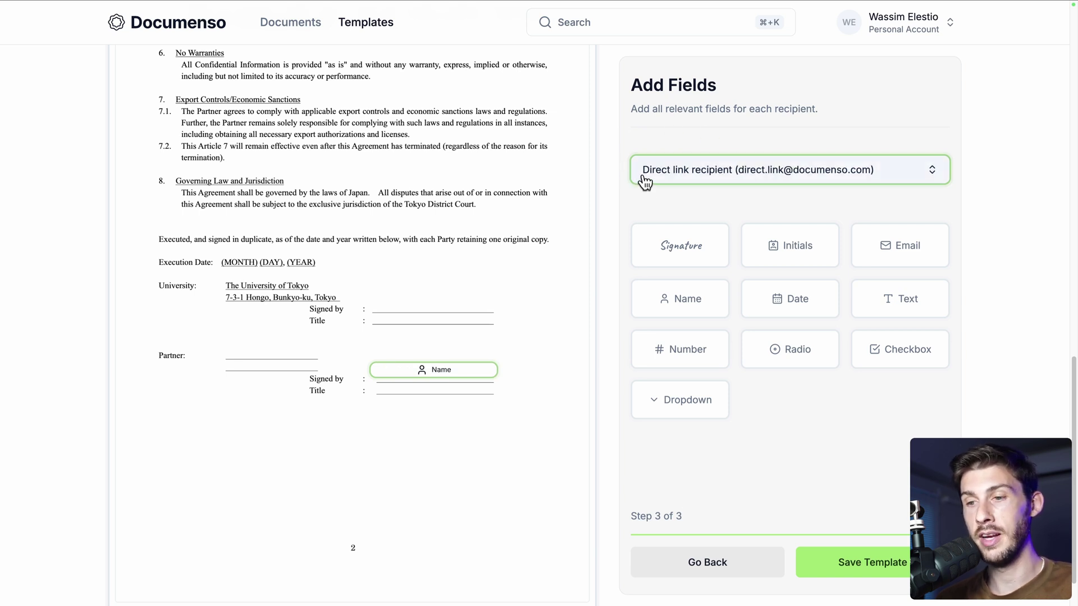
{"action": "mouse_move", "coordinate": [681, 247]}
{"action": "left_mouse_down"}
{"action": "mouse_move", "coordinate": [404, 420]}
{"action": "mouse_move", "coordinate": [501, 471]}
{"action": "left_mouse_up"}
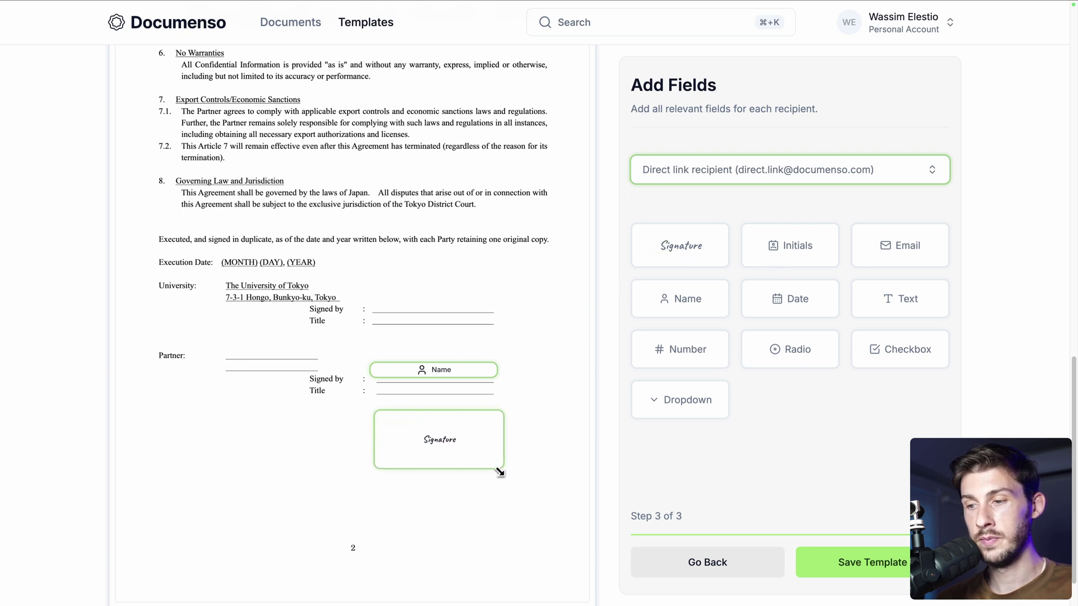
{"action": "left_click", "coordinate": [865, 561]}
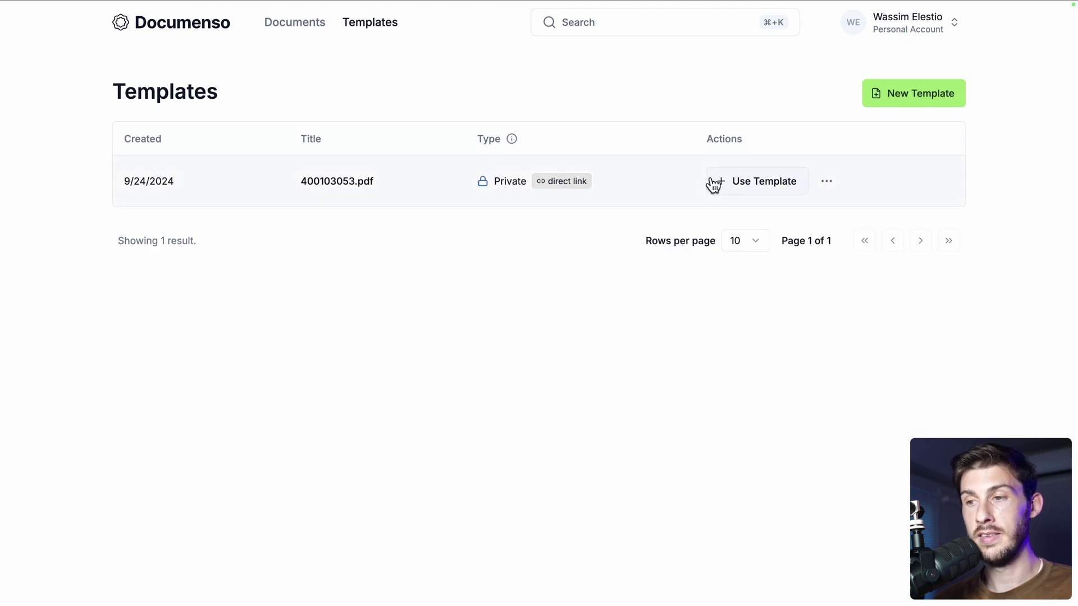
Load the copied direct signing link in a new Chrome incognito window
{"action": "left_click", "coordinate": [780, 186]}
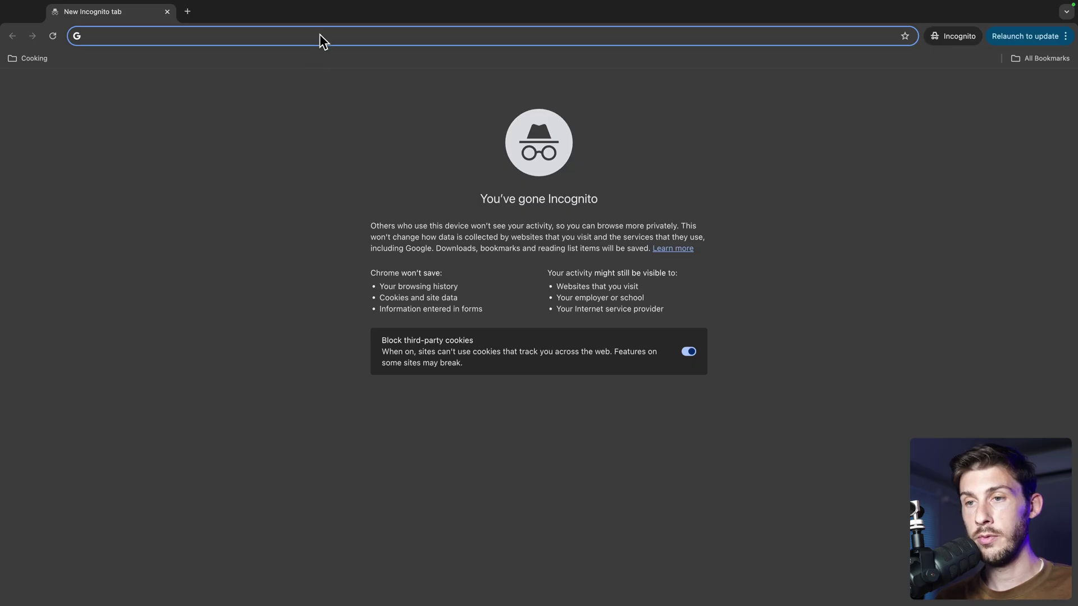
{"action": "key", "text": "super+v"}
{"action": "key", "text": "Return"}
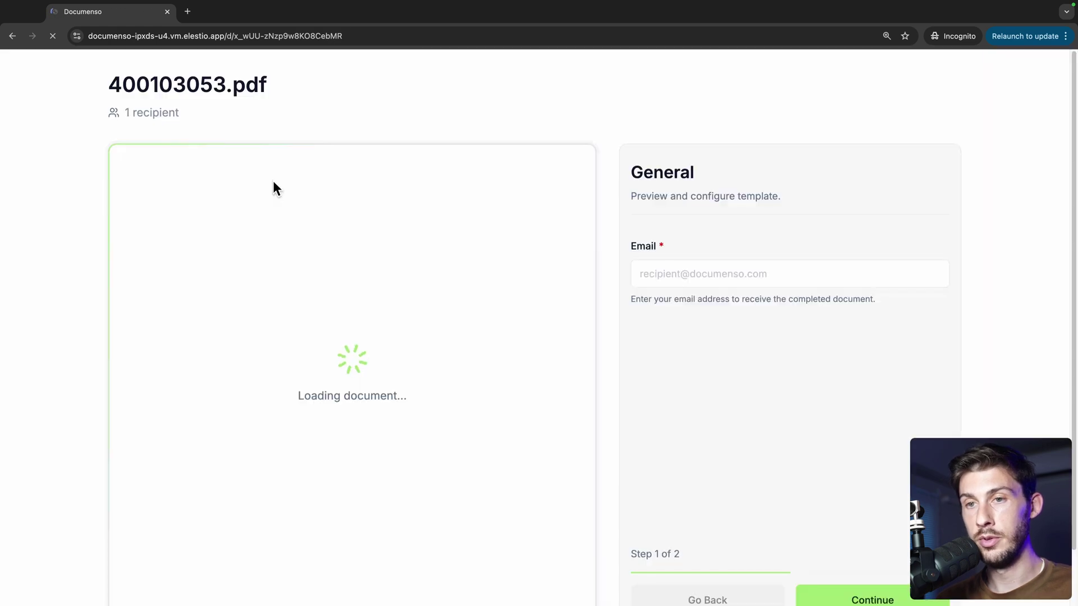
Go full screen, enter the signer's email address and continue to signing
{"action": "key", "text": "ctrl+super+f"}
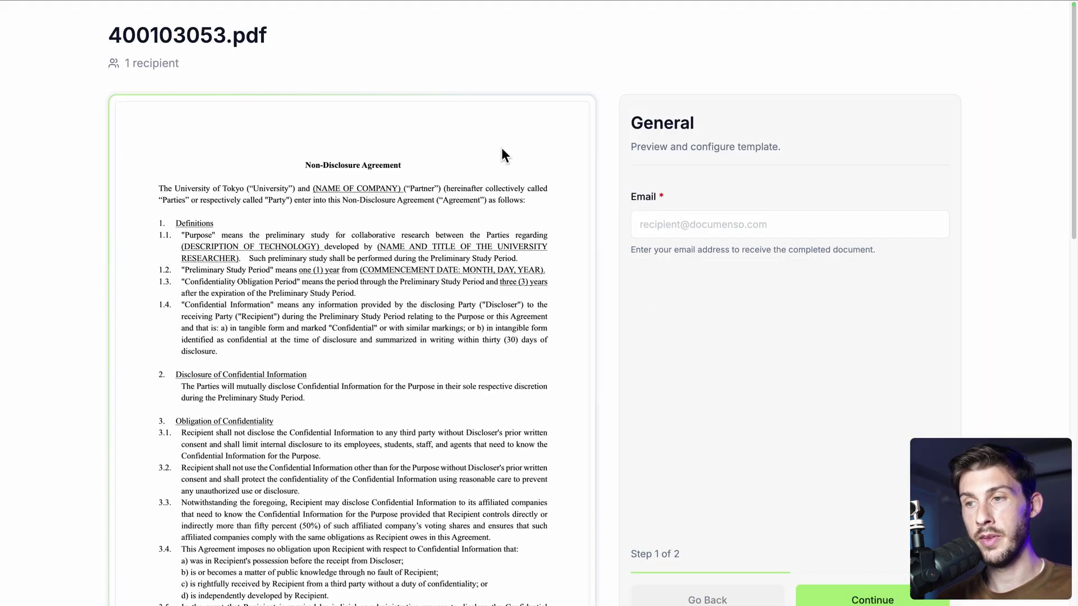
{"action": "left_click", "coordinate": [646, 220]}
{"action": "type", "text": "toto@yopmail.com"}
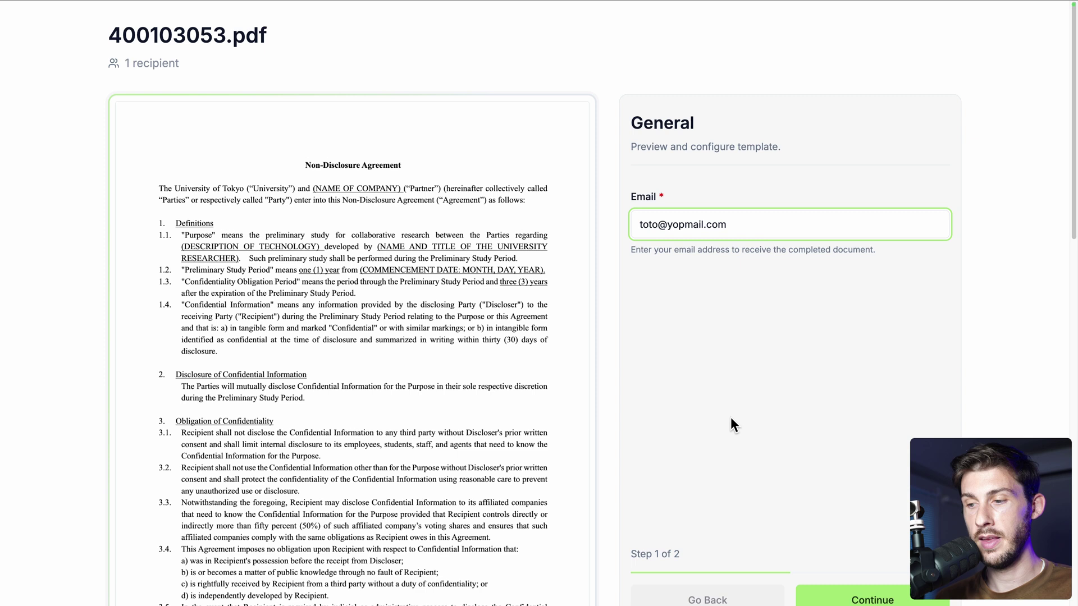
{"action": "scroll", "coordinate": [730, 416], "scroll_direction": "down", "scroll_amount": 2}
{"action": "left_click", "coordinate": [822, 561]}
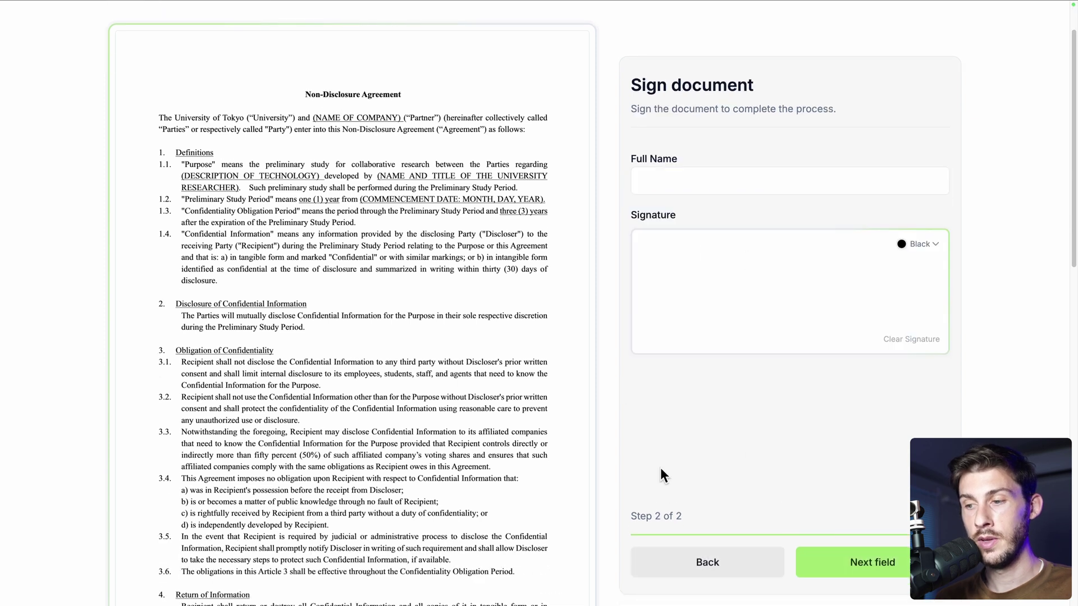
Fill in the signer's full name on page 2, draw and apply a signature, then complete the document
{"action": "left_click", "coordinate": [849, 571]}
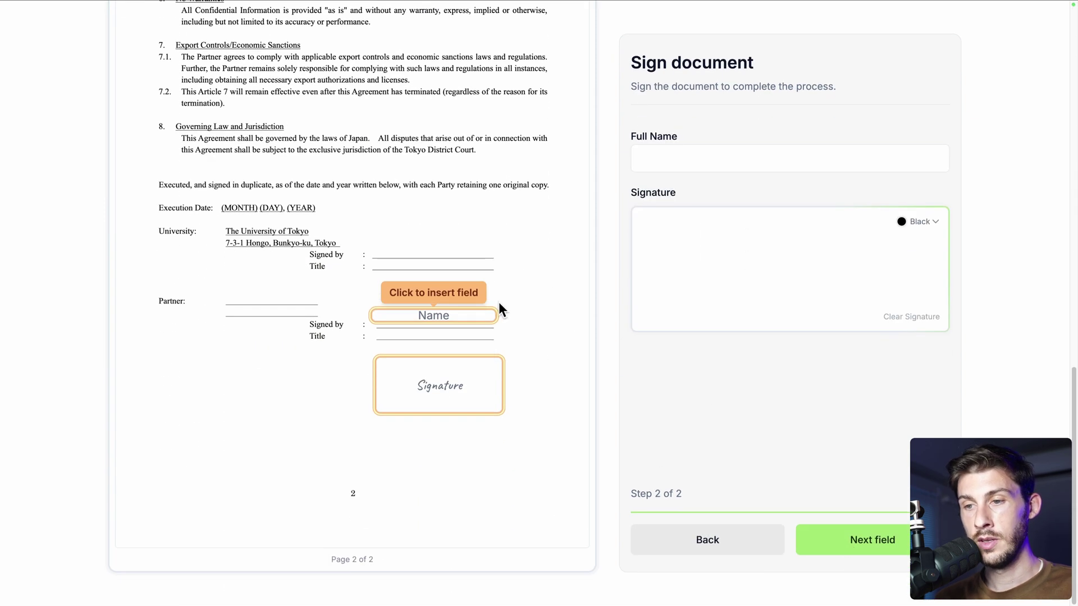
{"action": "left_click", "coordinate": [430, 320]}
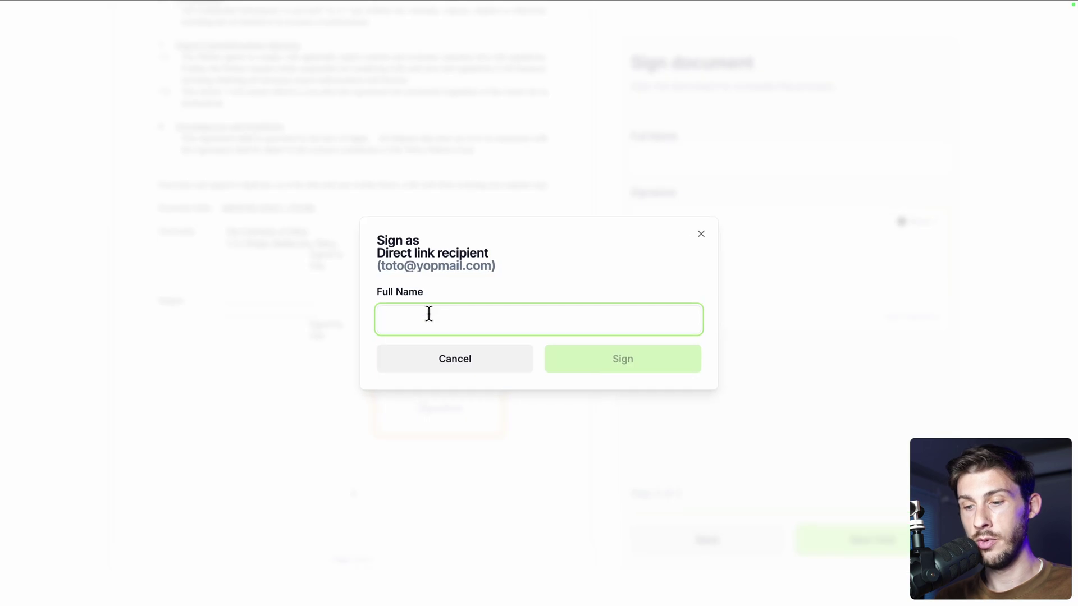
{"action": "type", "text": "John Doe"}
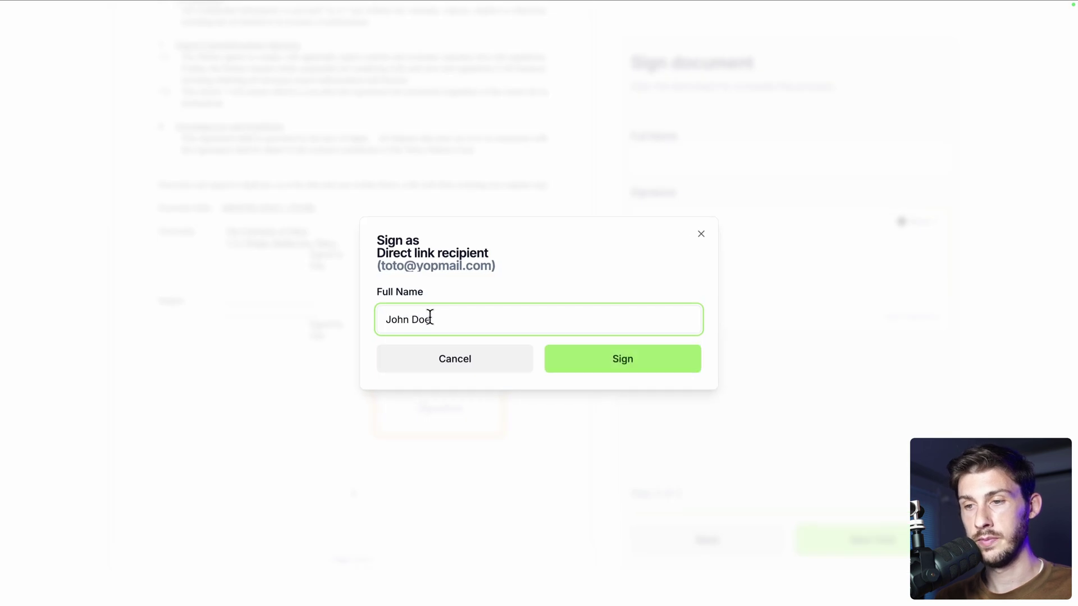
{"action": "left_click", "coordinate": [588, 370]}
{"action": "left_click", "coordinate": [440, 389]}
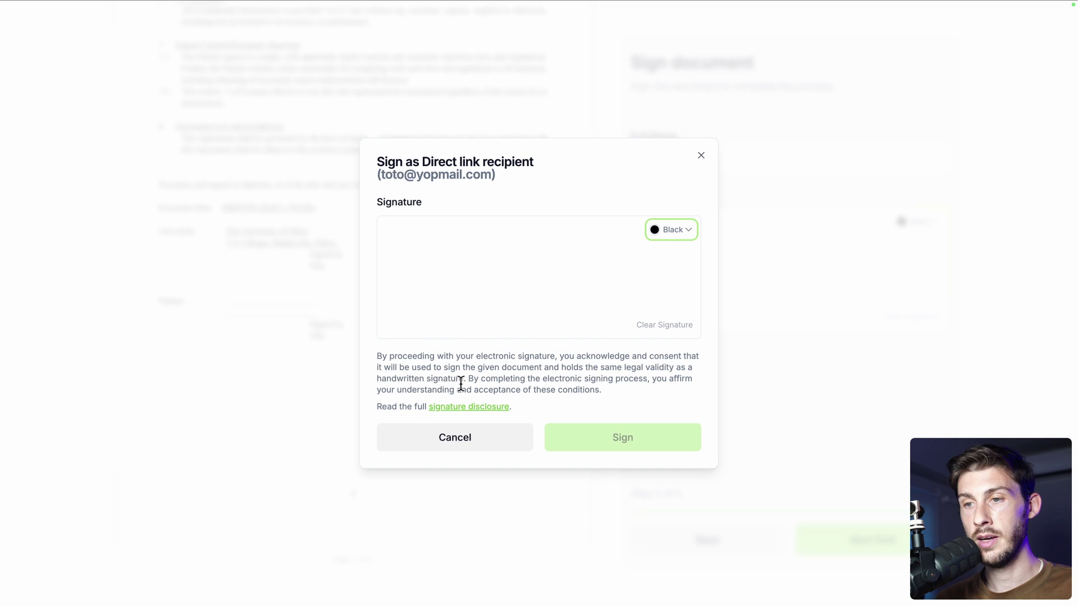
{"action": "mouse_move", "coordinate": [465, 312]}
{"action": "left_mouse_down"}
{"action": "mouse_move", "coordinate": [601, 269]}
{"action": "mouse_move", "coordinate": [440, 264]}
{"action": "left_mouse_up"}
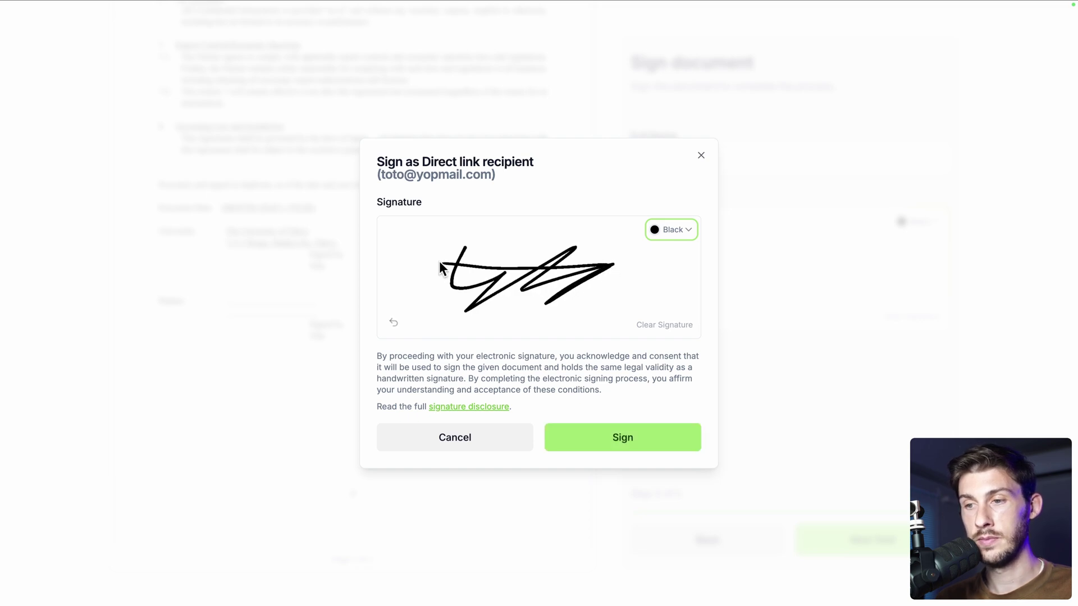
{"action": "left_click", "coordinate": [642, 450]}
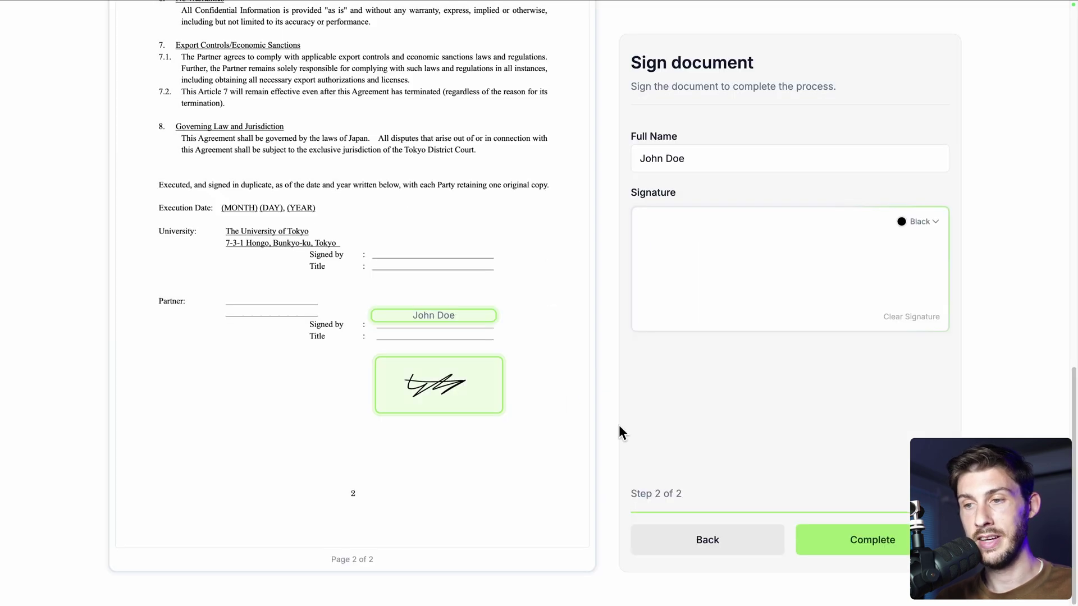
{"action": "left_click", "coordinate": [852, 543]}
Confirm the signature and scroll through the 'Document created from direct template' e-mail
{"action": "left_click", "coordinate": [629, 387]}
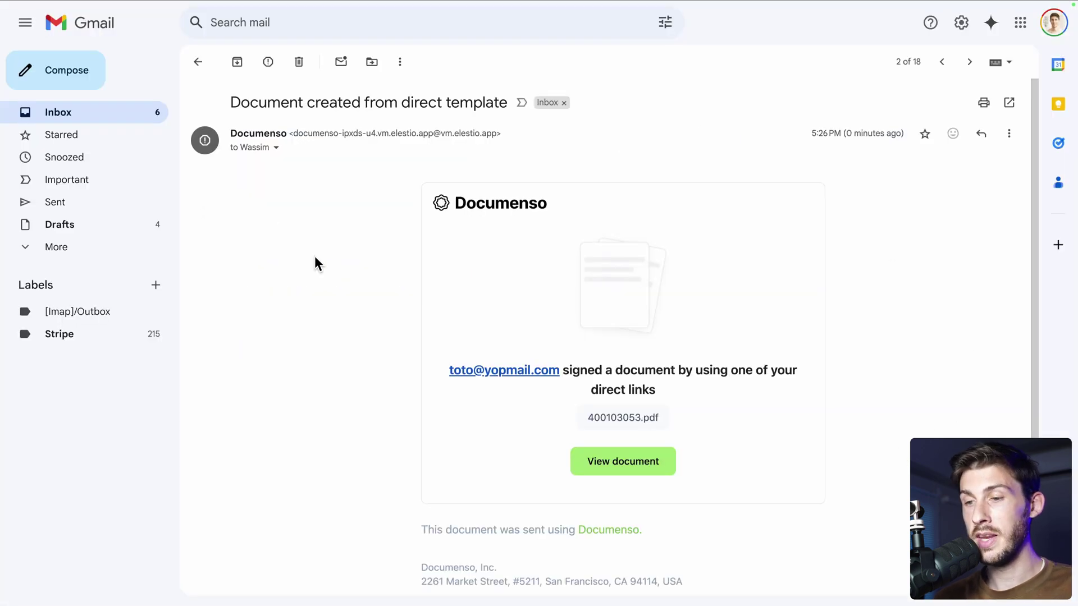
{"action": "scroll", "coordinate": [808, 449], "scroll_direction": "down", "scroll_amount": 2}
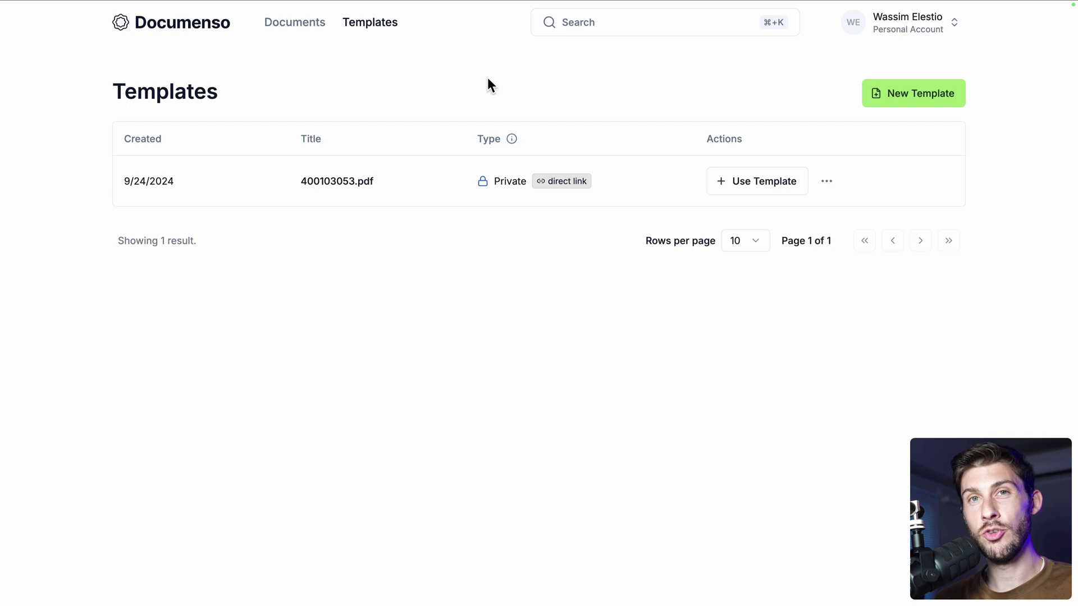
Go from the account menu to User settings > Webhooks and choose Create Webhook
{"action": "left_click", "coordinate": [921, 31]}
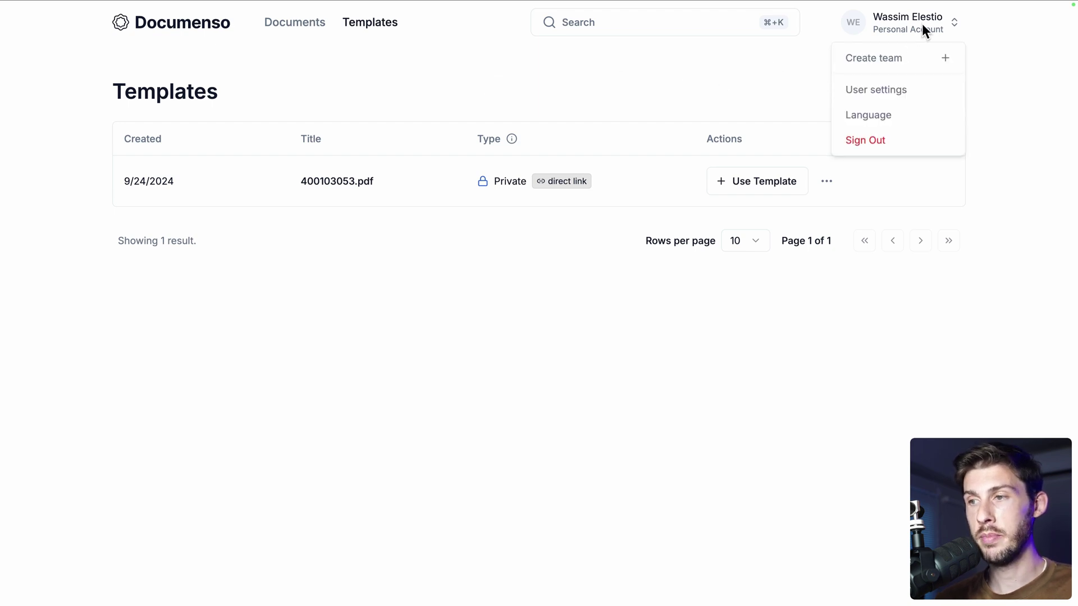
{"action": "left_click", "coordinate": [859, 91]}
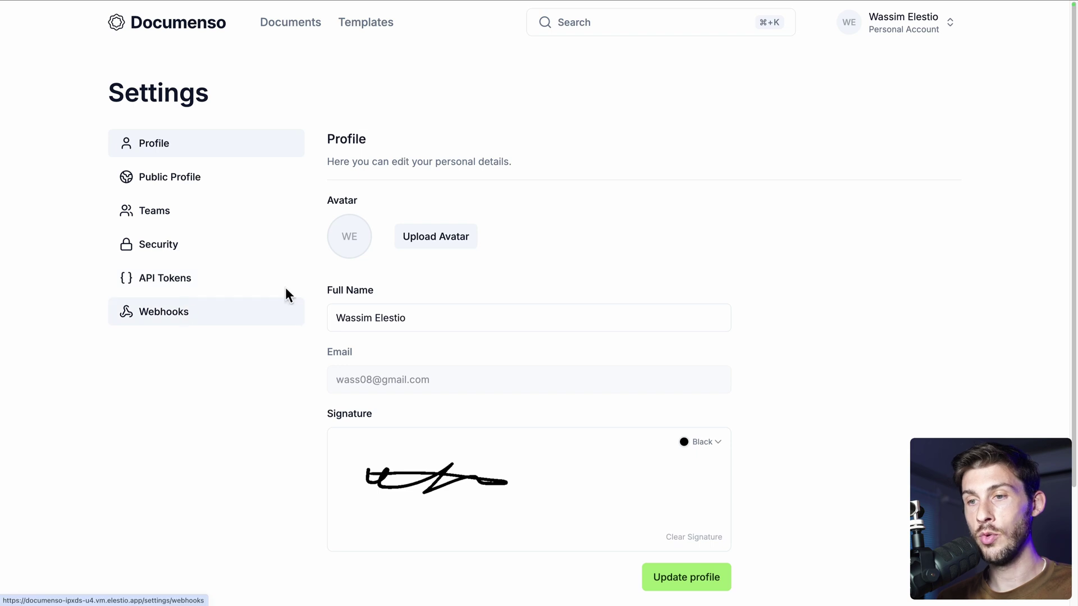
{"action": "left_click", "coordinate": [286, 297]}
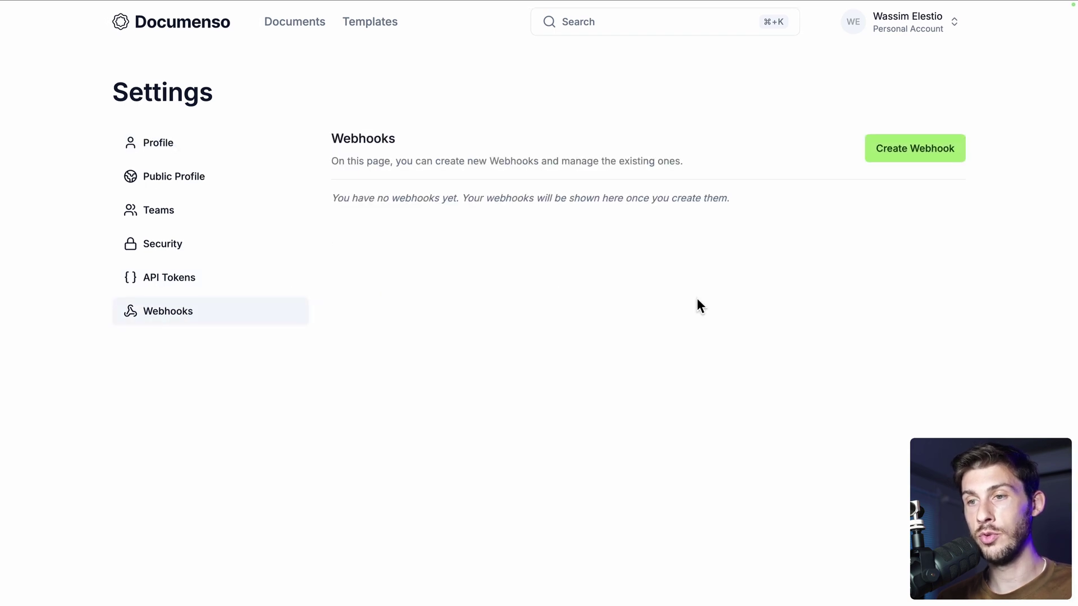
{"action": "left_click", "coordinate": [936, 161]}
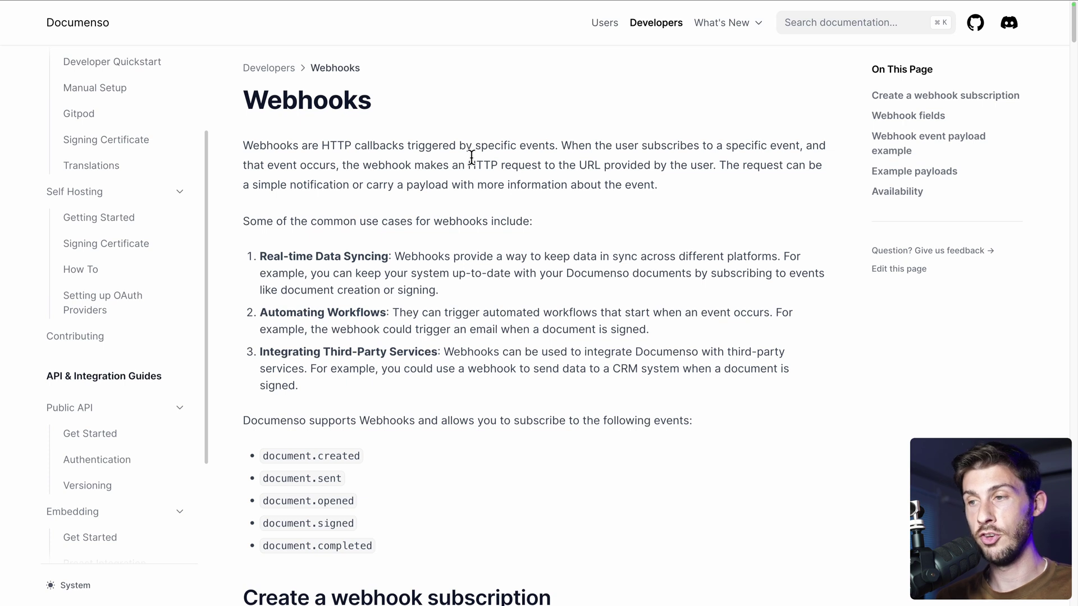
Scroll the Webhooks docs down to the 'Create a webhook subscription' section
{"action": "scroll", "coordinate": [472, 158], "scroll_direction": "down", "scroll_amount": 8}
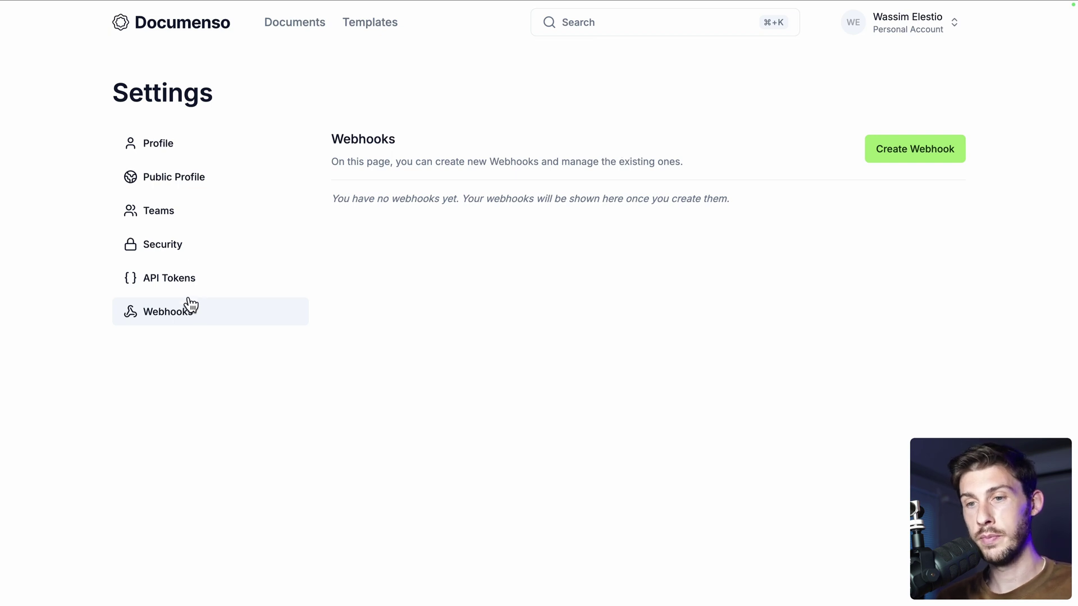
Under API Tokens, create a token named 'App' set to never expire
{"action": "left_click", "coordinate": [190, 288]}
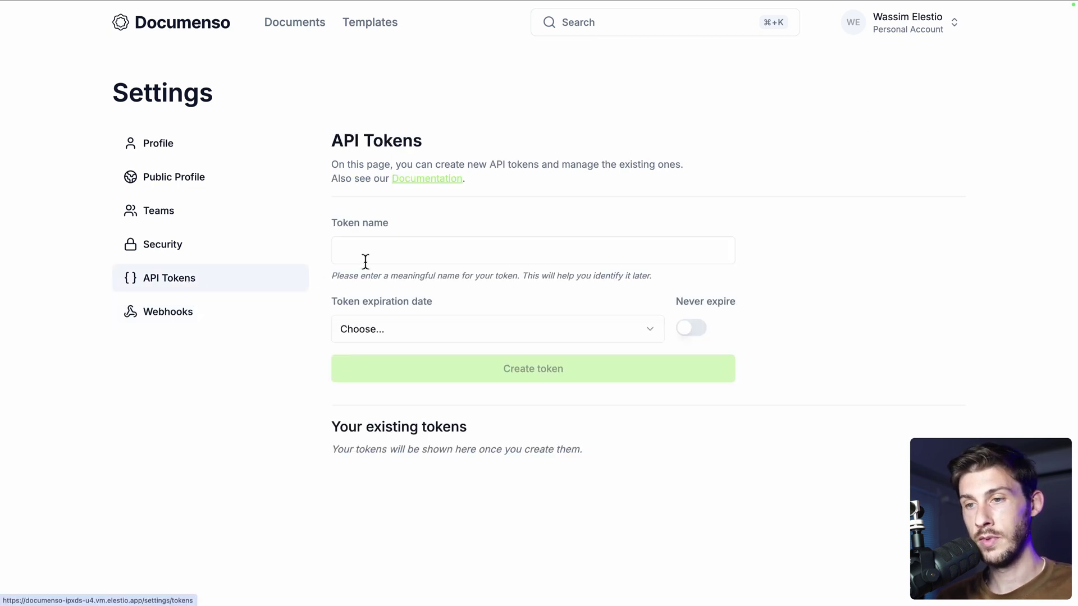
{"action": "left_click", "coordinate": [402, 257]}
{"action": "type", "text": "App"}
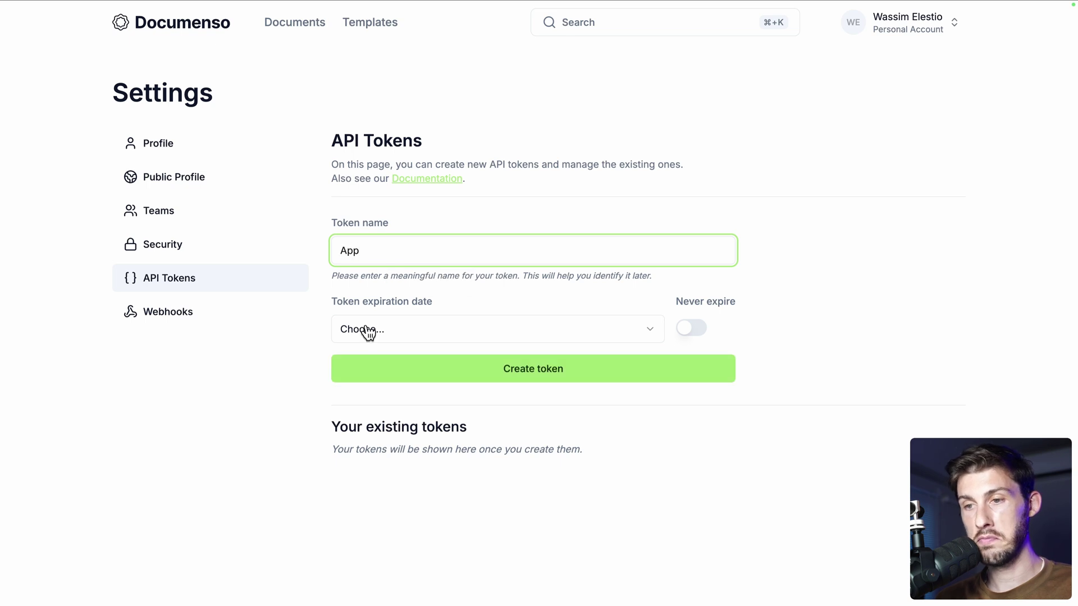
{"action": "left_click", "coordinate": [393, 331]}
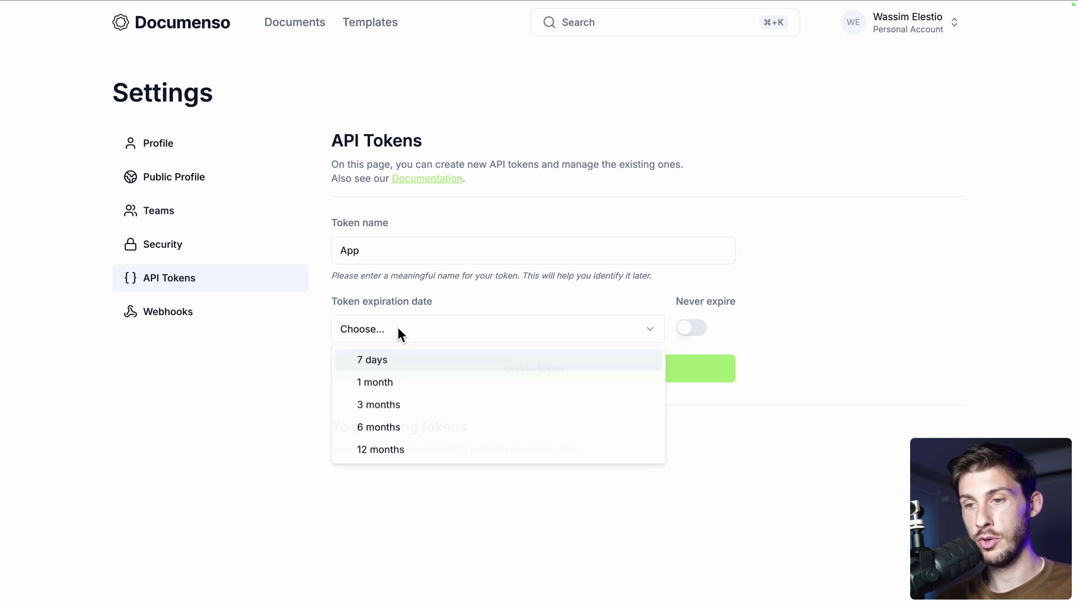
{"action": "left_click", "coordinate": [521, 306]}
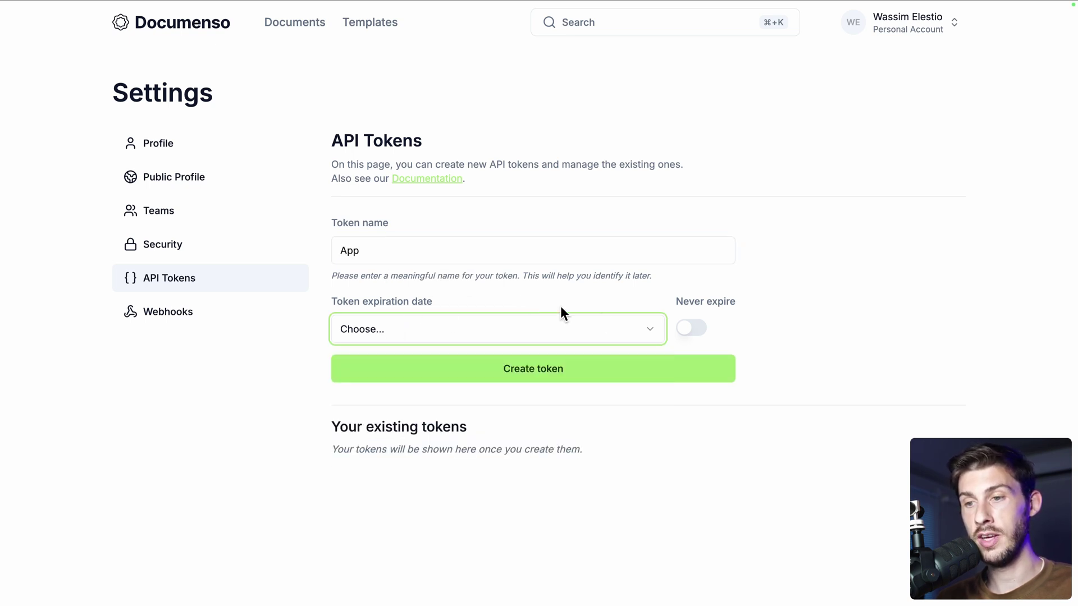
{"action": "left_click", "coordinate": [504, 368]}
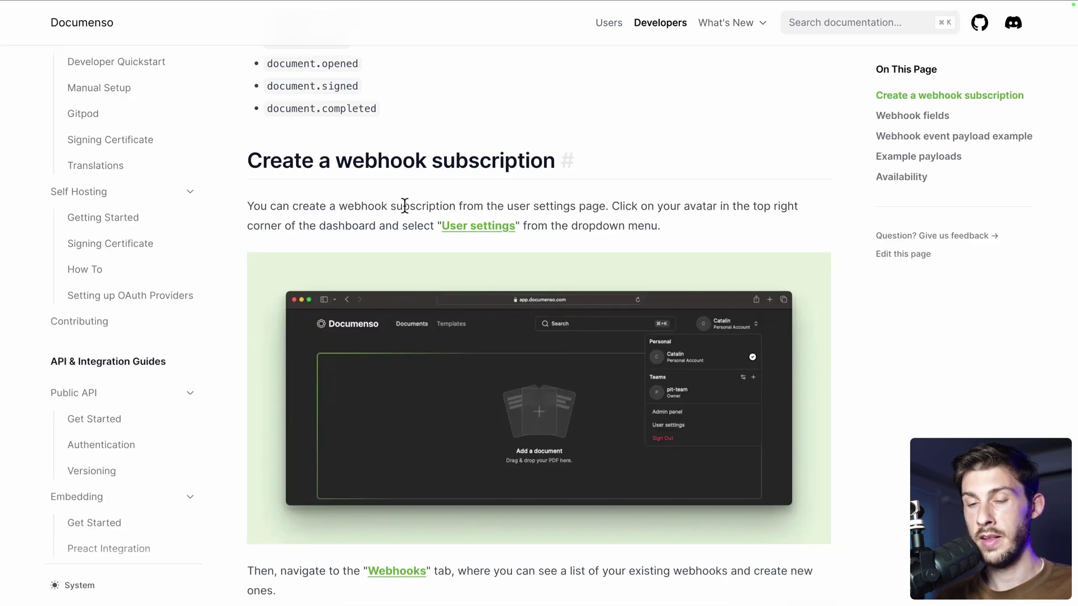
Open Swagger from Public API > Get Started, authorize with the token, and expand GET /api/v1/documents
{"action": "left_click", "coordinate": [97, 399]}
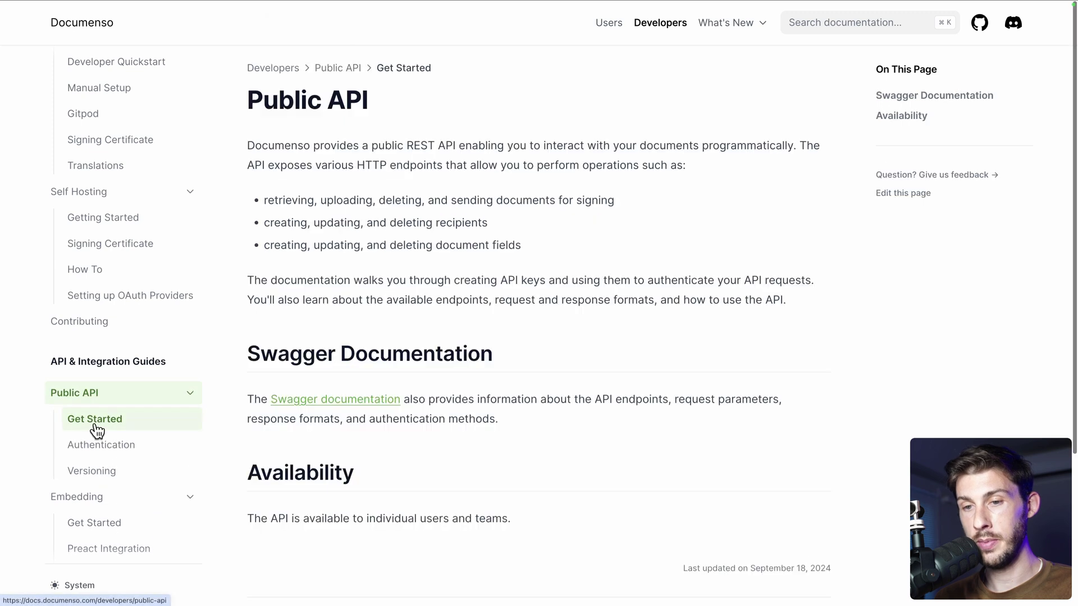
{"action": "left_click", "coordinate": [292, 402]}
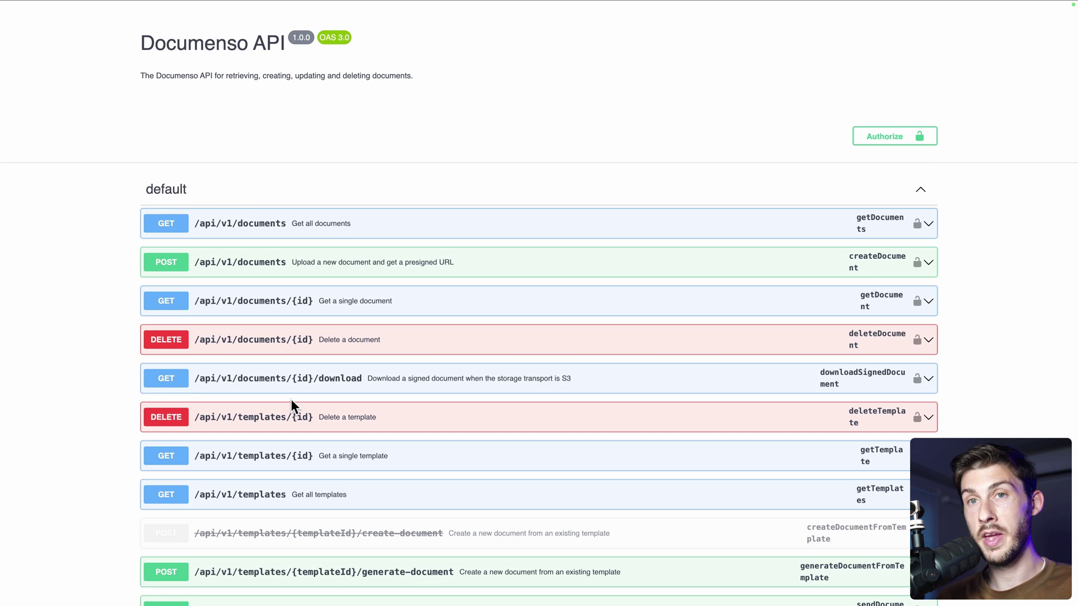
{"action": "left_click", "coordinate": [903, 141]}
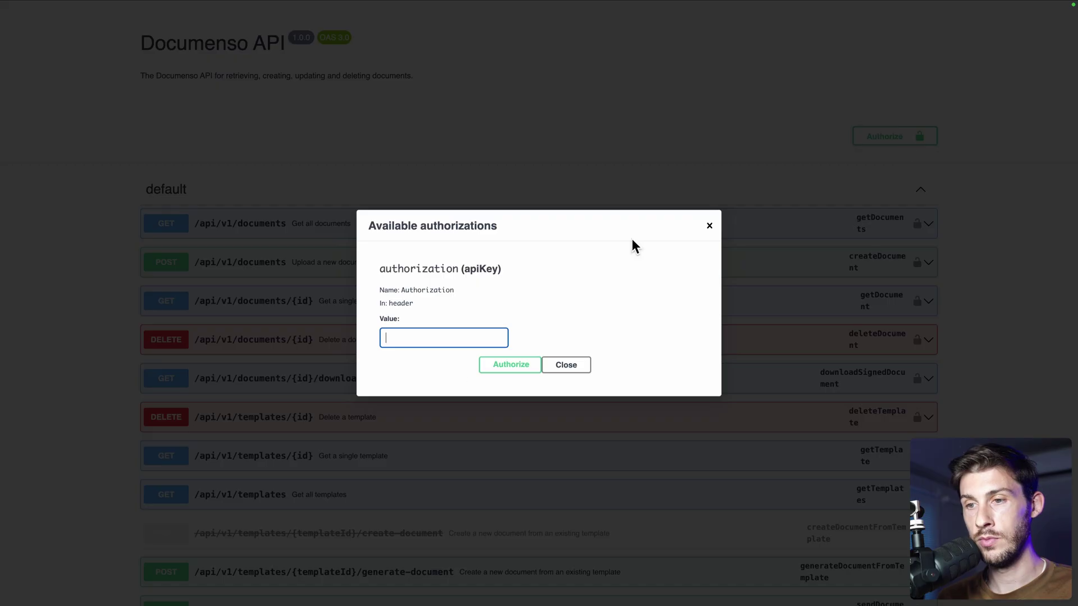
{"action": "left_click", "coordinate": [513, 371]}
{"action": "left_click", "coordinate": [560, 363]}
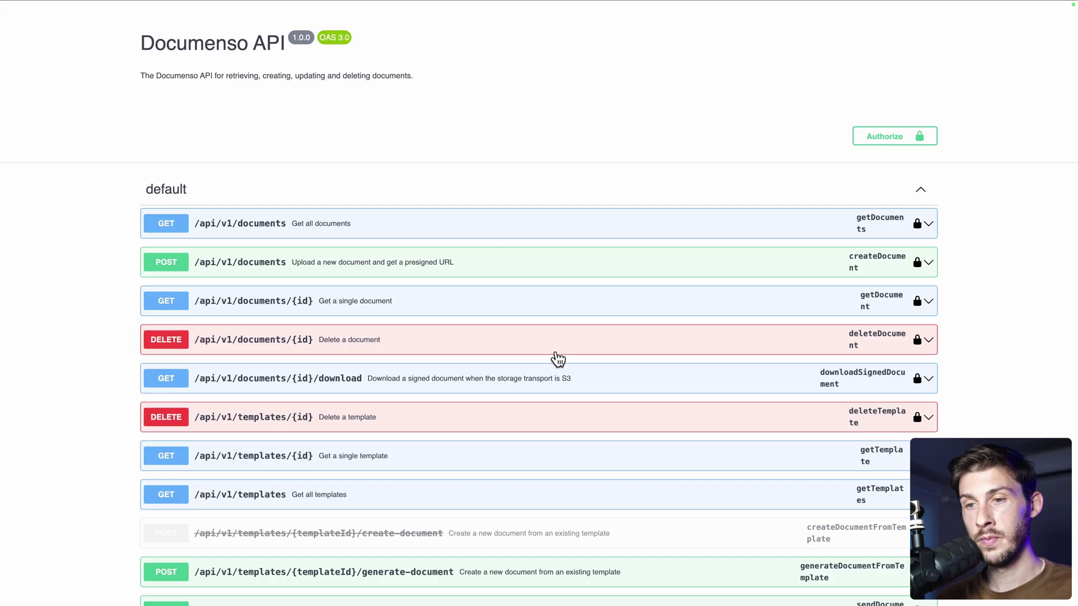
{"action": "left_click", "coordinate": [465, 231]}
{"action": "scroll", "coordinate": [409, 364], "scroll_direction": "down", "scroll_amount": 6}
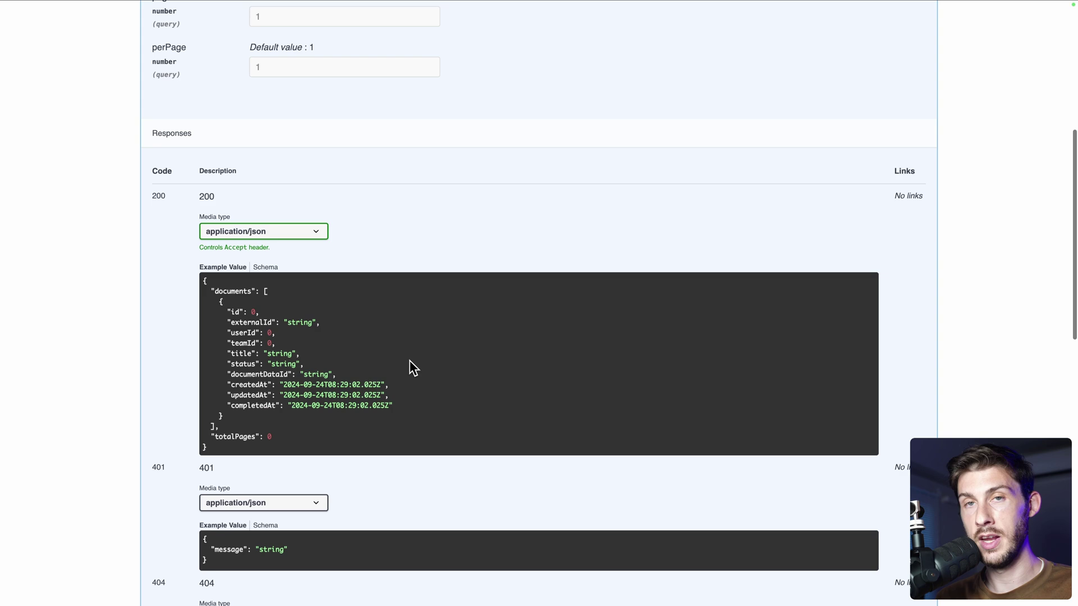